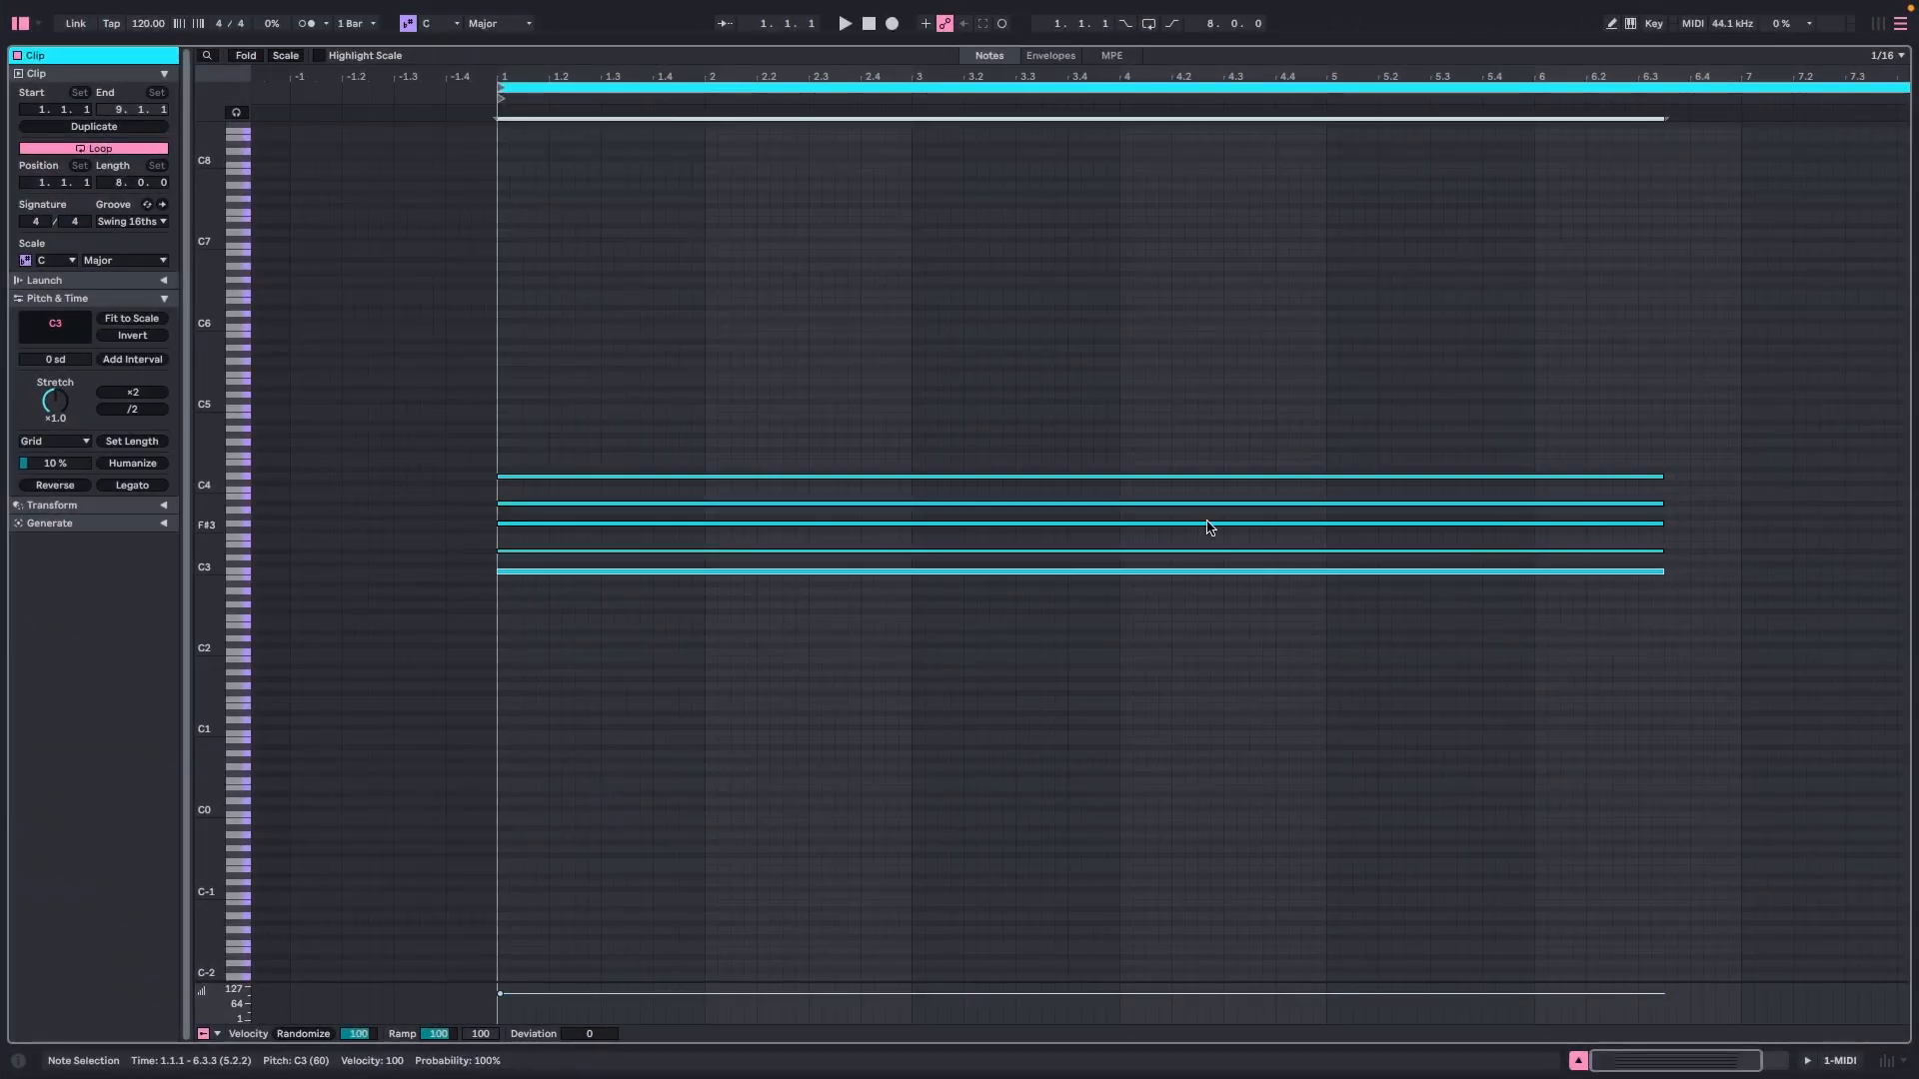
# - Shorten the five notes to staggered ends: C3 at 2.4.1, A#3 at 4.1.2, D4 at 4.3.4, G3 at 6.1.3, and D#3 just before bar 4
pyautogui.click(1175, 395)
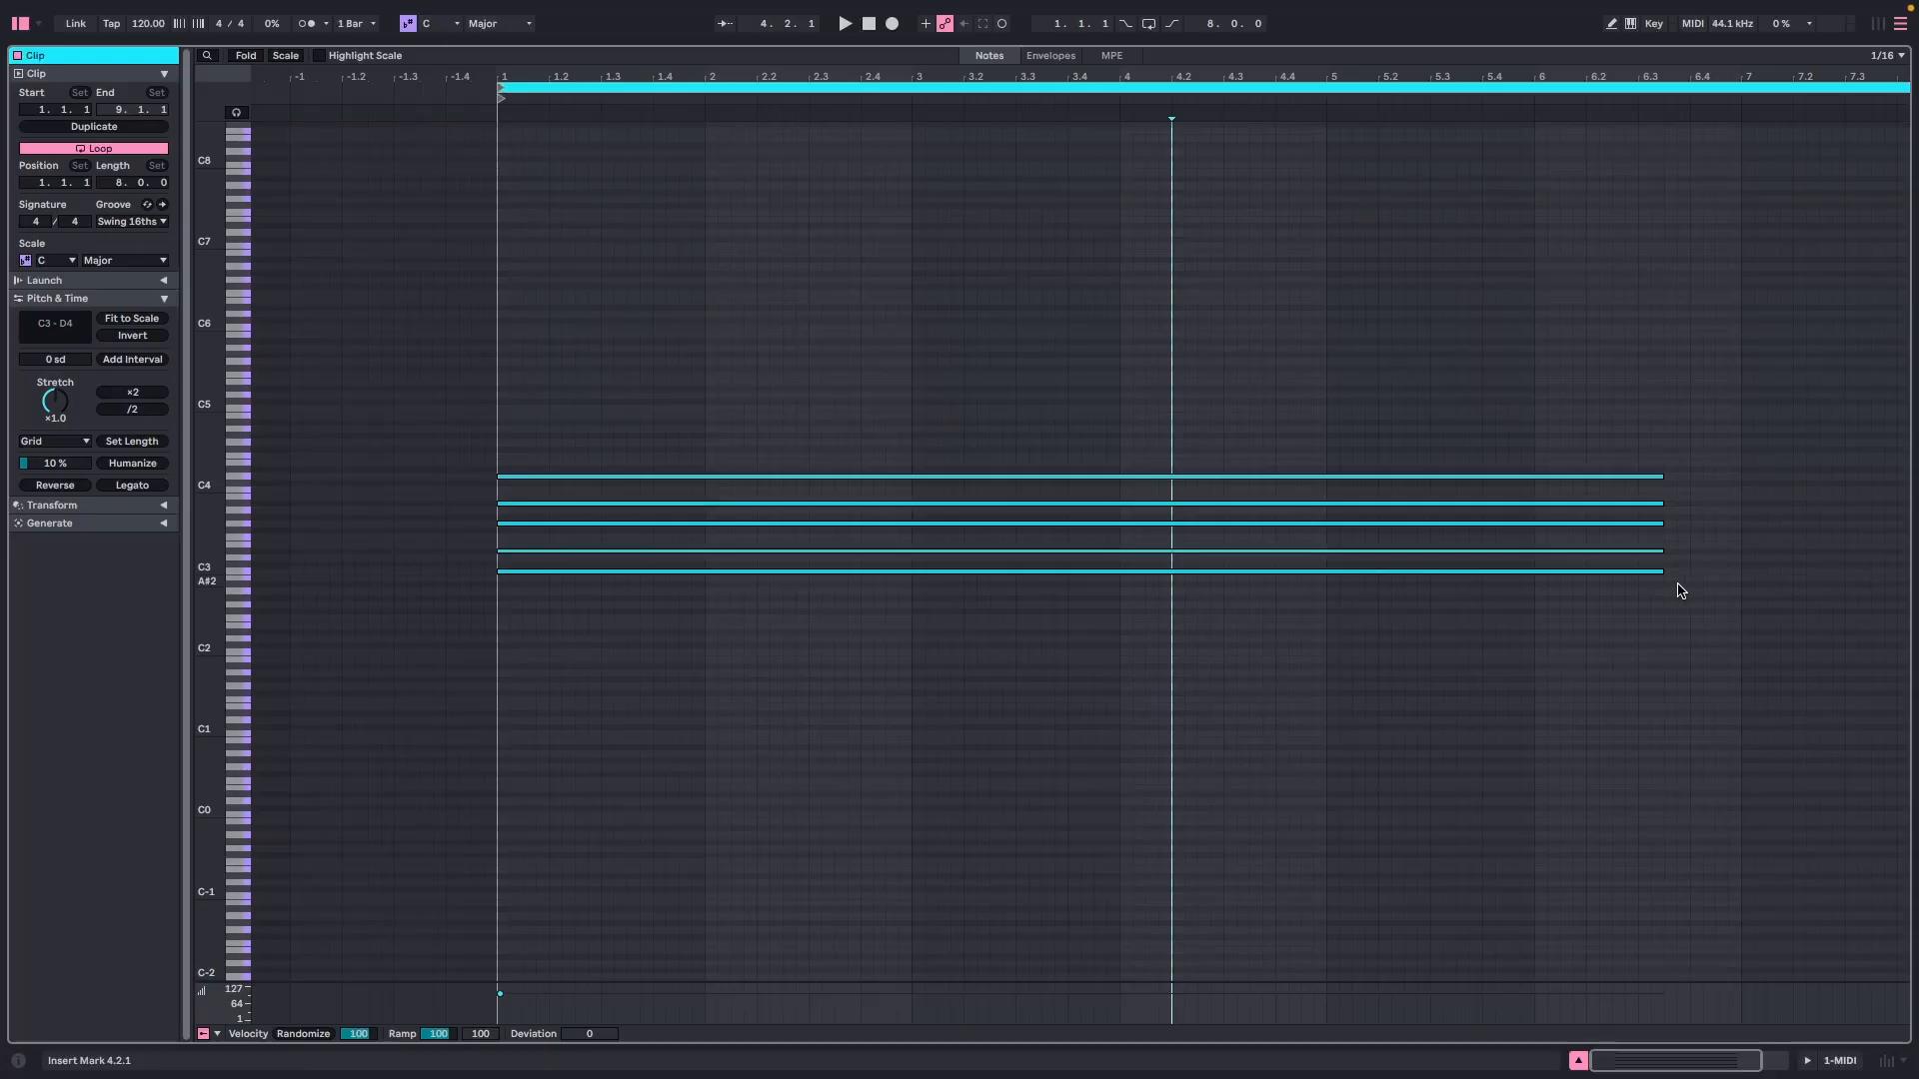
pyautogui.moveTo(1659, 573); pyautogui.dragTo(861, 574)
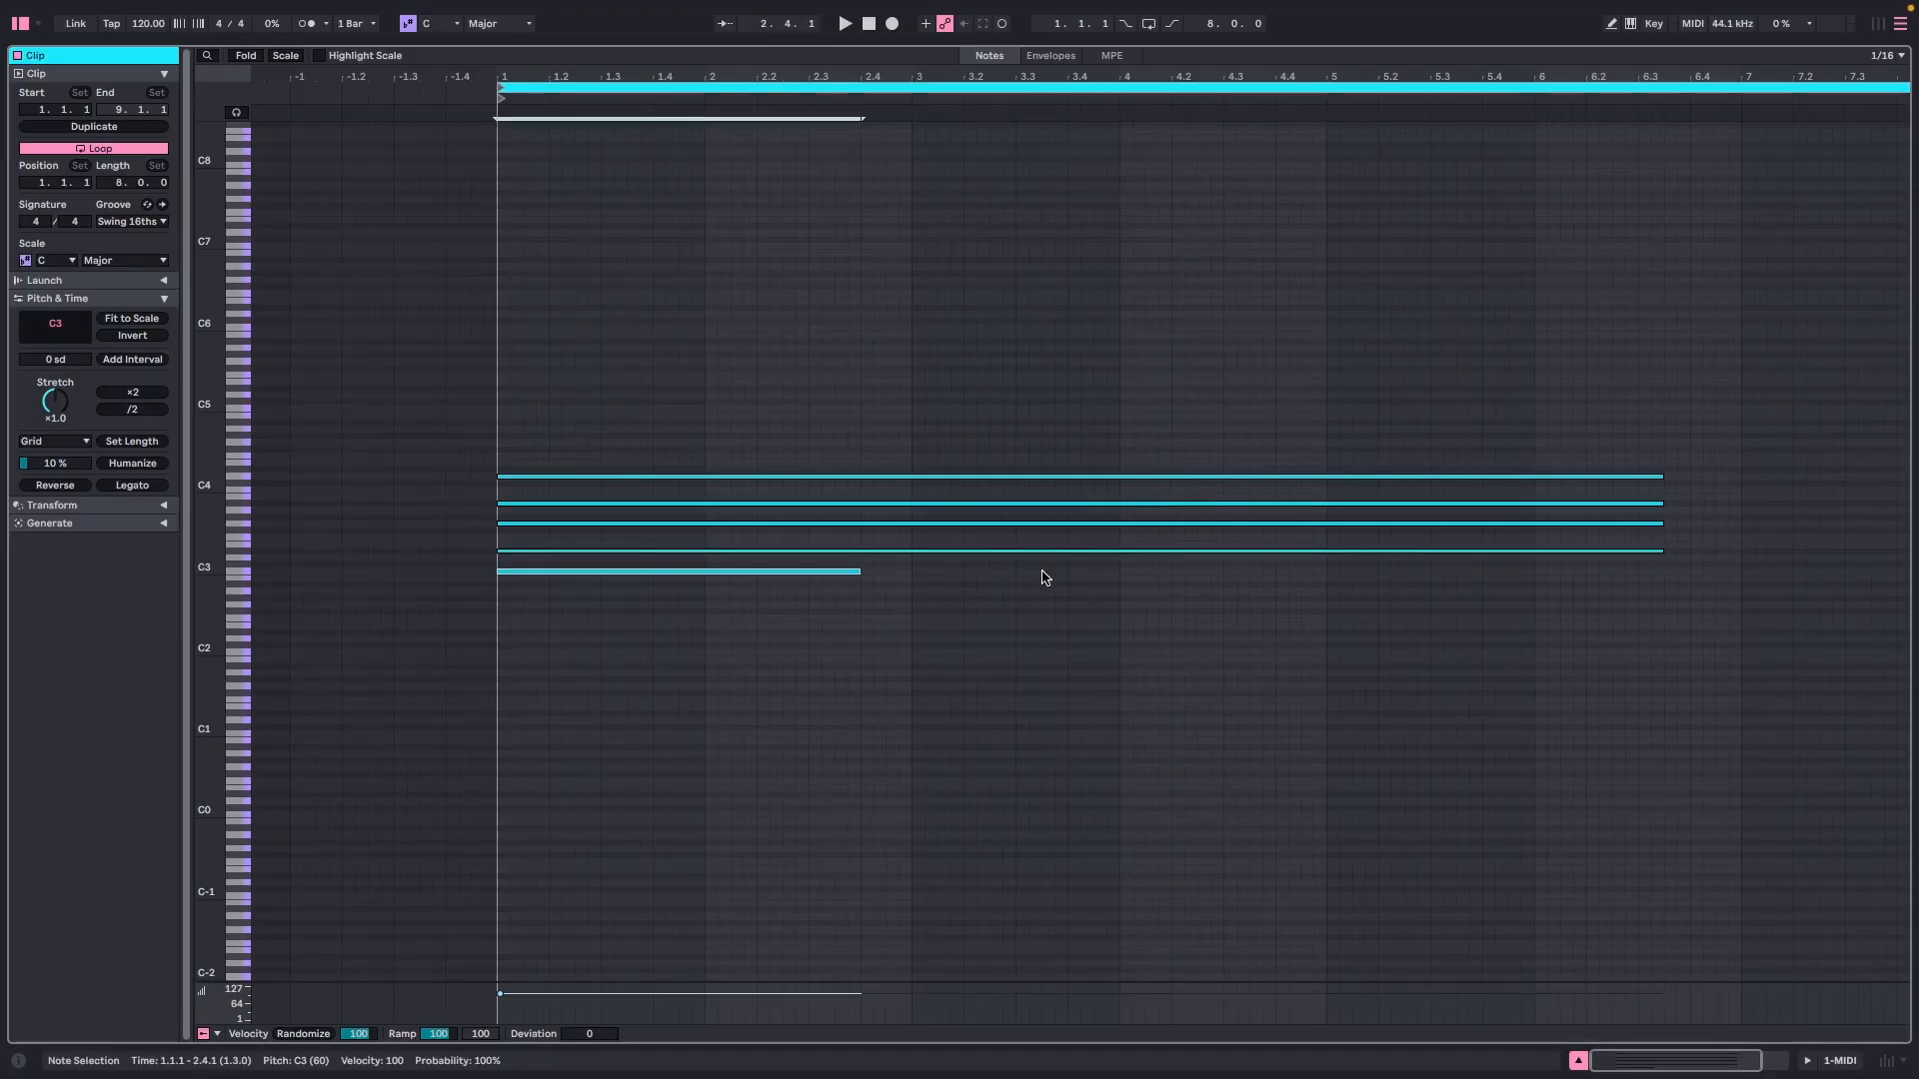
pyautogui.moveTo(1660, 553); pyautogui.dragTo(1081, 589)
pyautogui.moveTo(1661, 505); pyautogui.dragTo(1134, 529)
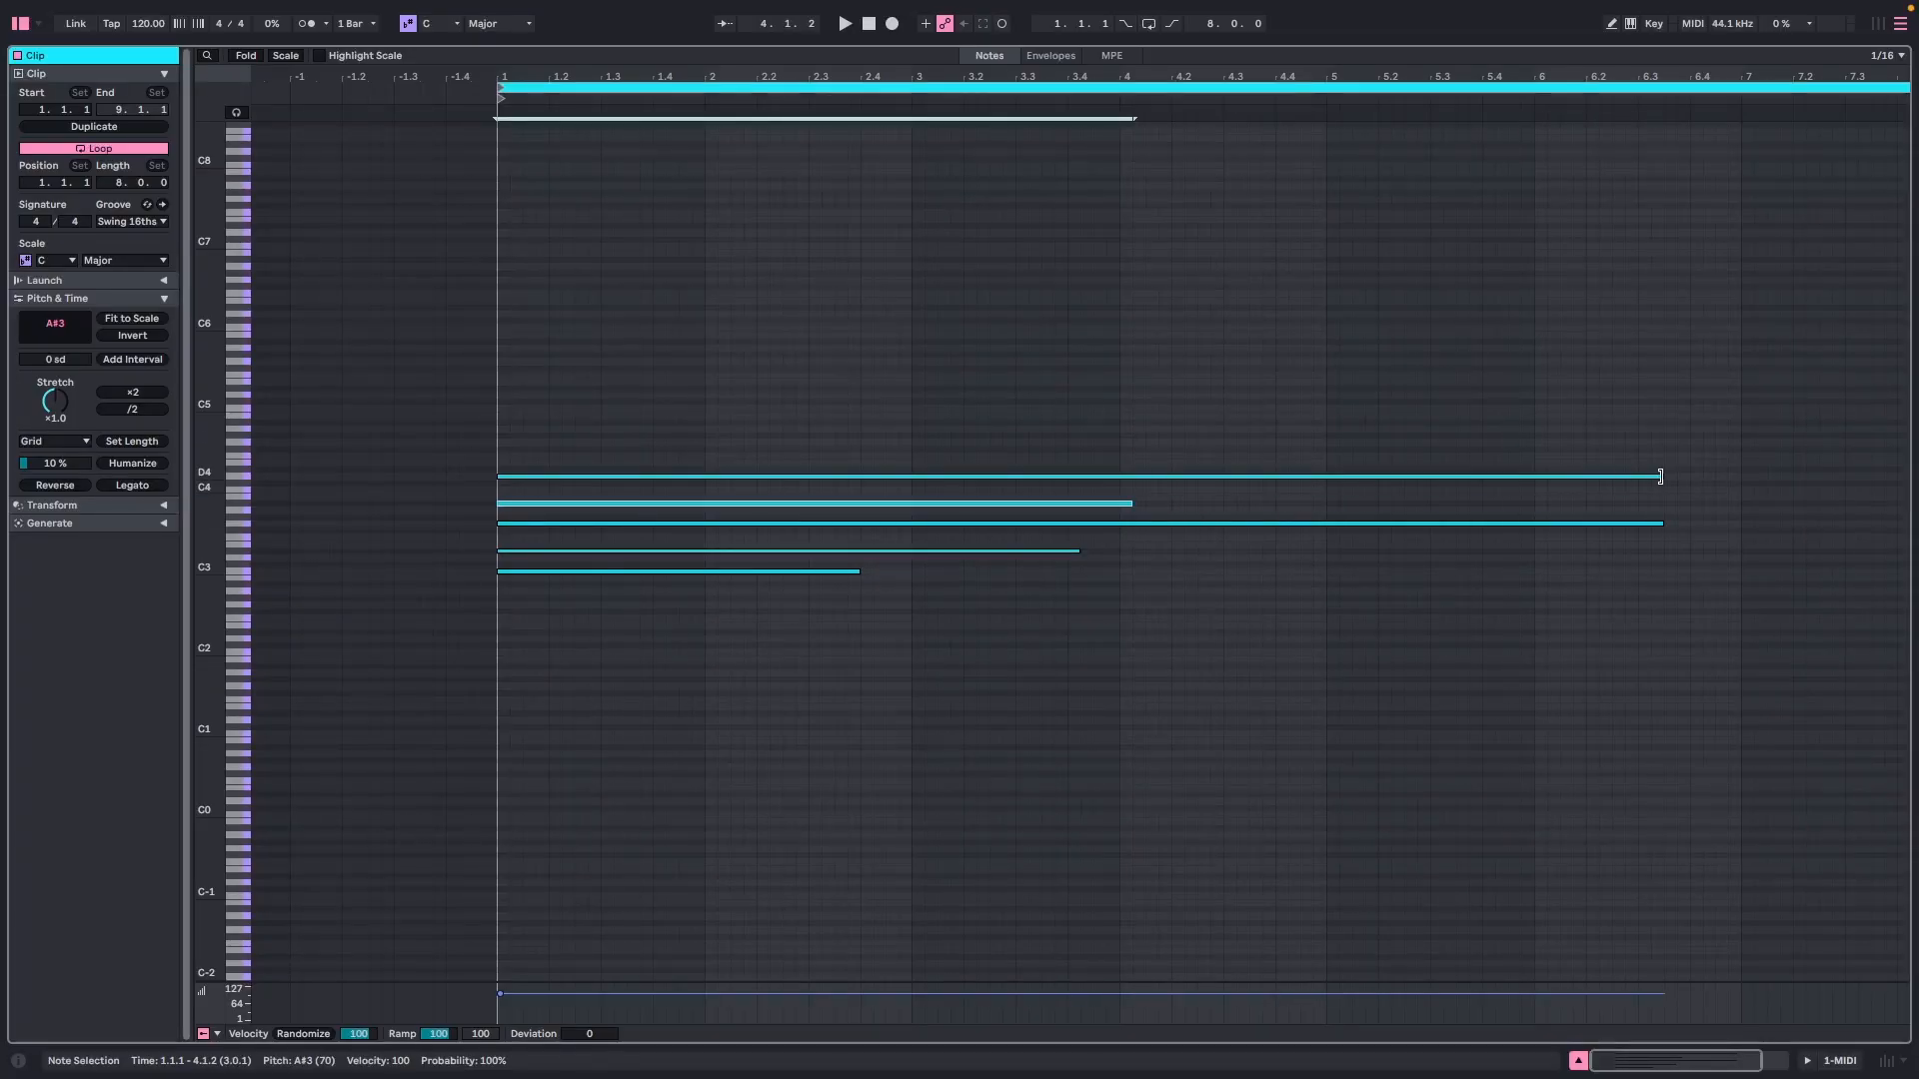
pyautogui.moveTo(1658, 474); pyautogui.dragTo(1263, 477)
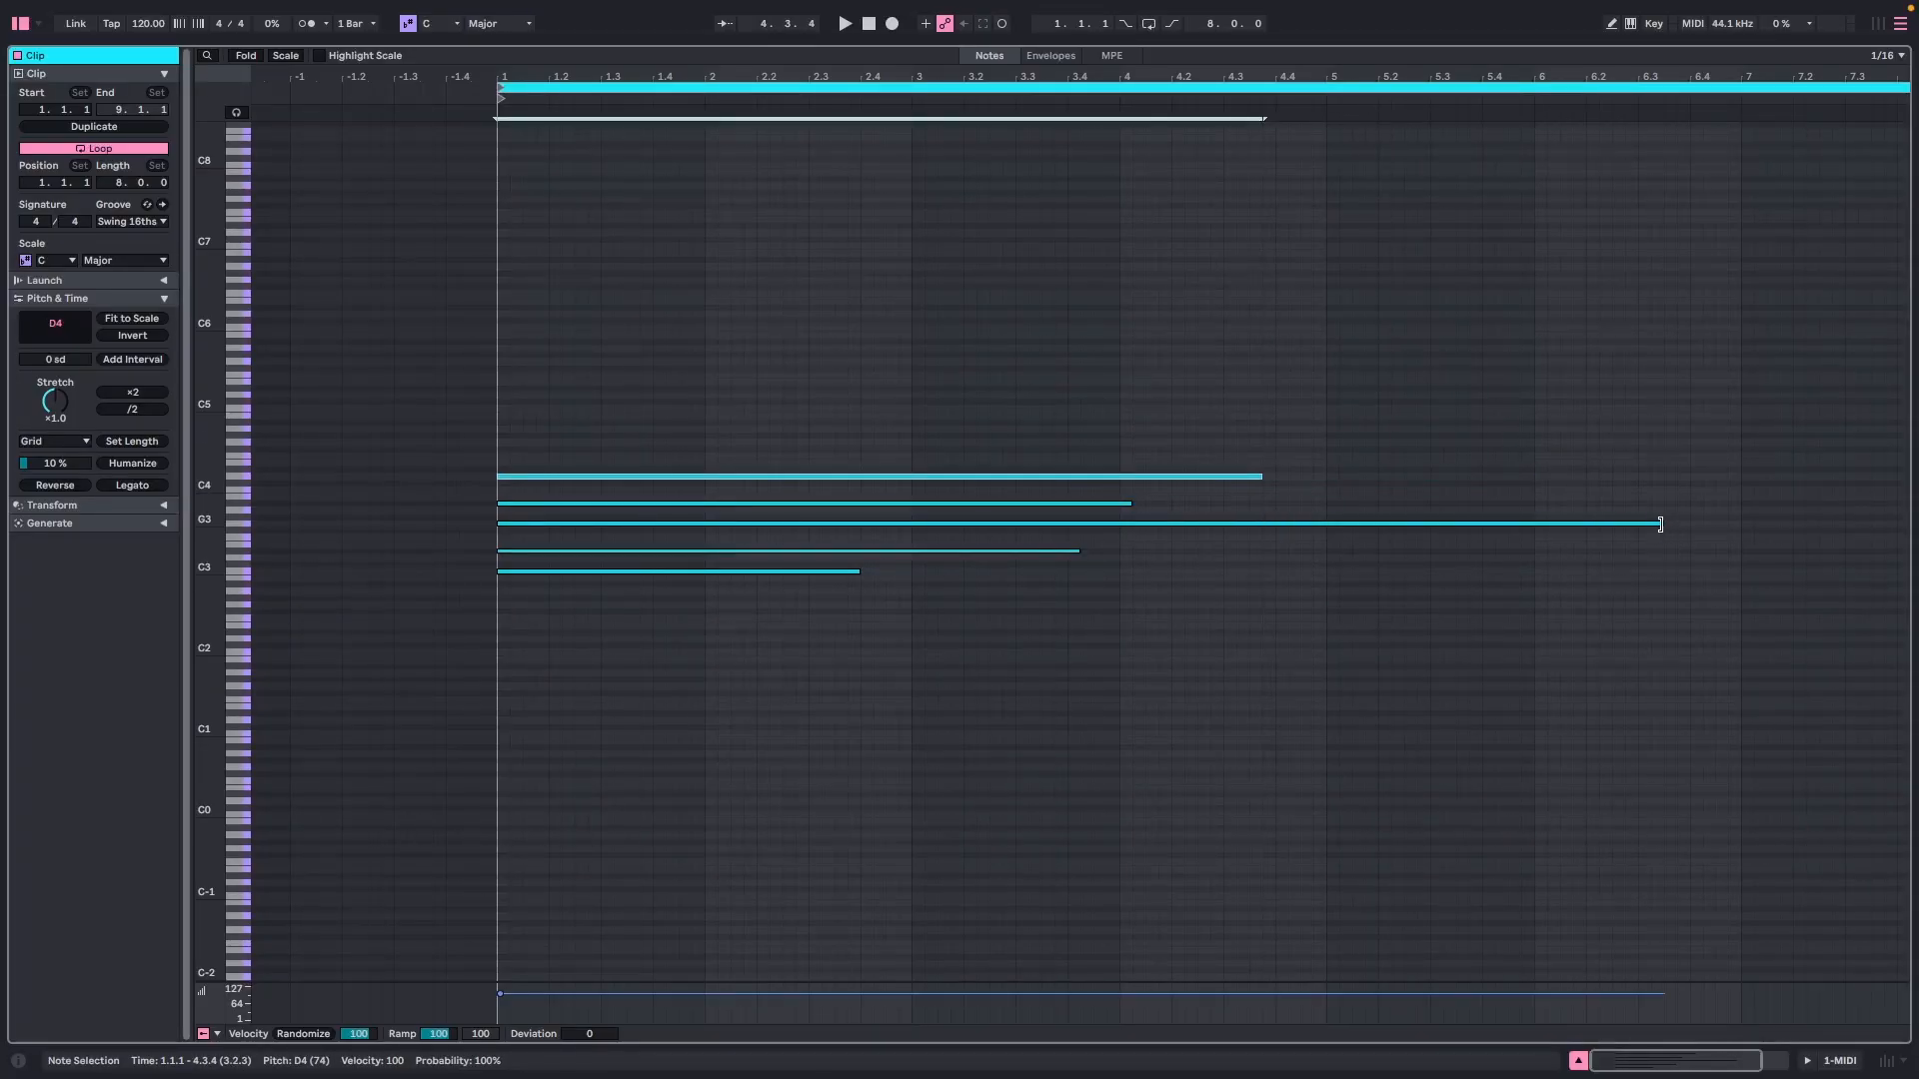
pyautogui.moveTo(1661, 524); pyautogui.dragTo(1560, 547)
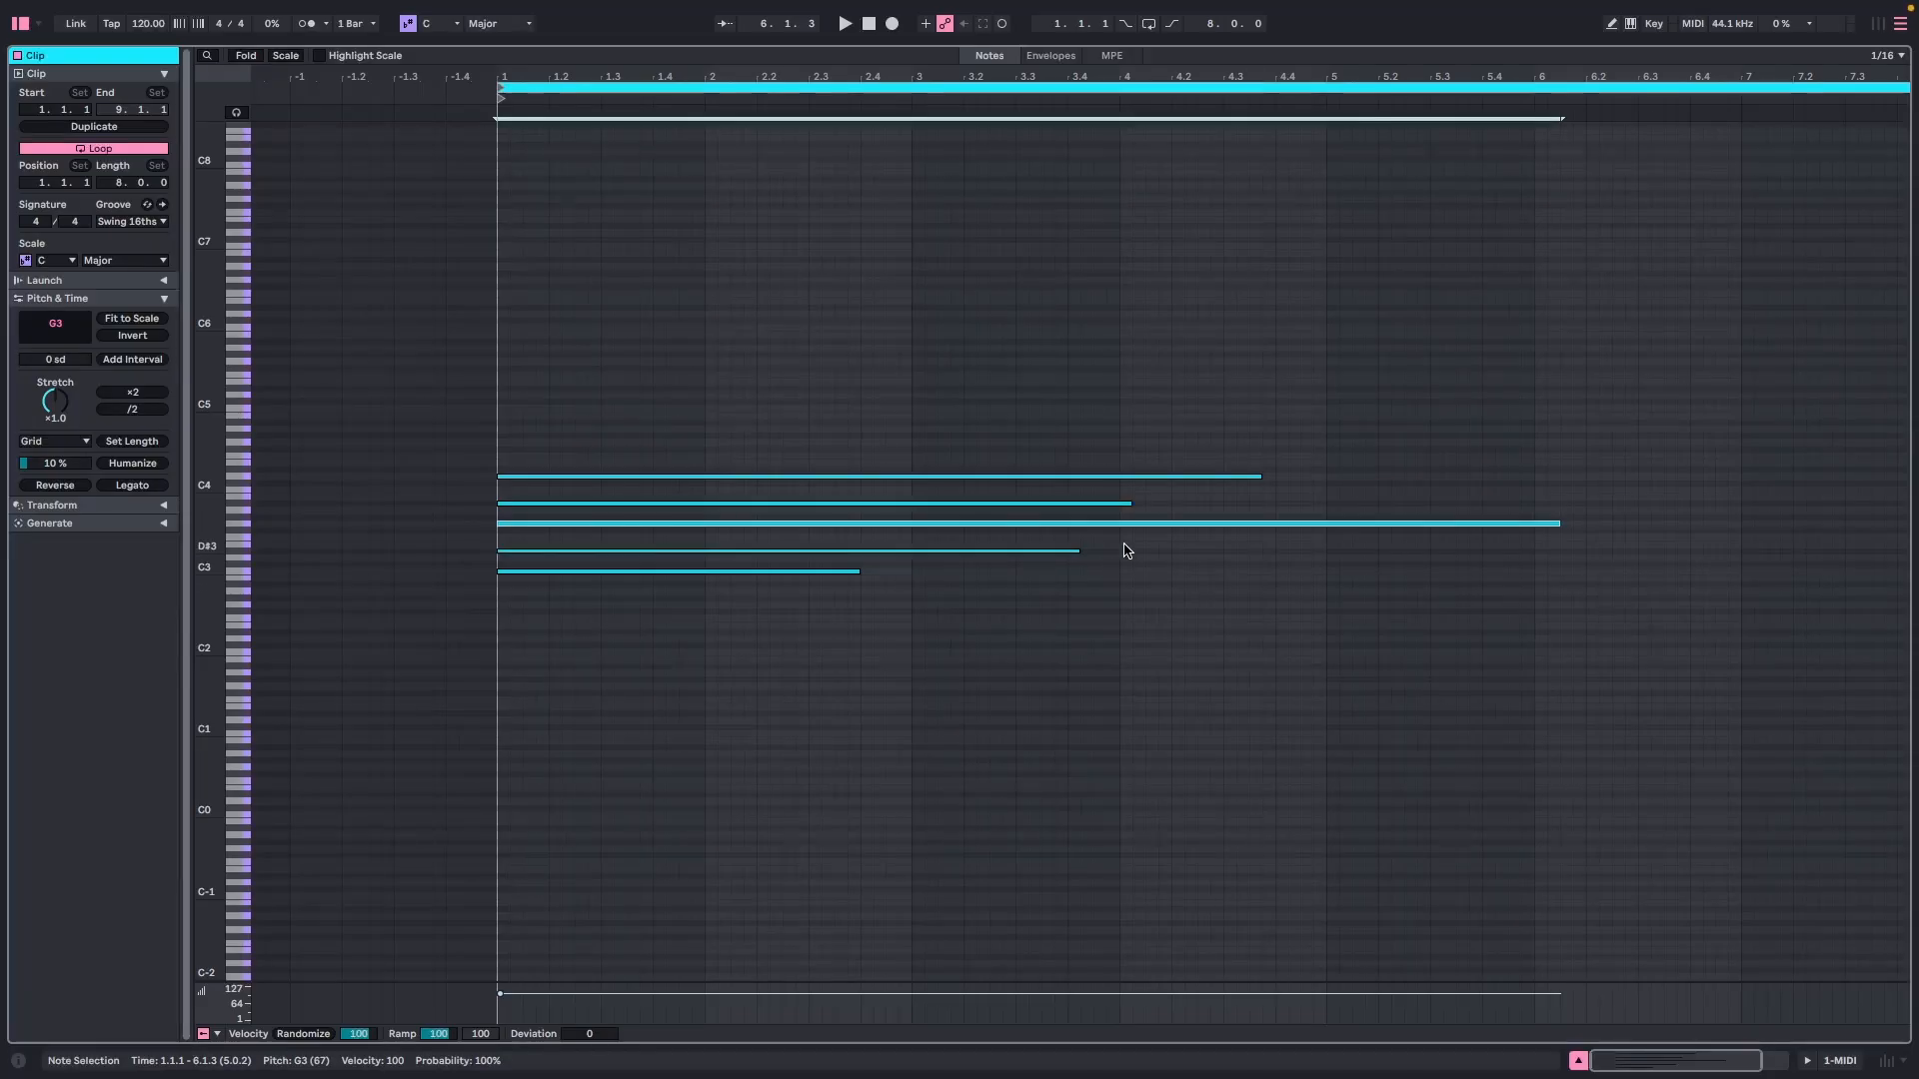
# - Shorten the C3 note to about 2.2.4 and extend the G3 note to 7.1.1
pyautogui.click(1003, 400)
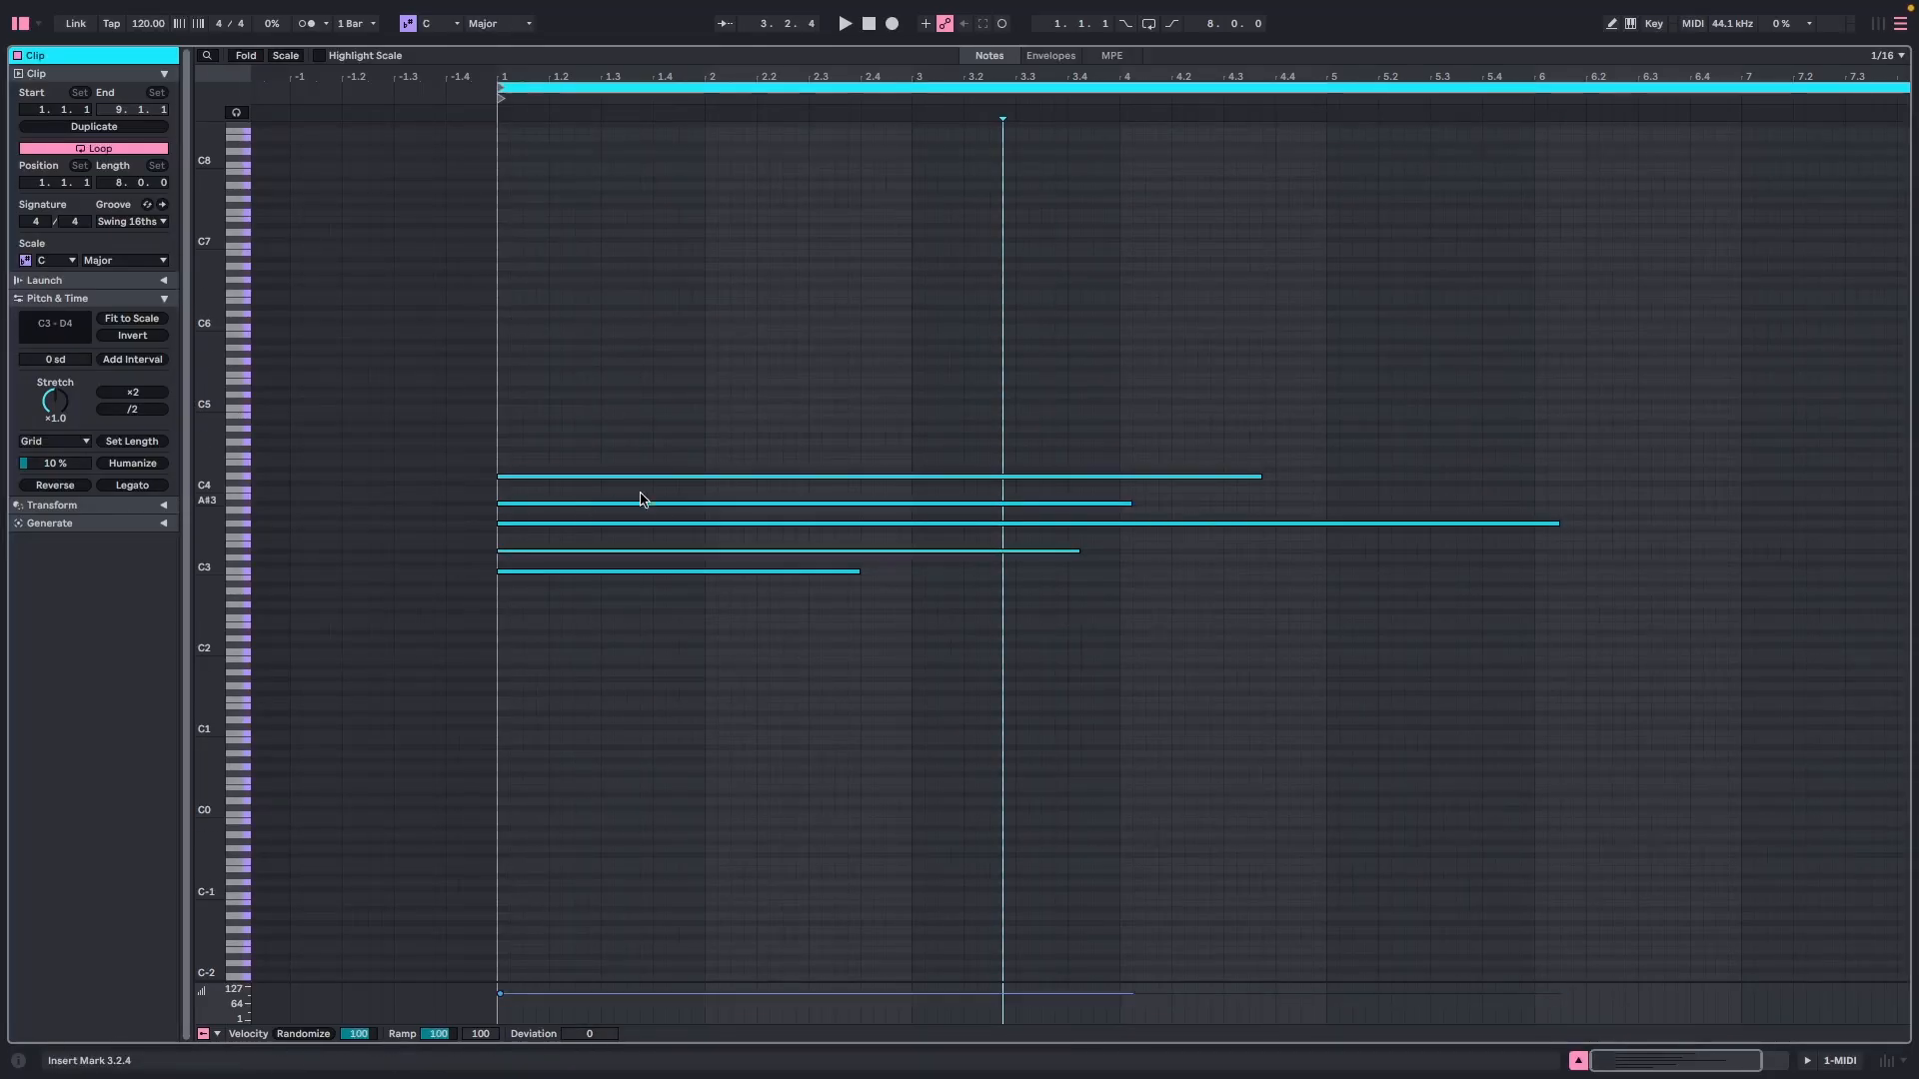
pyautogui.moveTo(858, 573); pyautogui.dragTo(796, 573)
pyautogui.moveTo(1559, 521); pyautogui.dragTo(1740, 524)
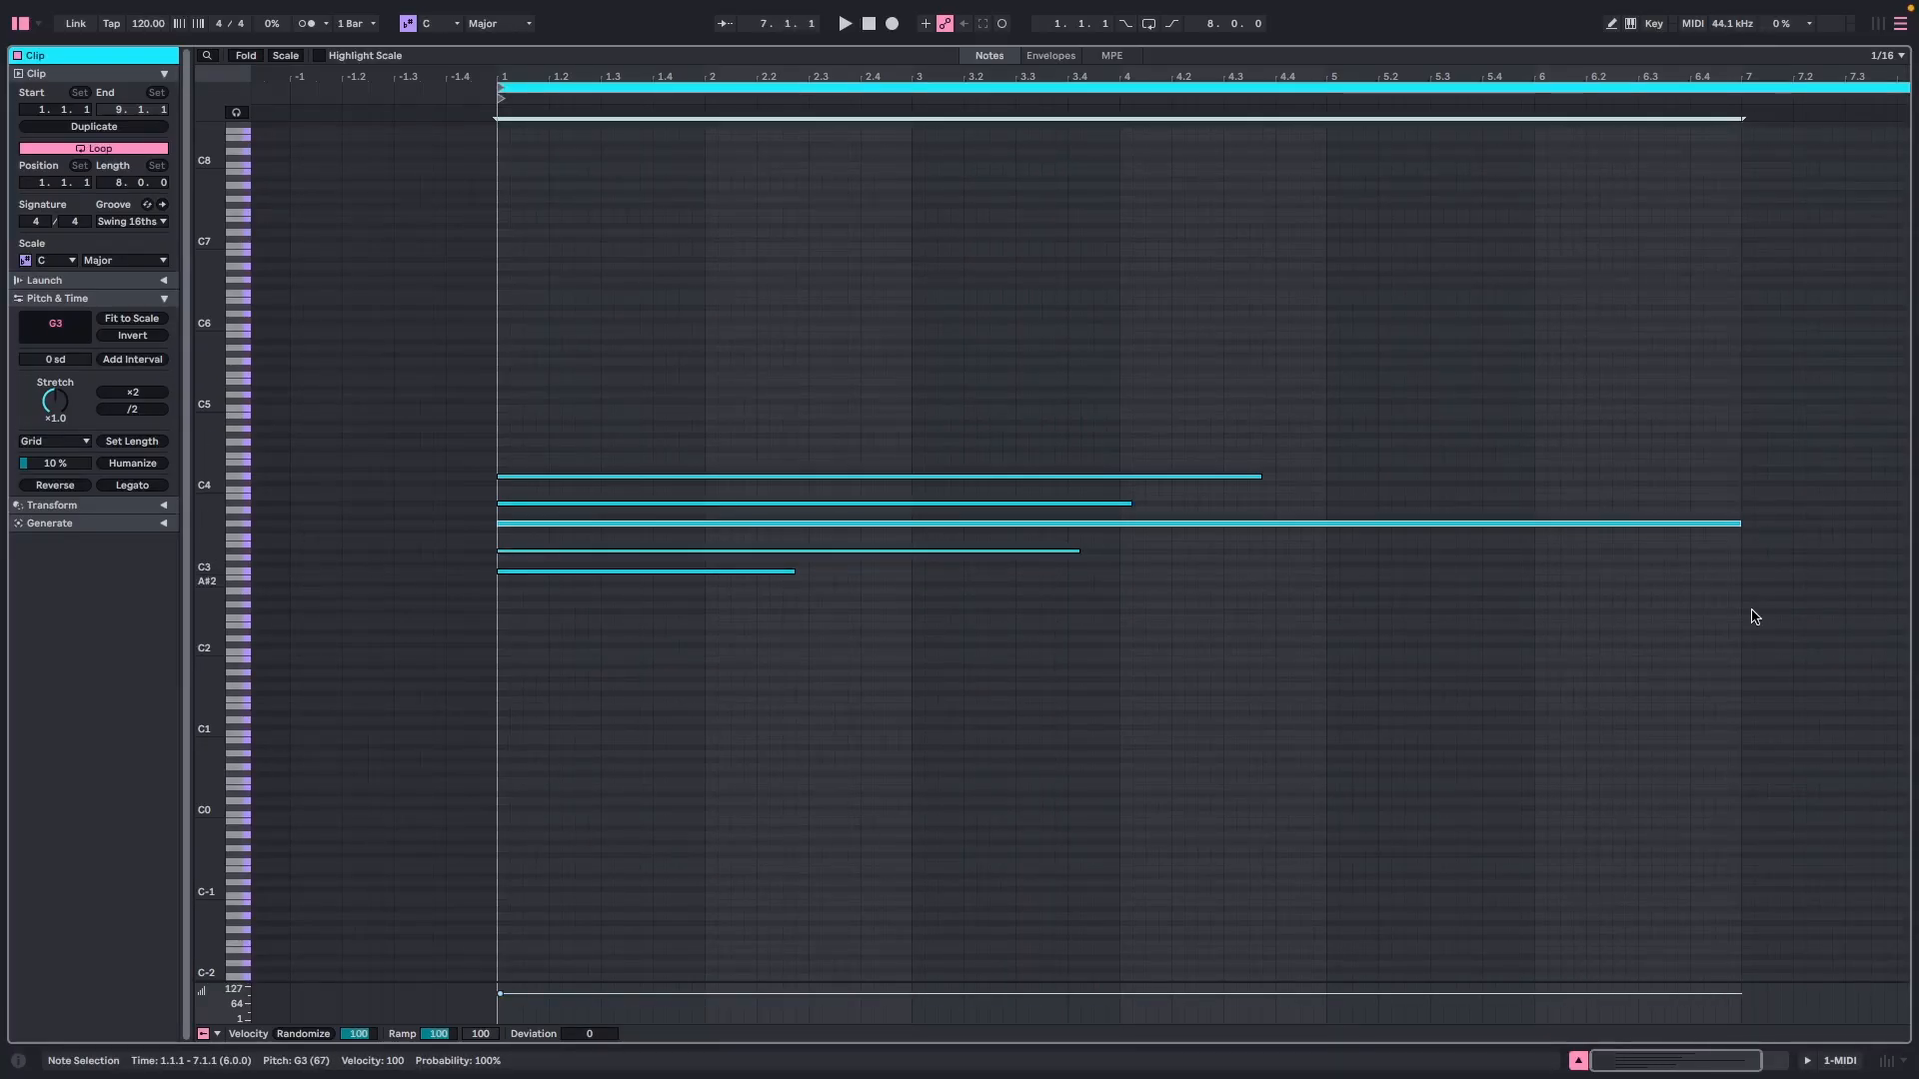
# - Crop the clip to the range of all five notes and try extending every note to the shared end at 7.1.1
pyautogui.moveTo(1086, 368); pyautogui.dragTo(575, 665)
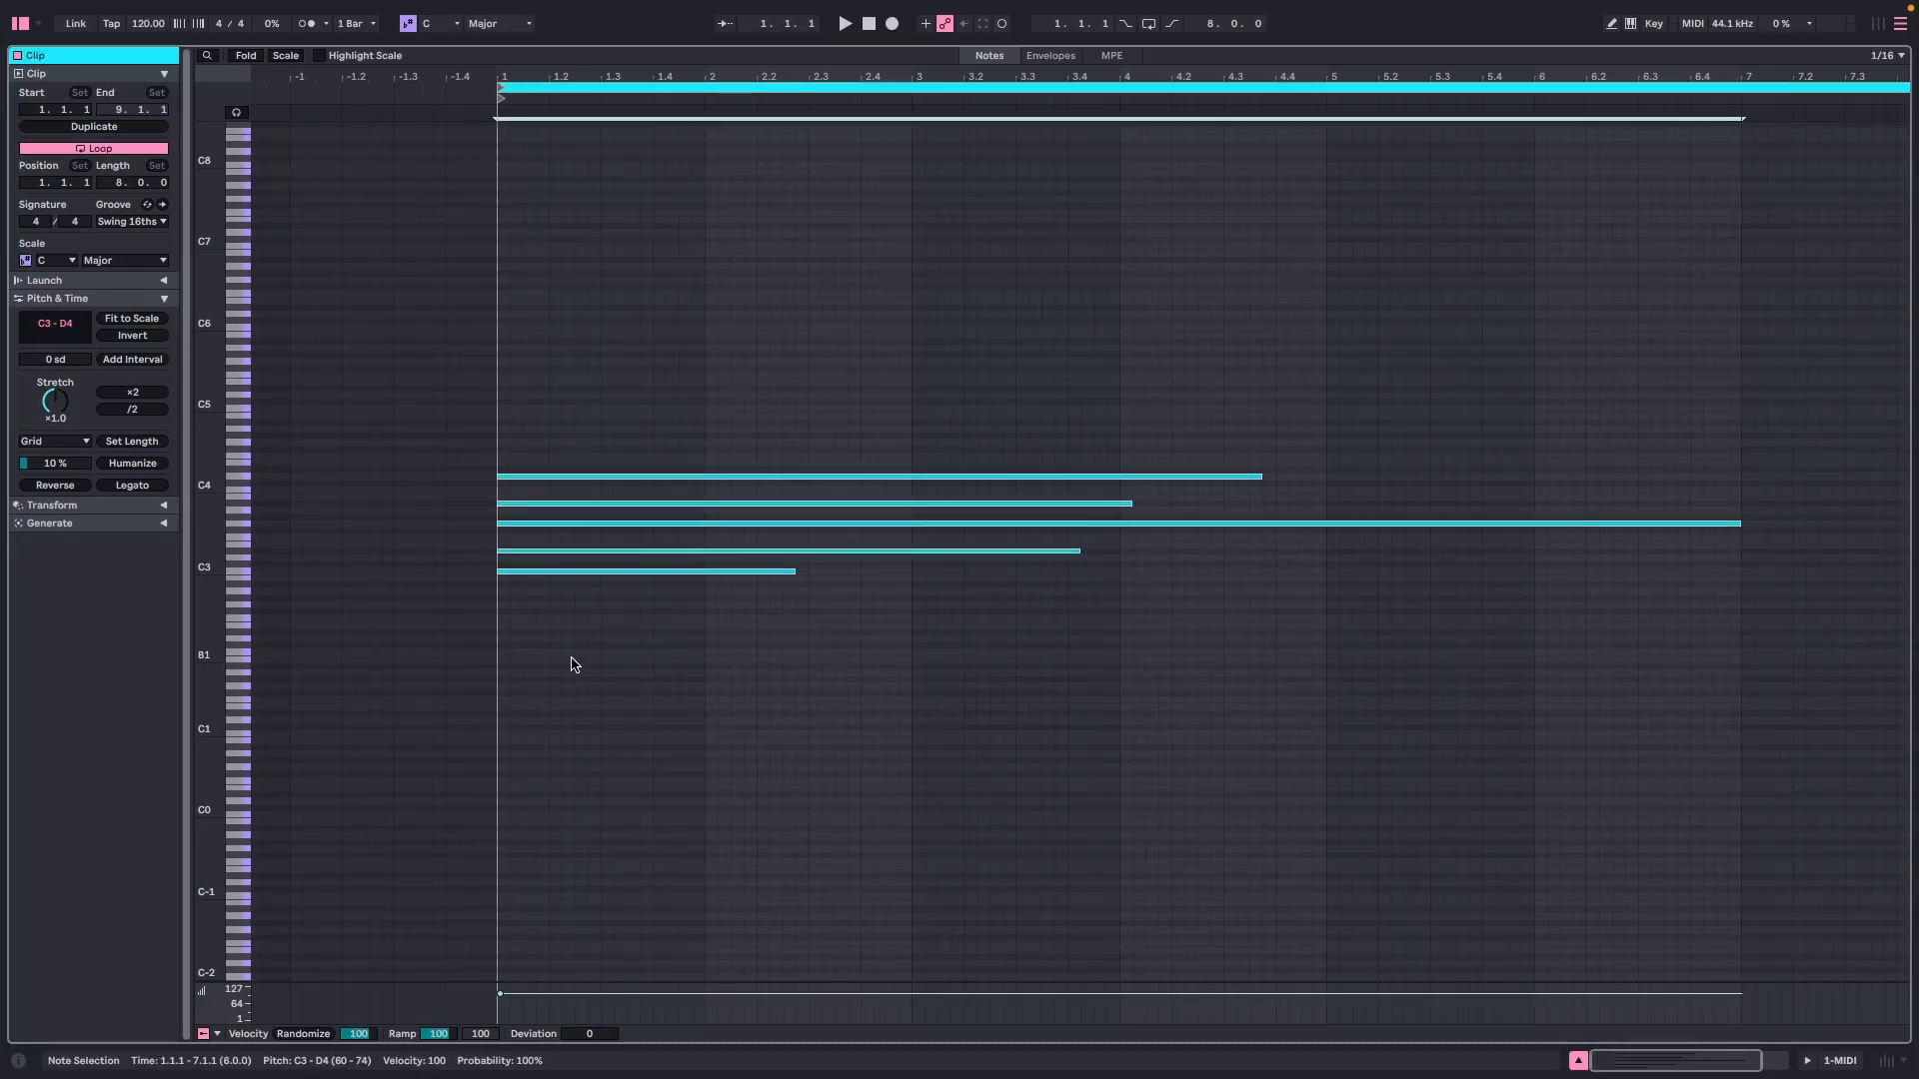
pyautogui.press('super+shift+j')
pyautogui.press('super+l')
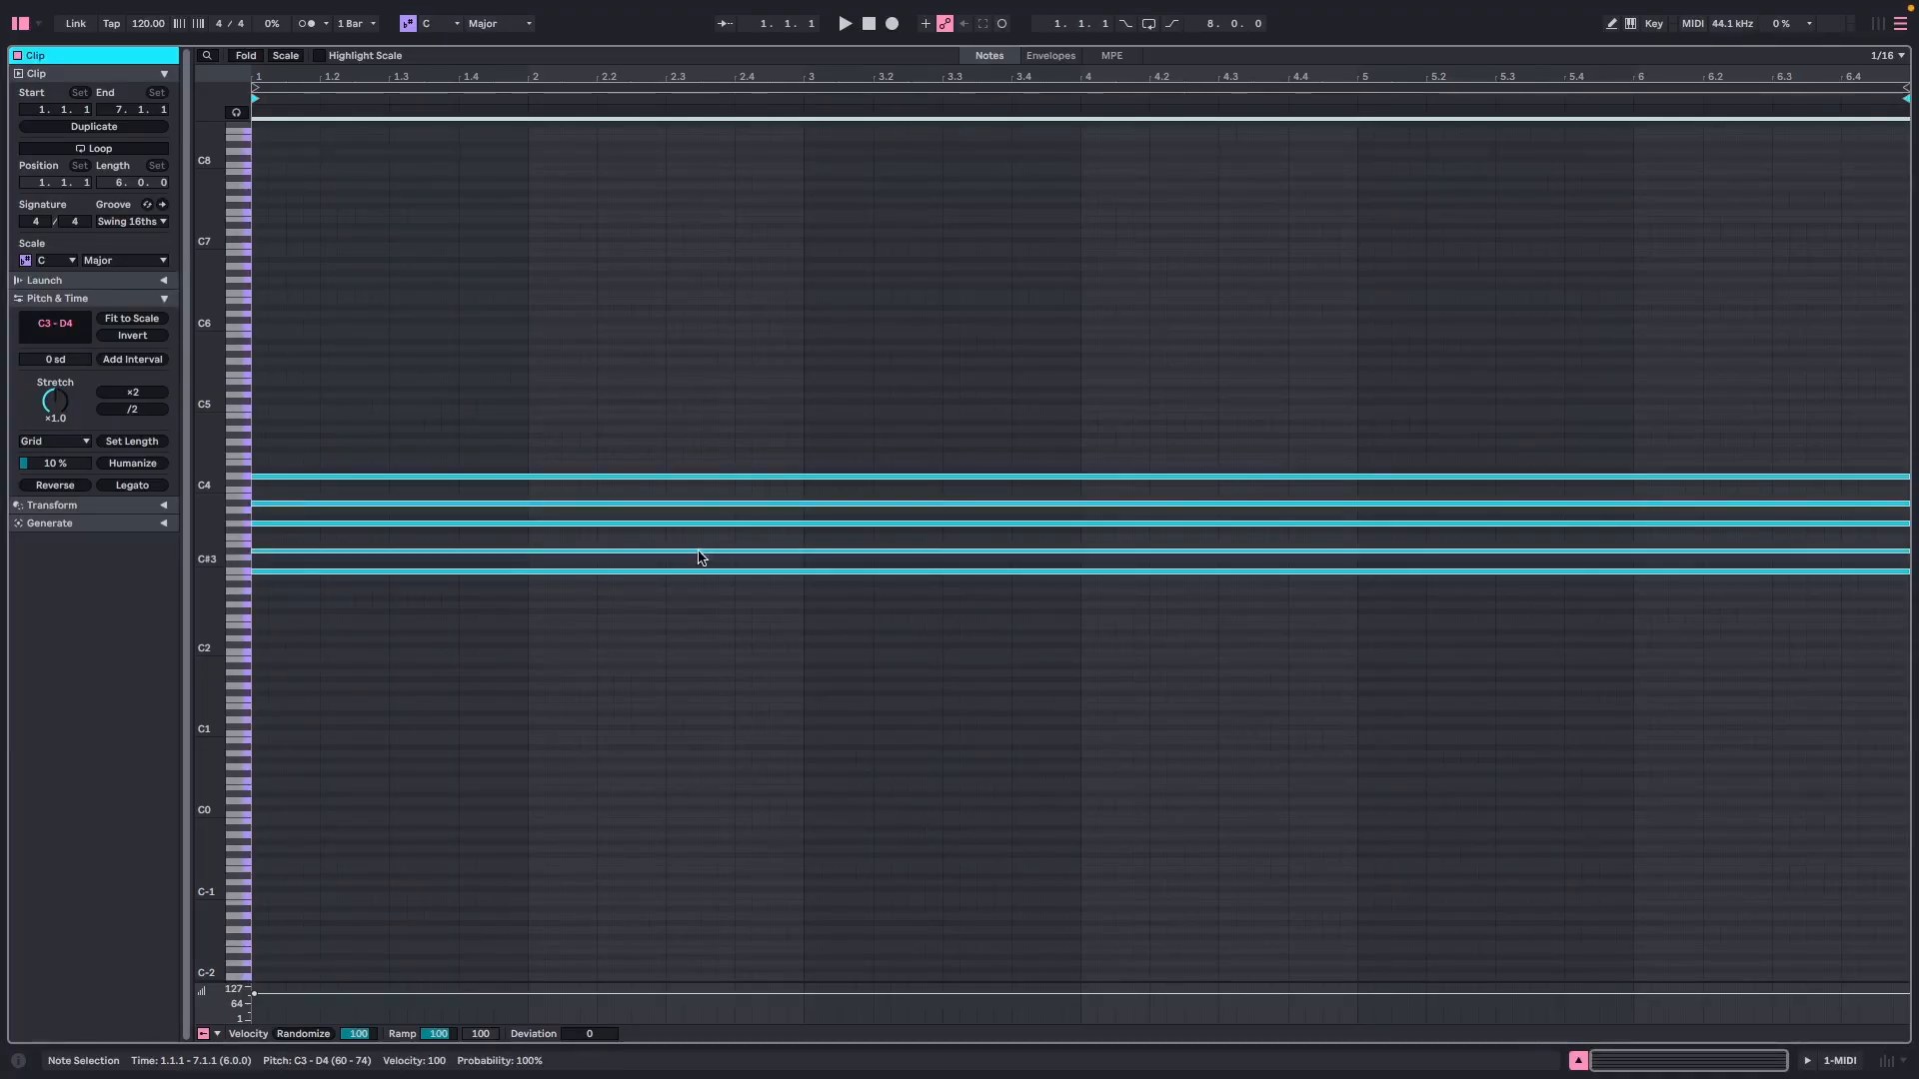
pyautogui.press('super+z')
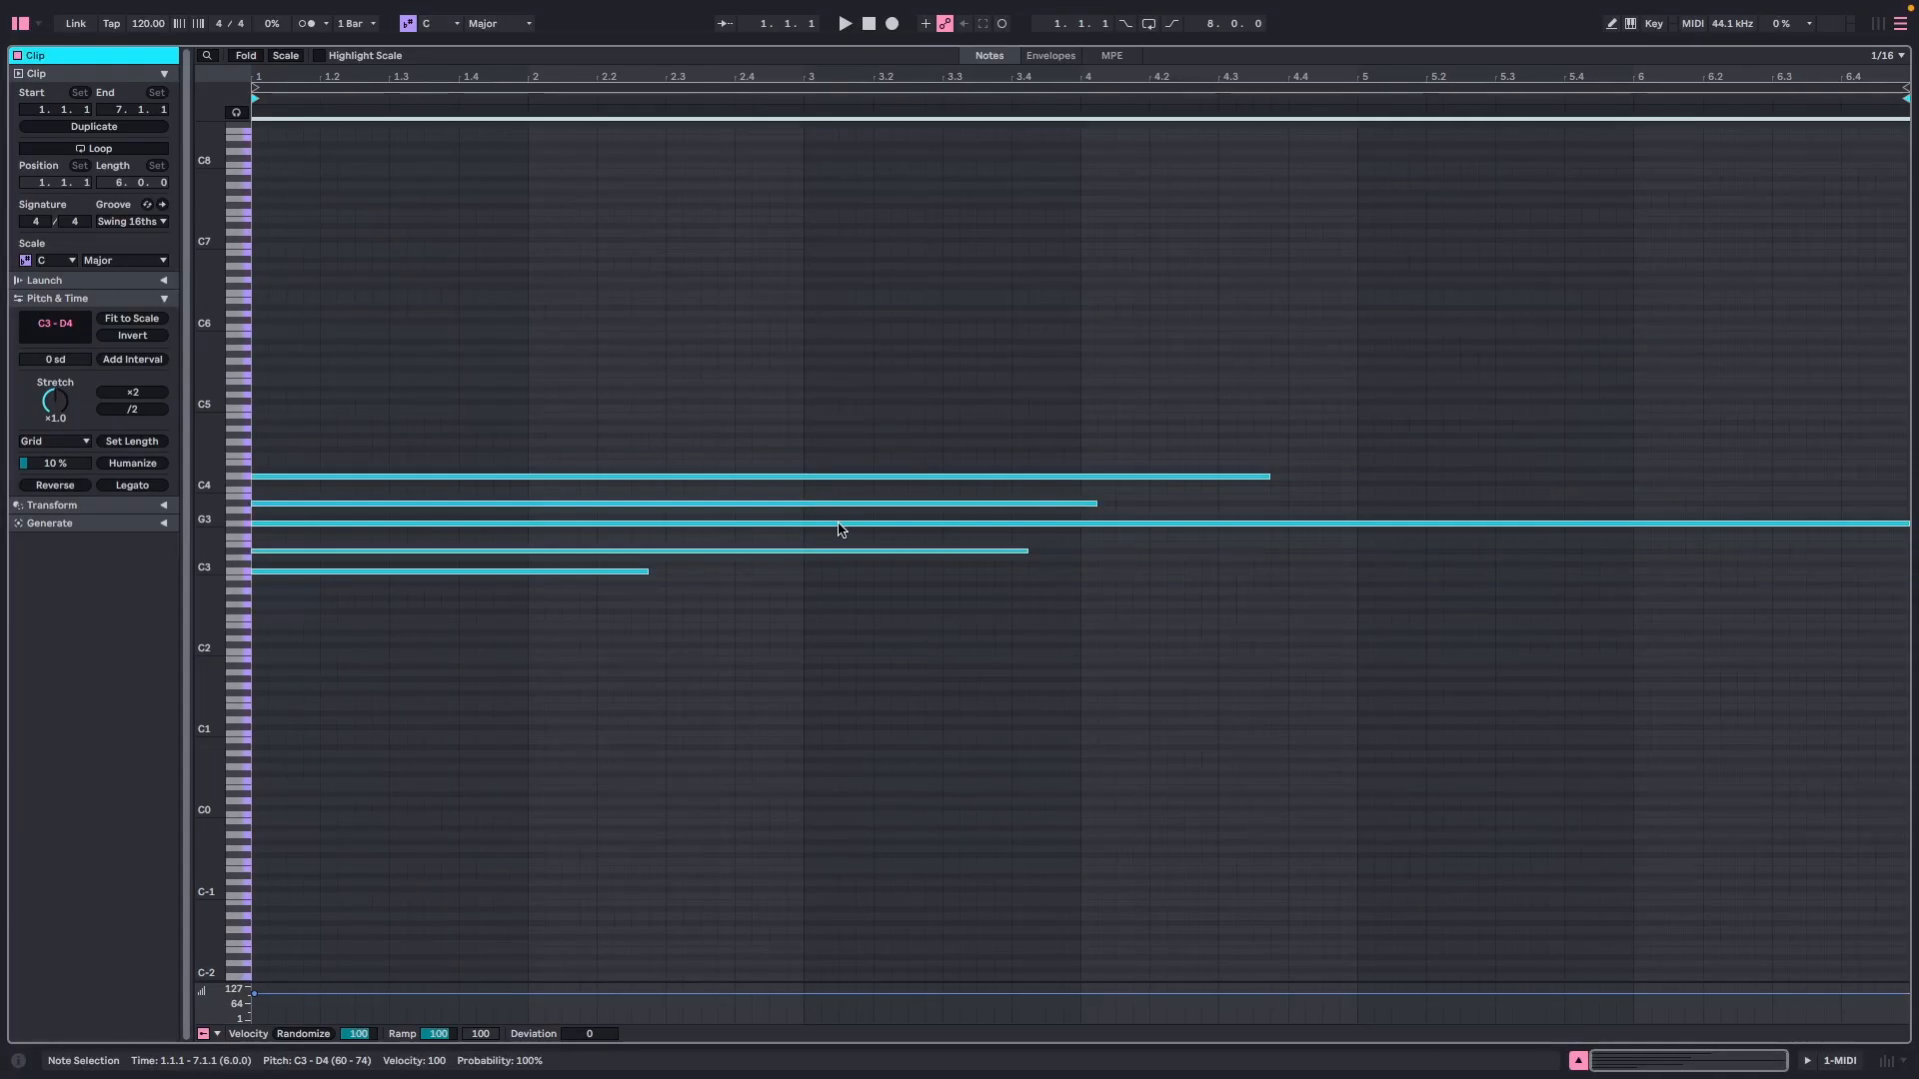
# - Shorten the G3 note to 6.1.4 and try fitting all five notes to that same time range
pyautogui.click(1905, 530)
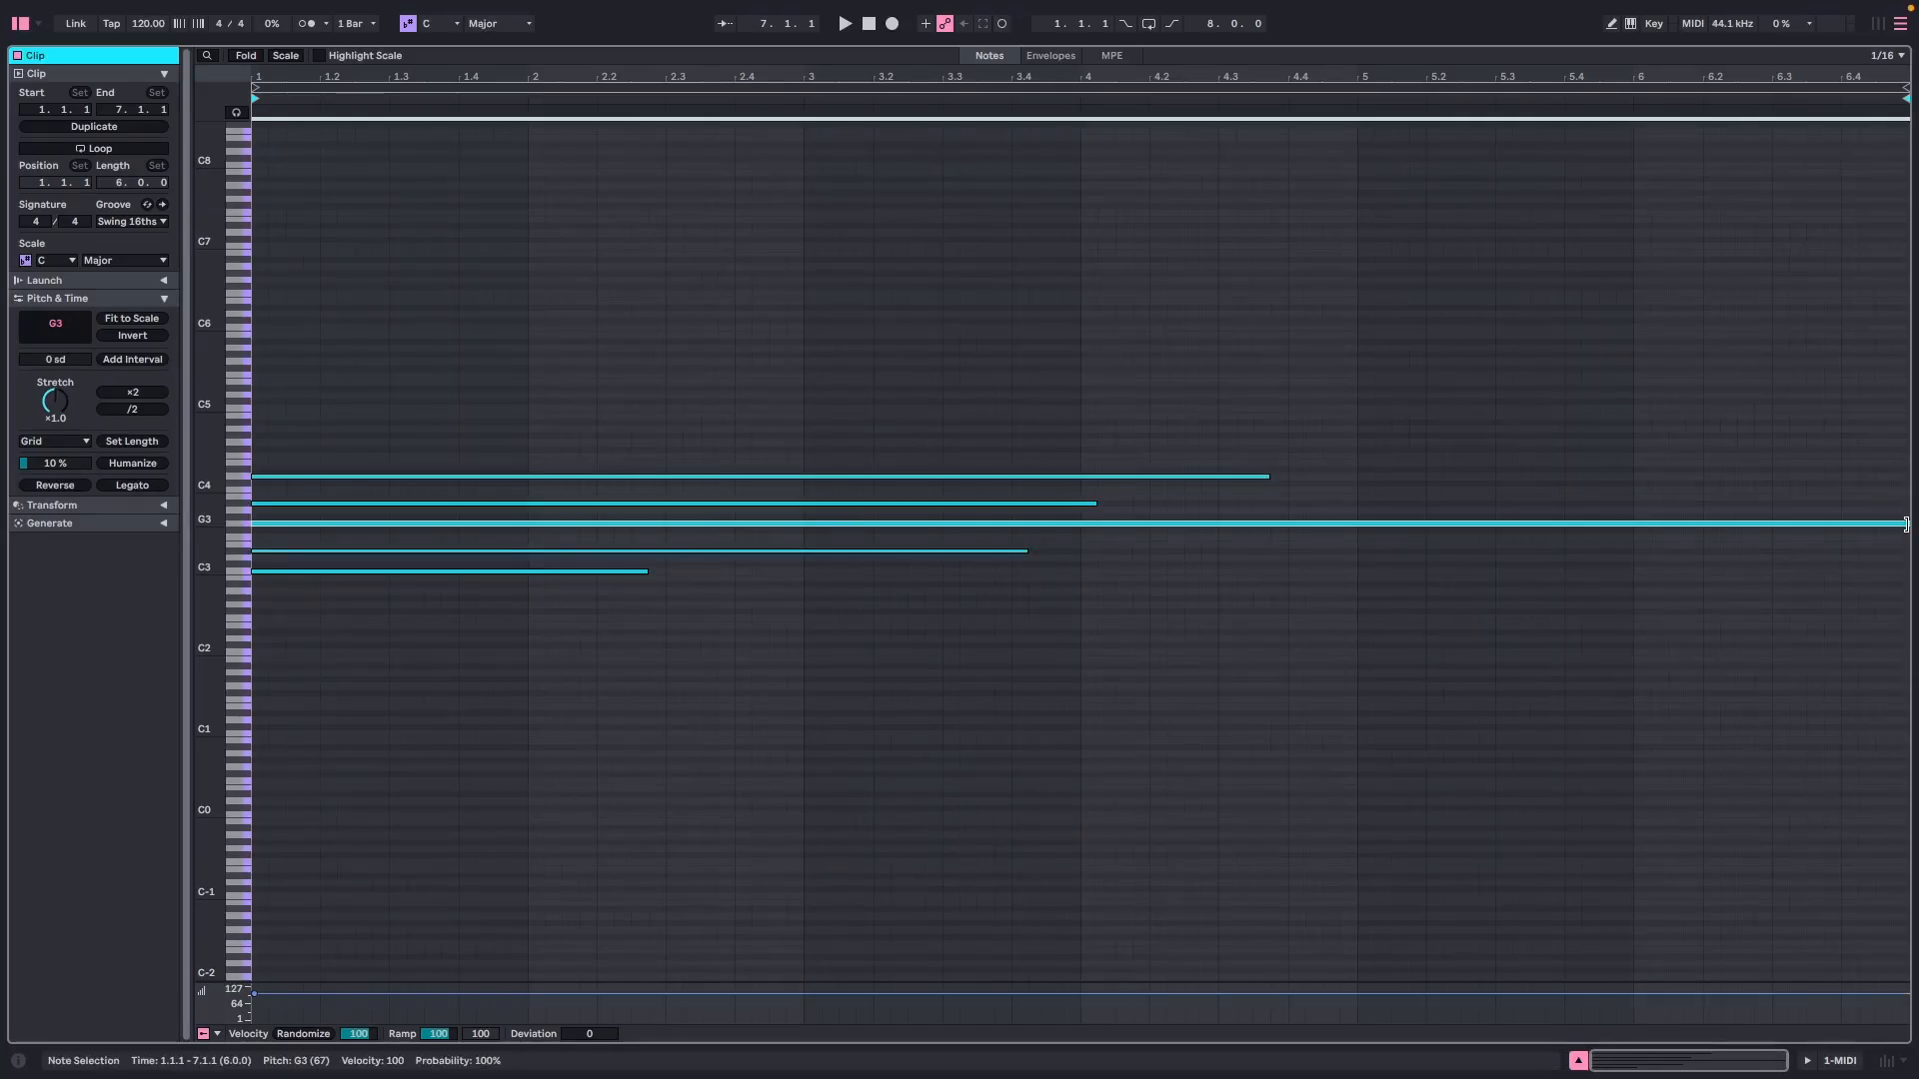
pyautogui.moveTo(1905, 530); pyautogui.dragTo(1684, 543)
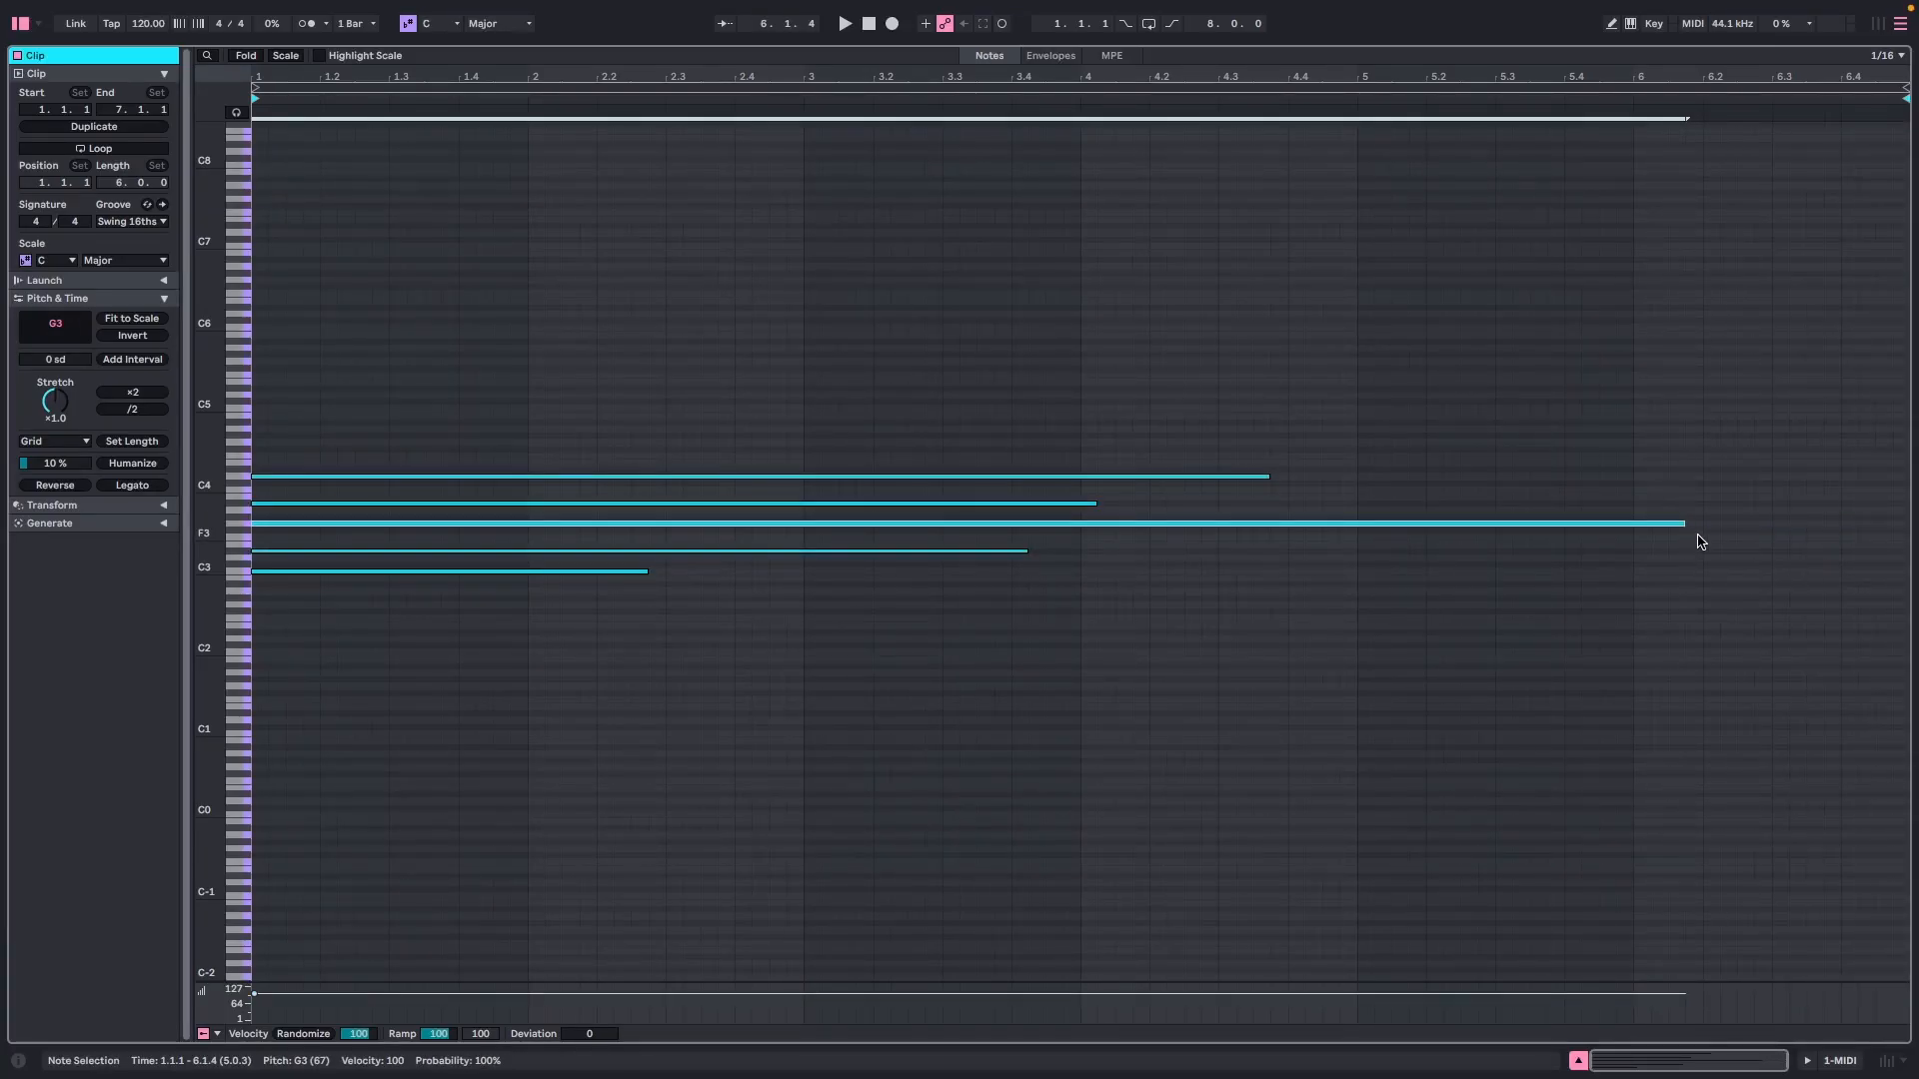
pyautogui.moveTo(947, 393); pyautogui.dragTo(510, 680)
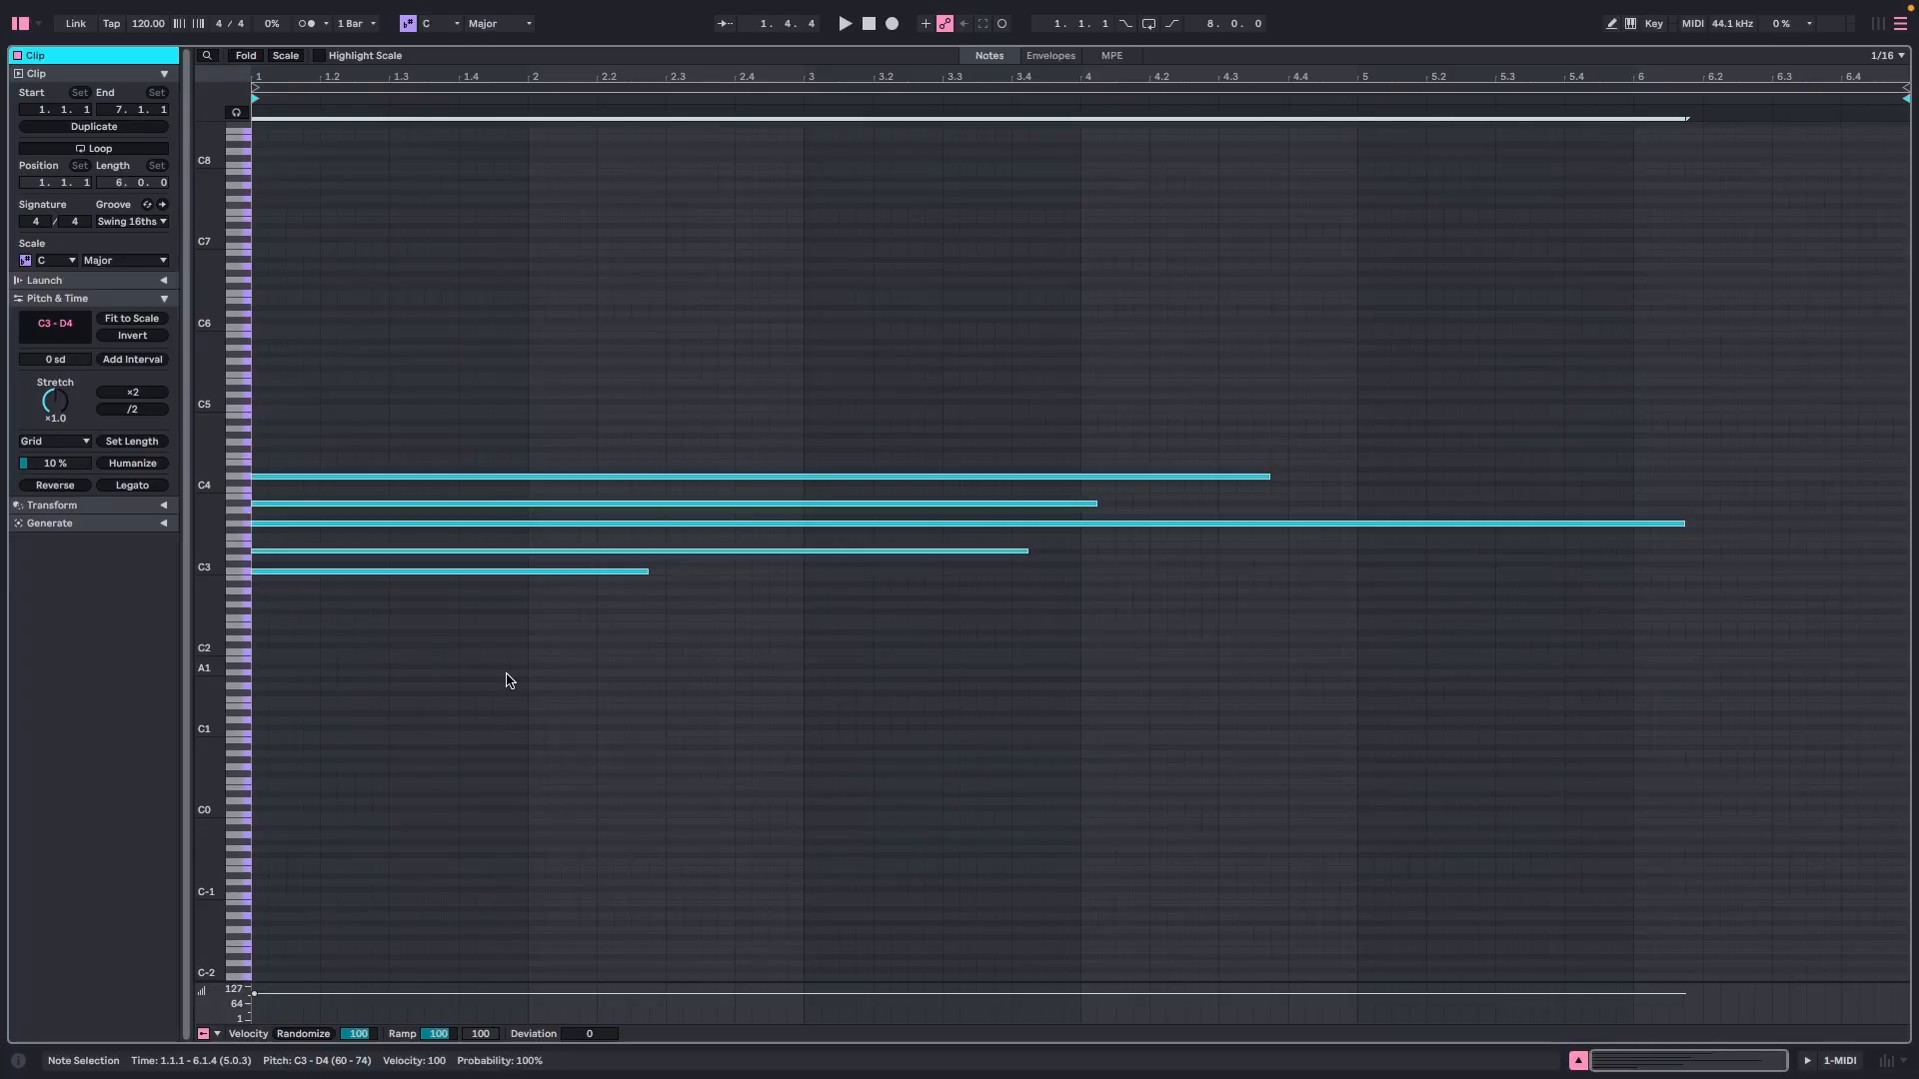
pyautogui.press('alt+super+j')
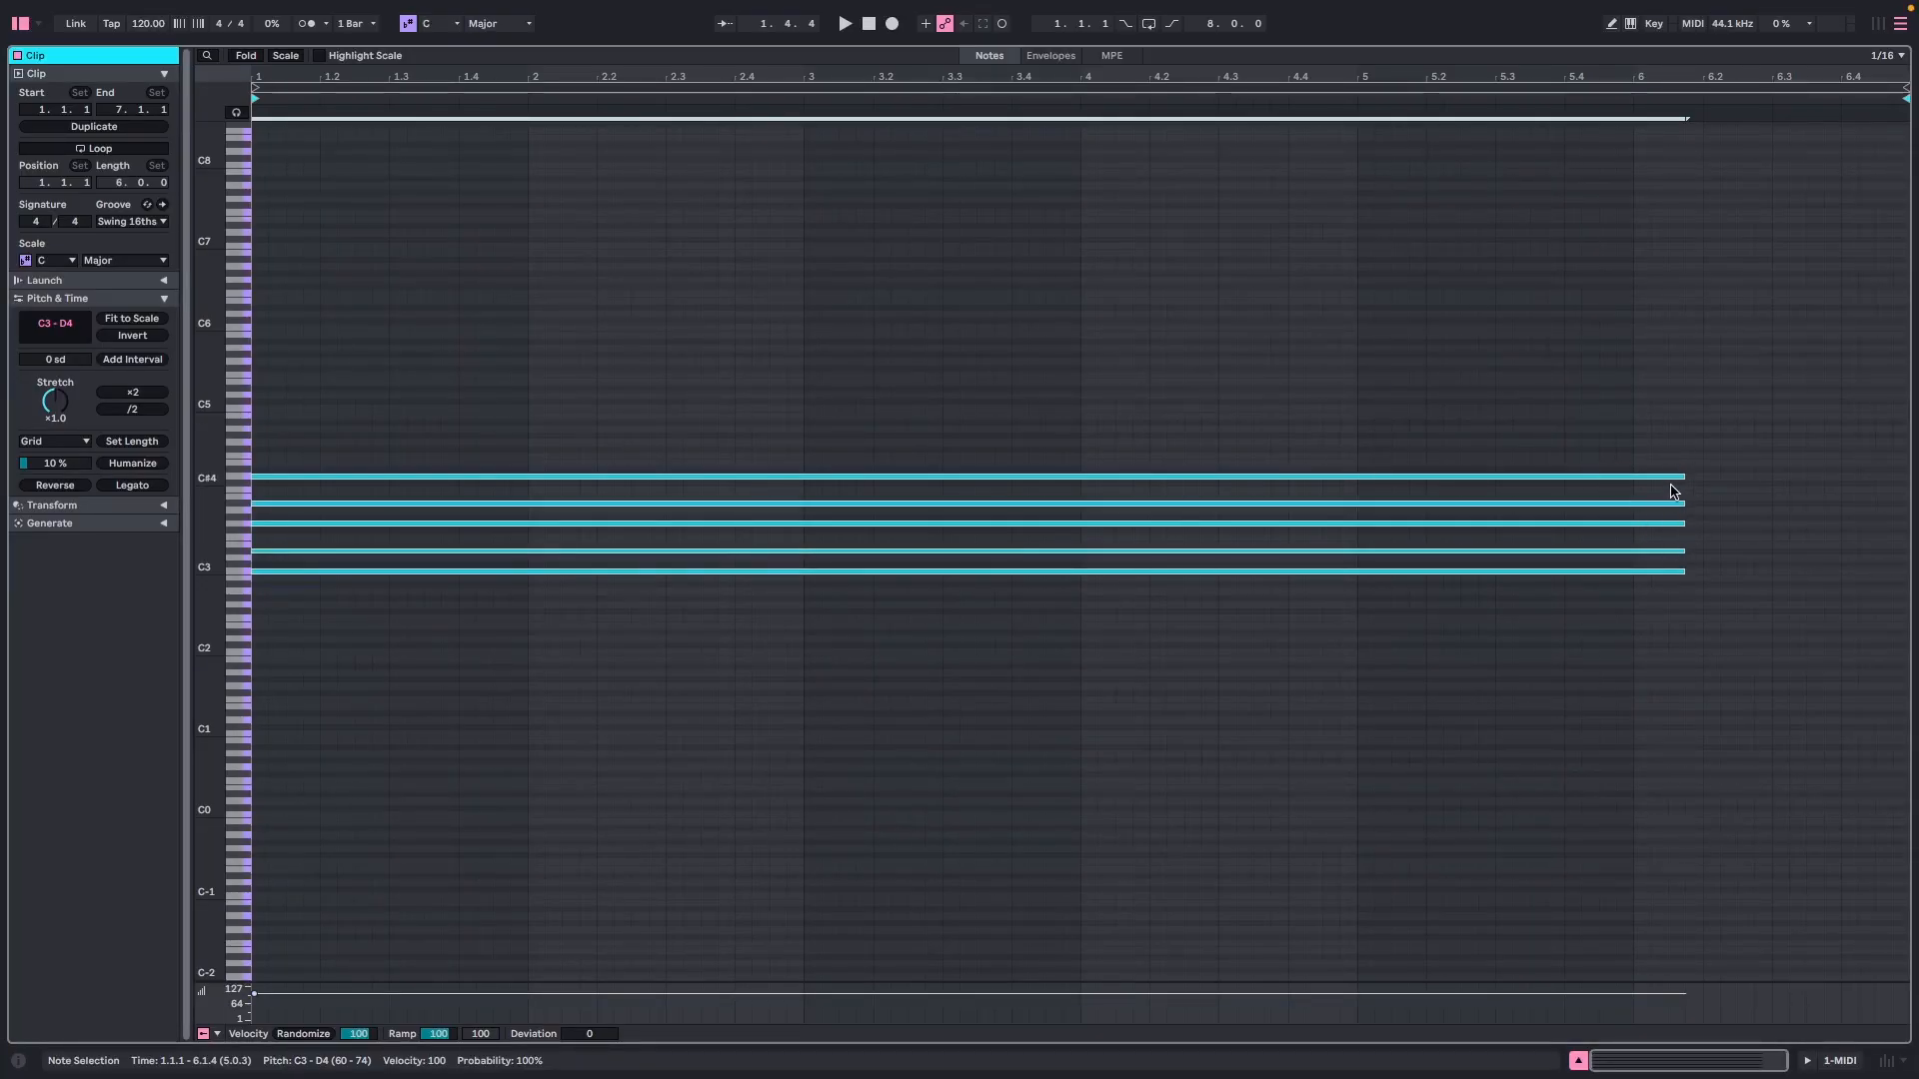
pyautogui.press('super+z')
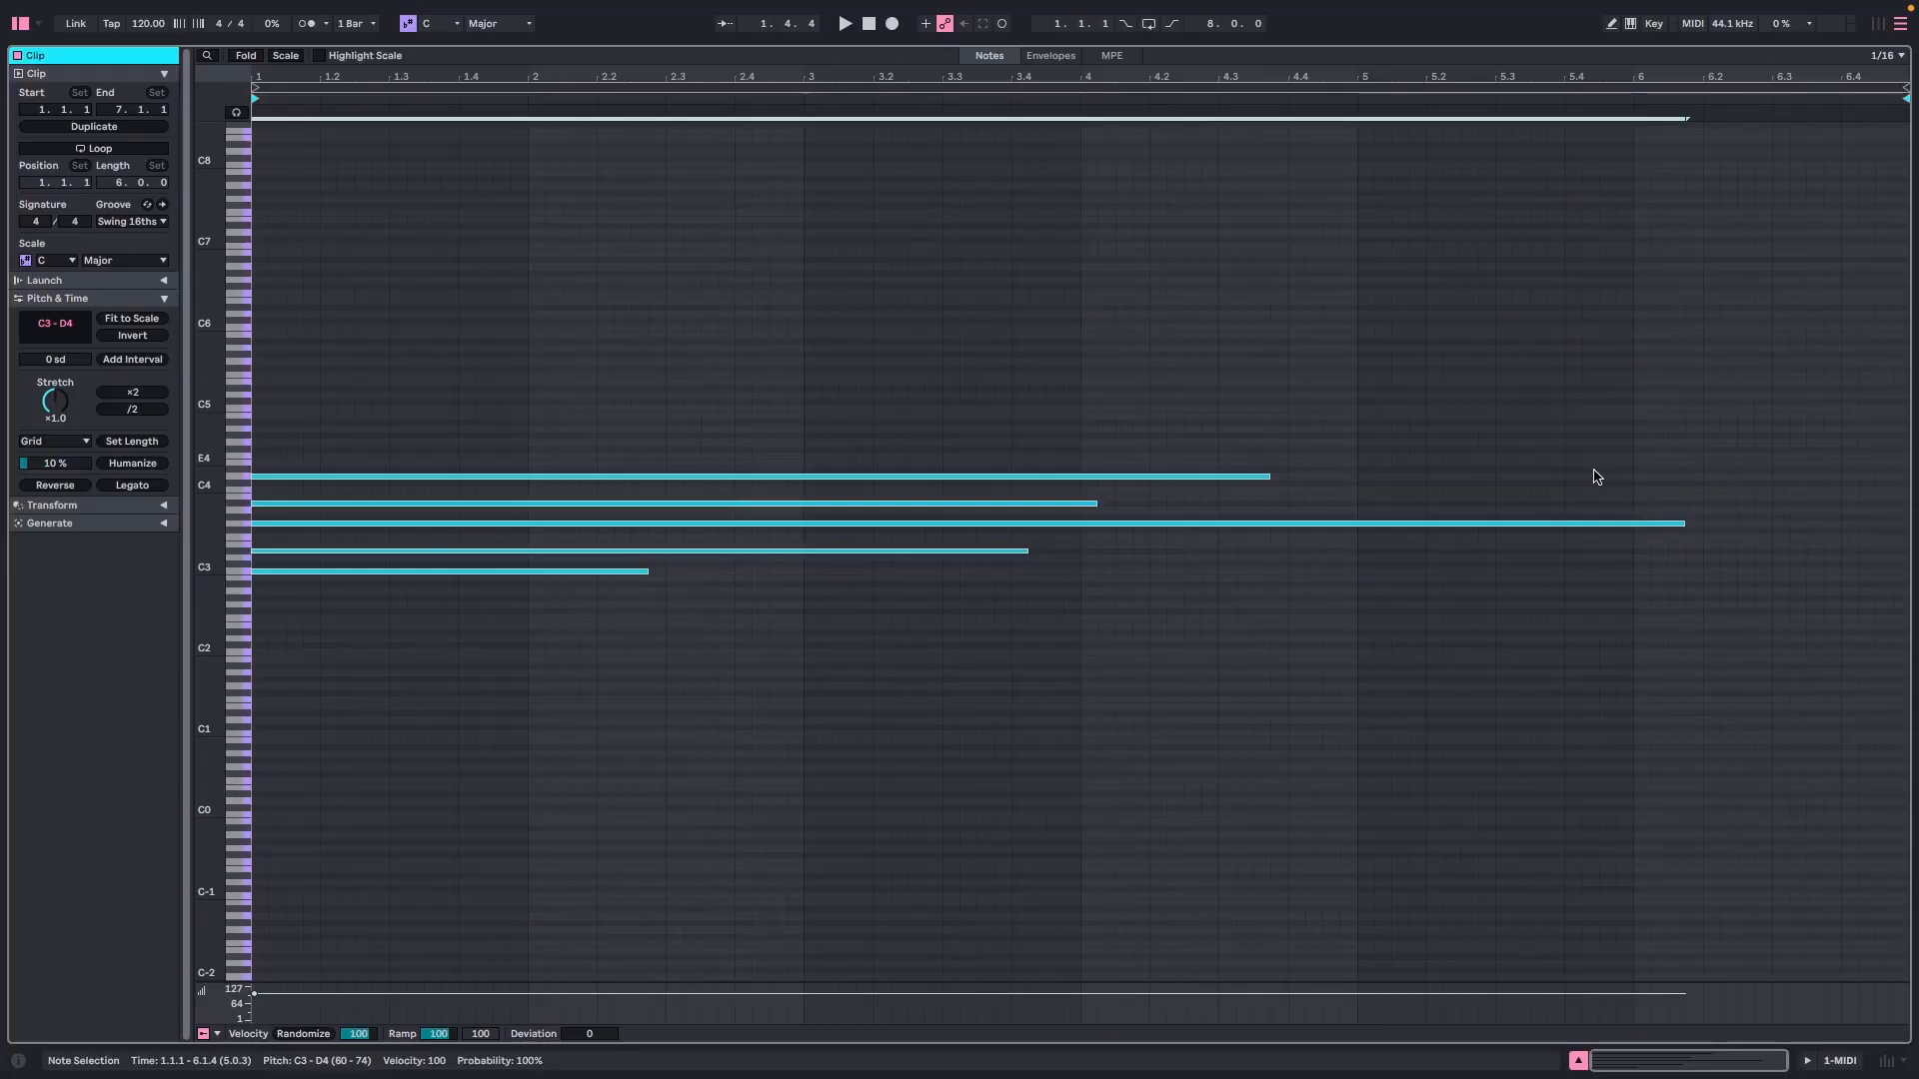
# - Extend the G3 note to 7.1.1 and fit all five notes to that same time range
pyautogui.click(1700, 477)
pyautogui.moveTo(1682, 522); pyautogui.dragTo(1841, 540)
pyautogui.moveTo(1027, 414); pyautogui.dragTo(392, 700)
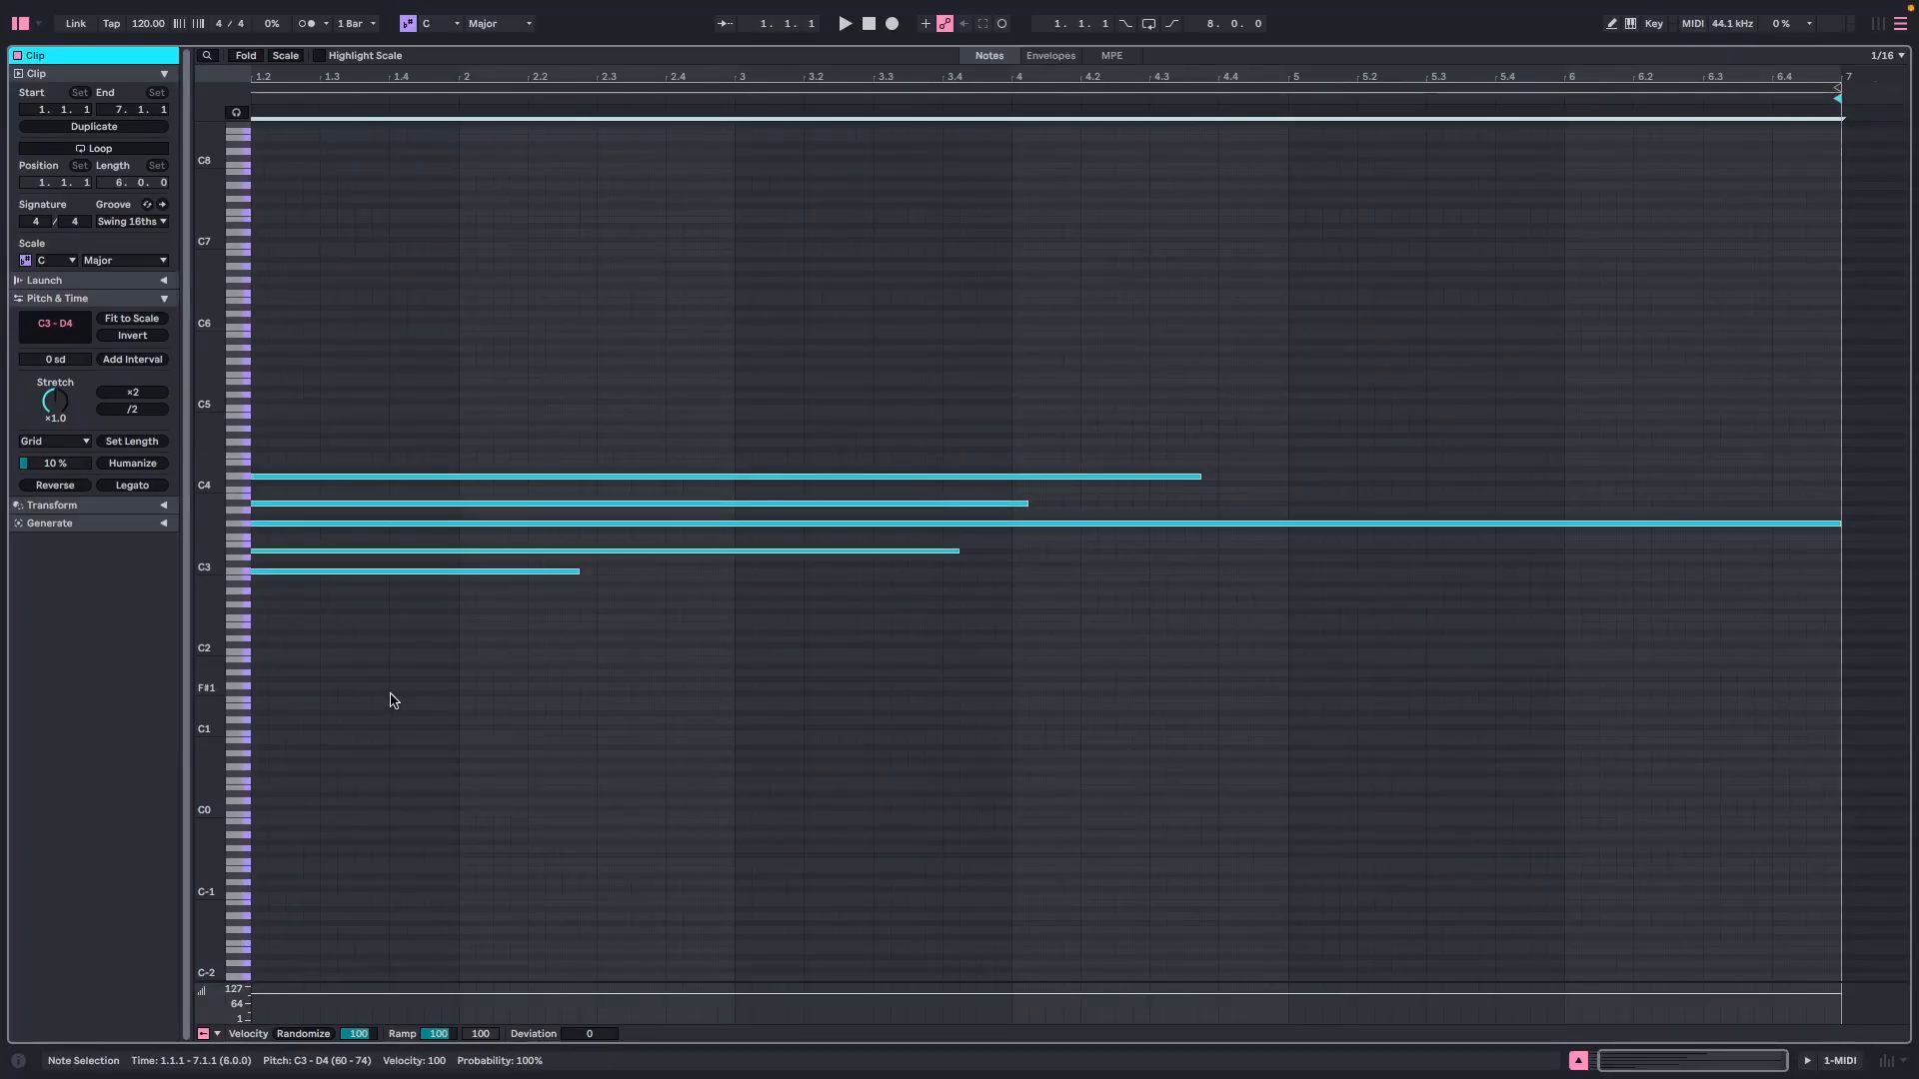
pyautogui.press('alt+super+j')
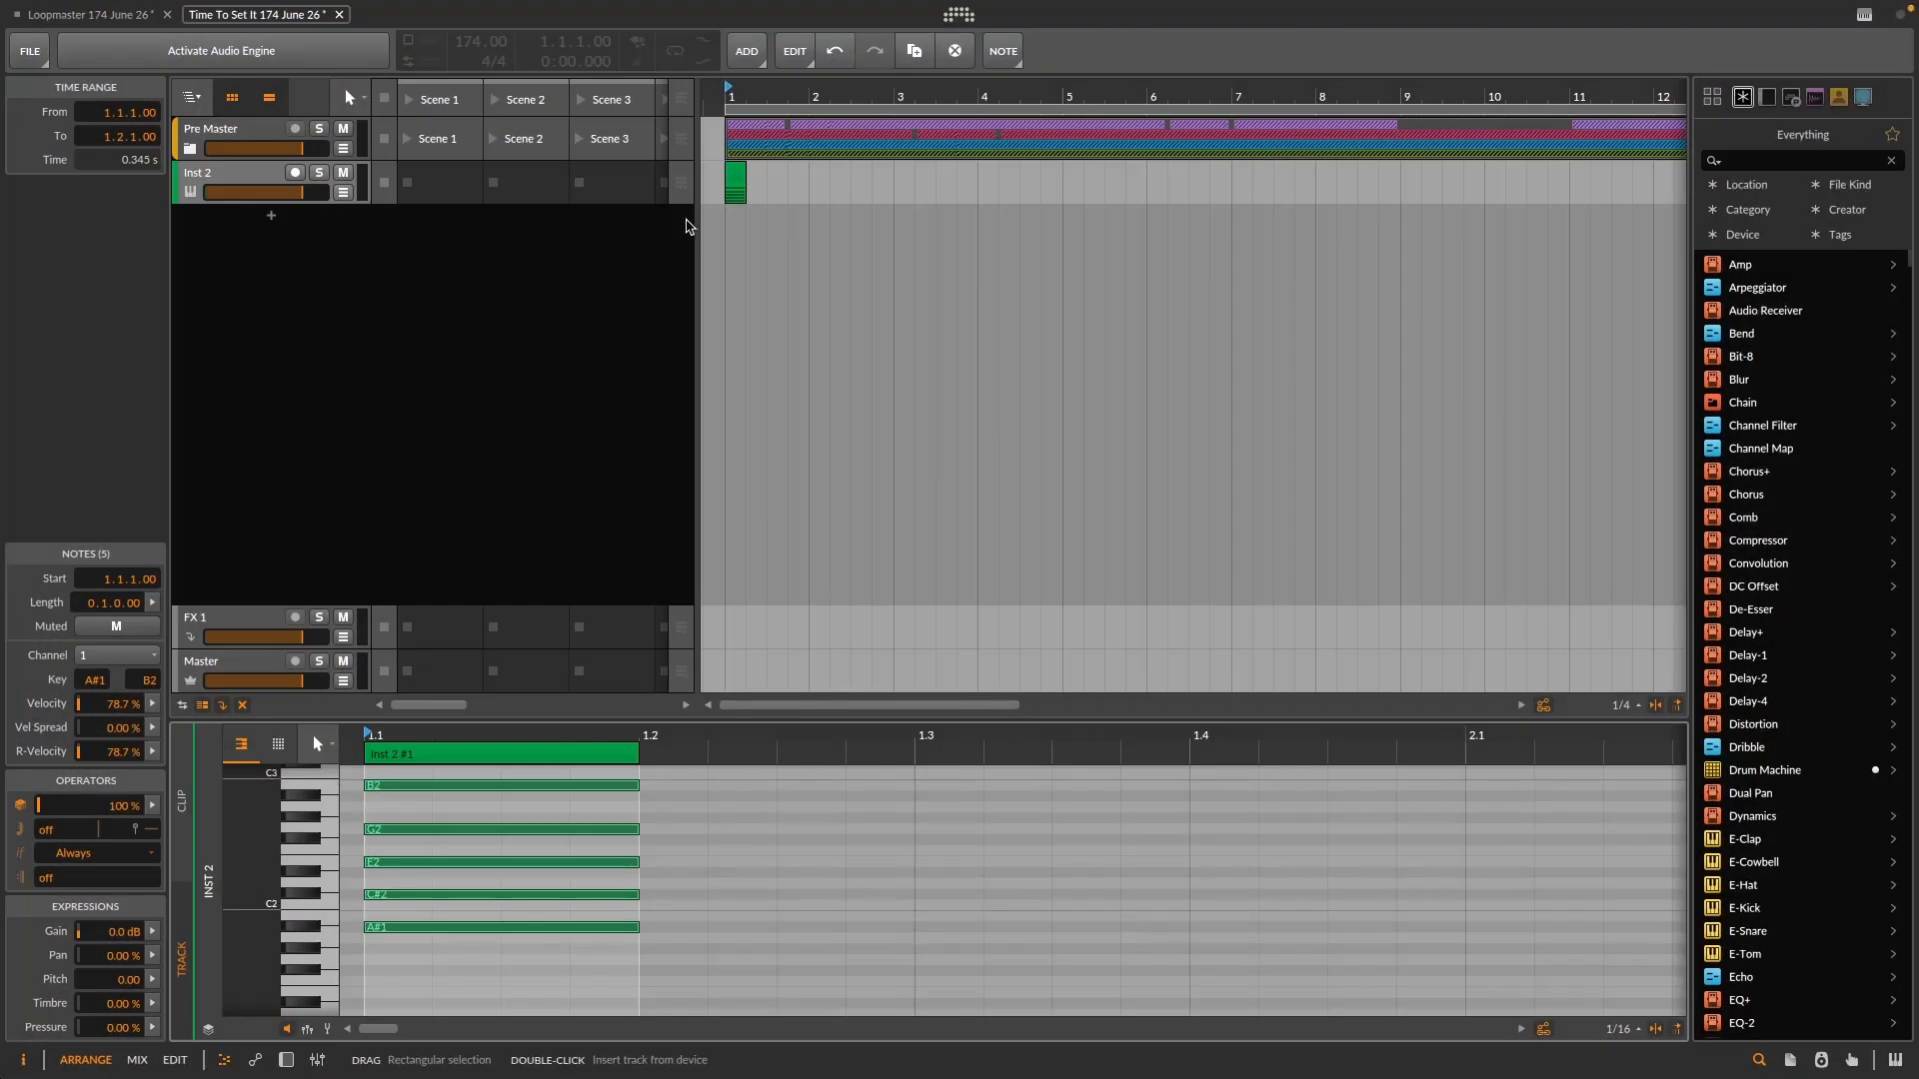
# - Extend the Inst 2 #1 clip to one bar and stagger its note ends: B2 1.4.1, G2 1.3.2, E2 1.4.2.52, C#2 1.4.4, A#1 1.4.4.71
pyautogui.click(759, 849)
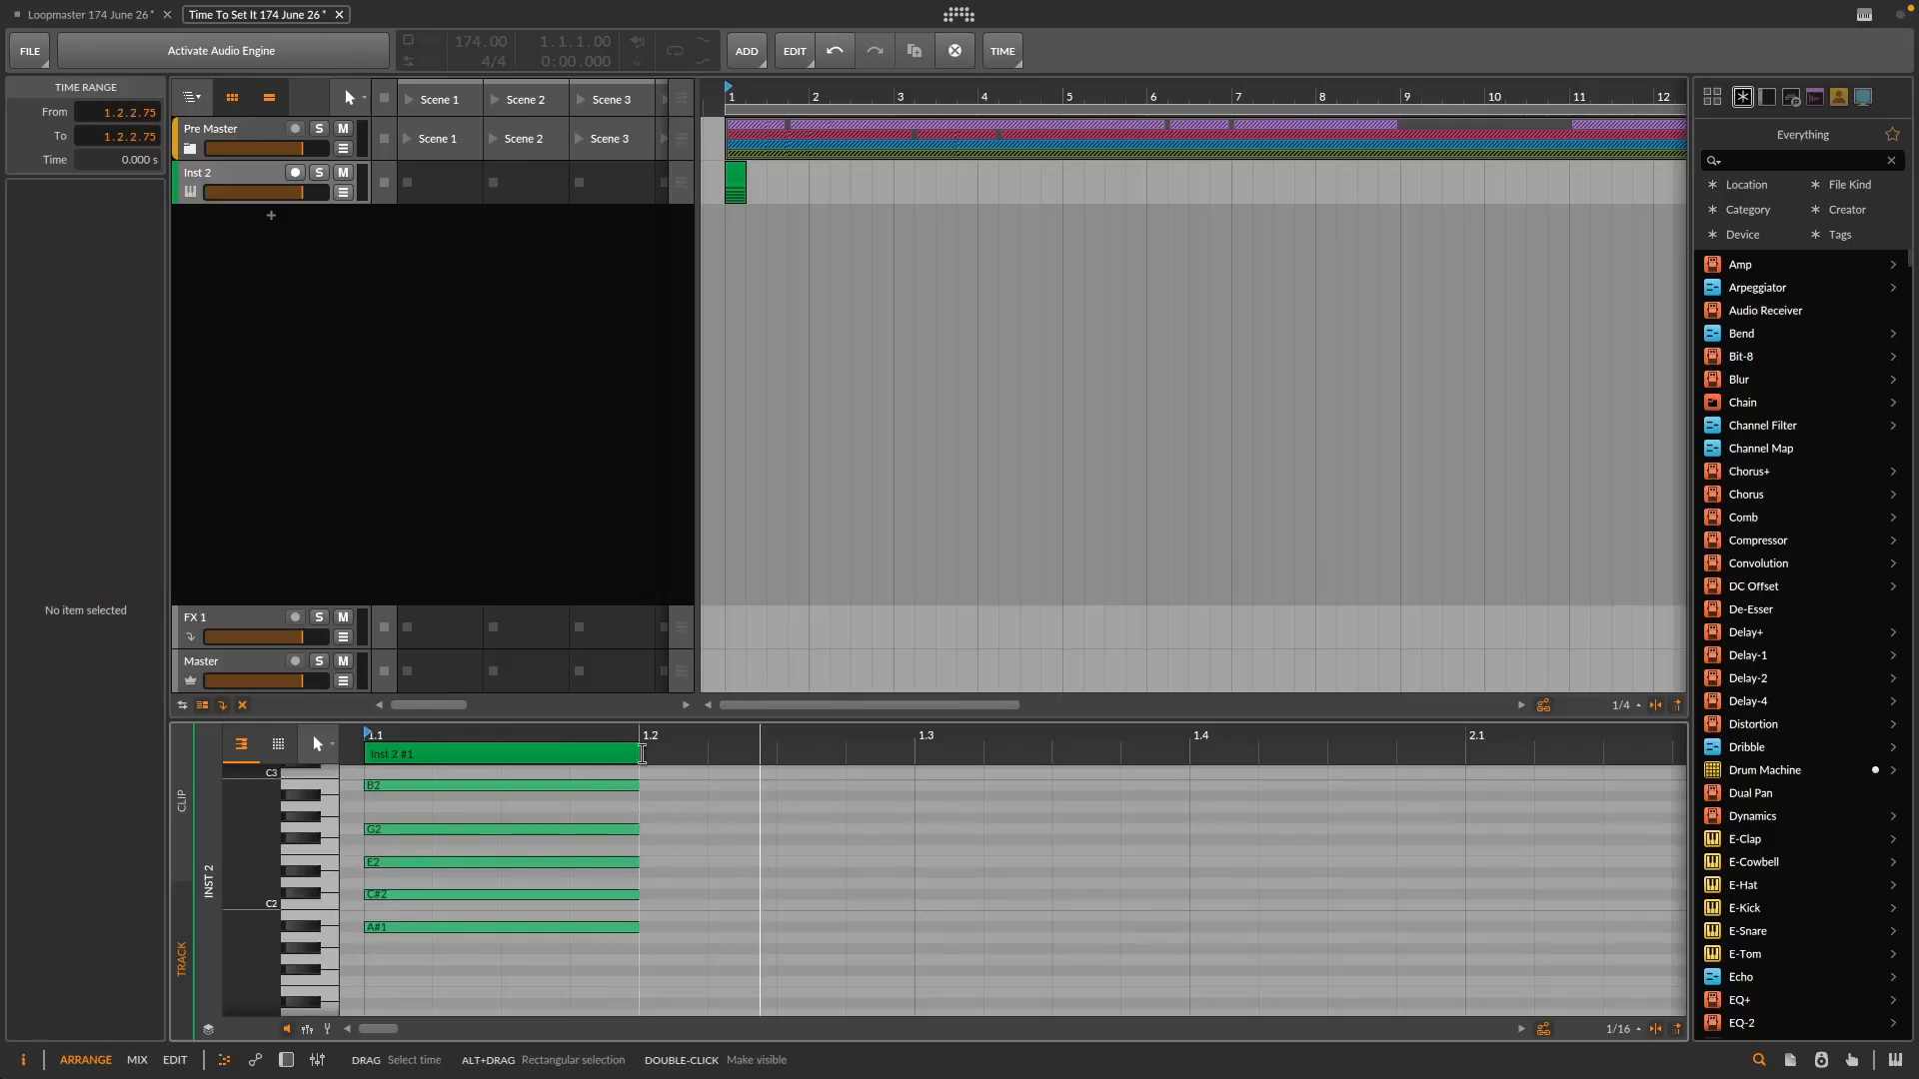
pyautogui.moveTo(641, 755); pyautogui.dragTo(1481, 815)
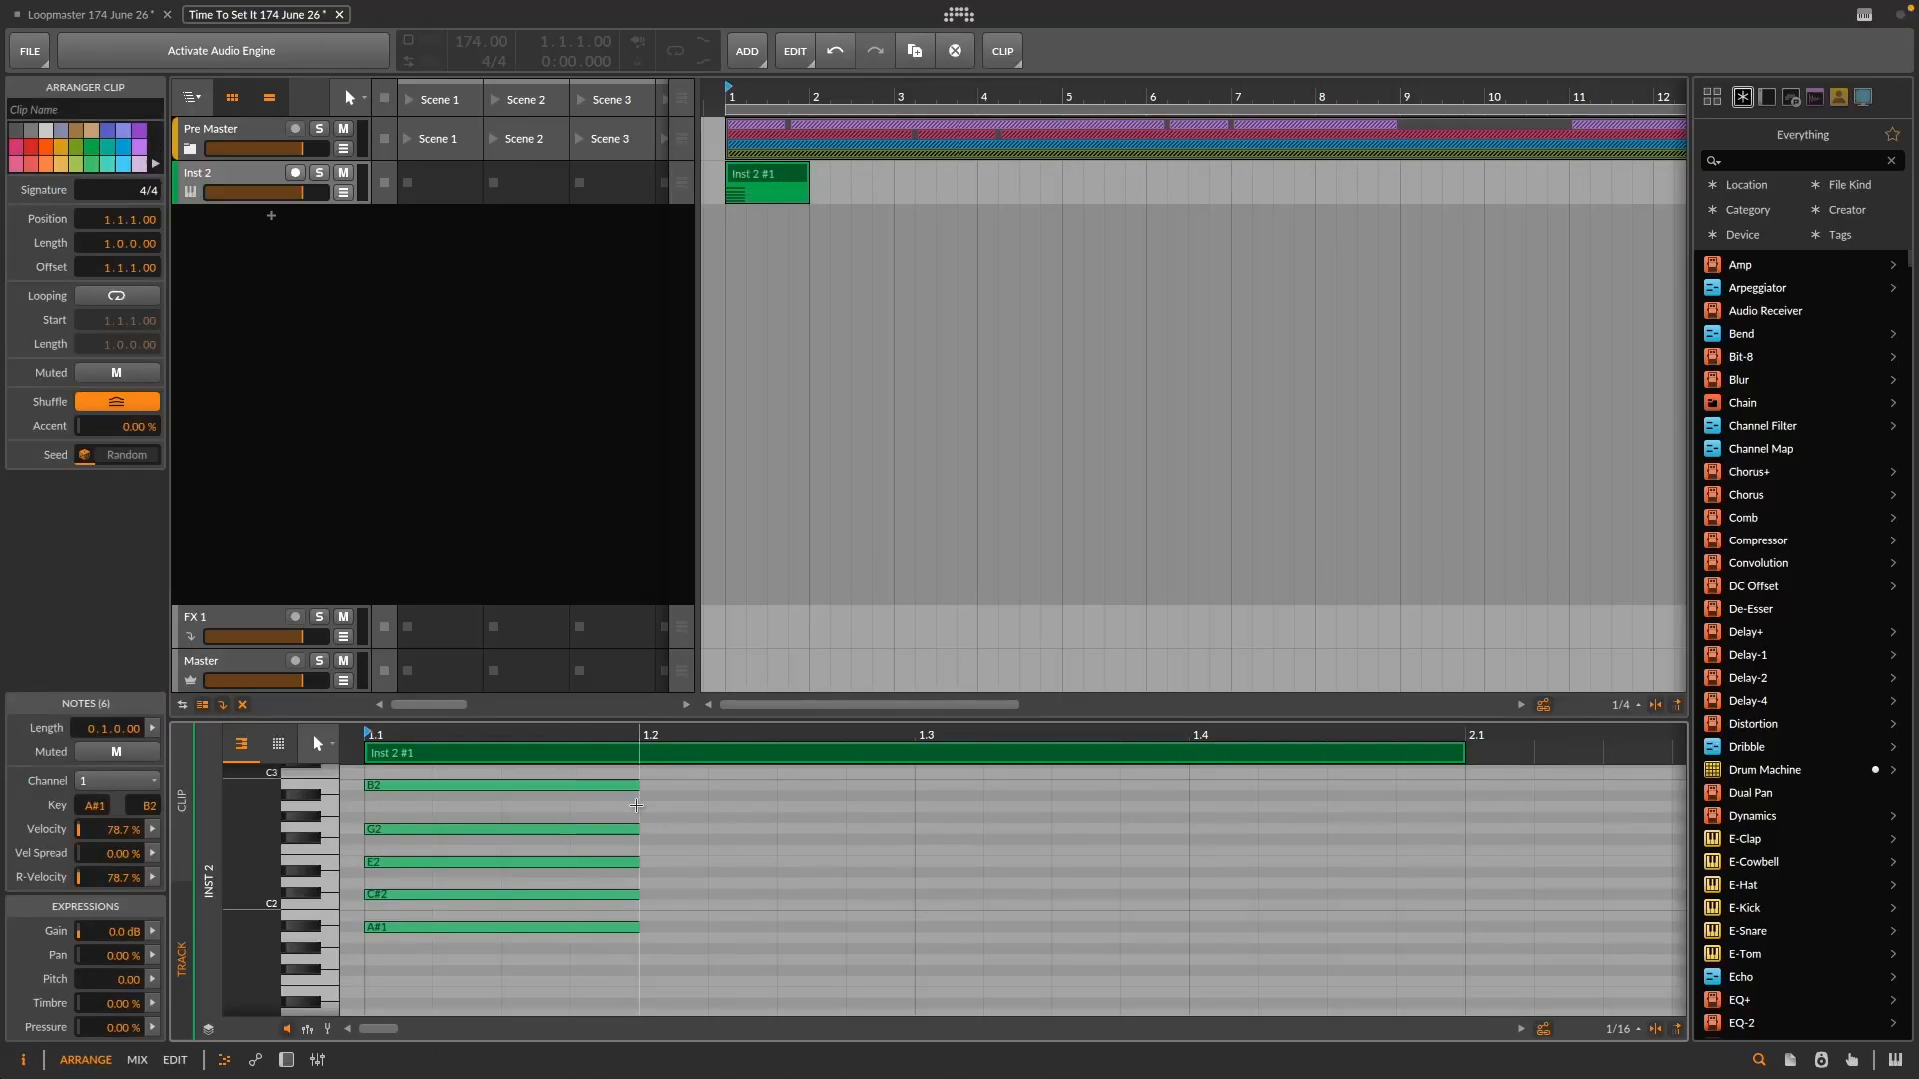
pyautogui.moveTo(634, 785); pyautogui.dragTo(1189, 785)
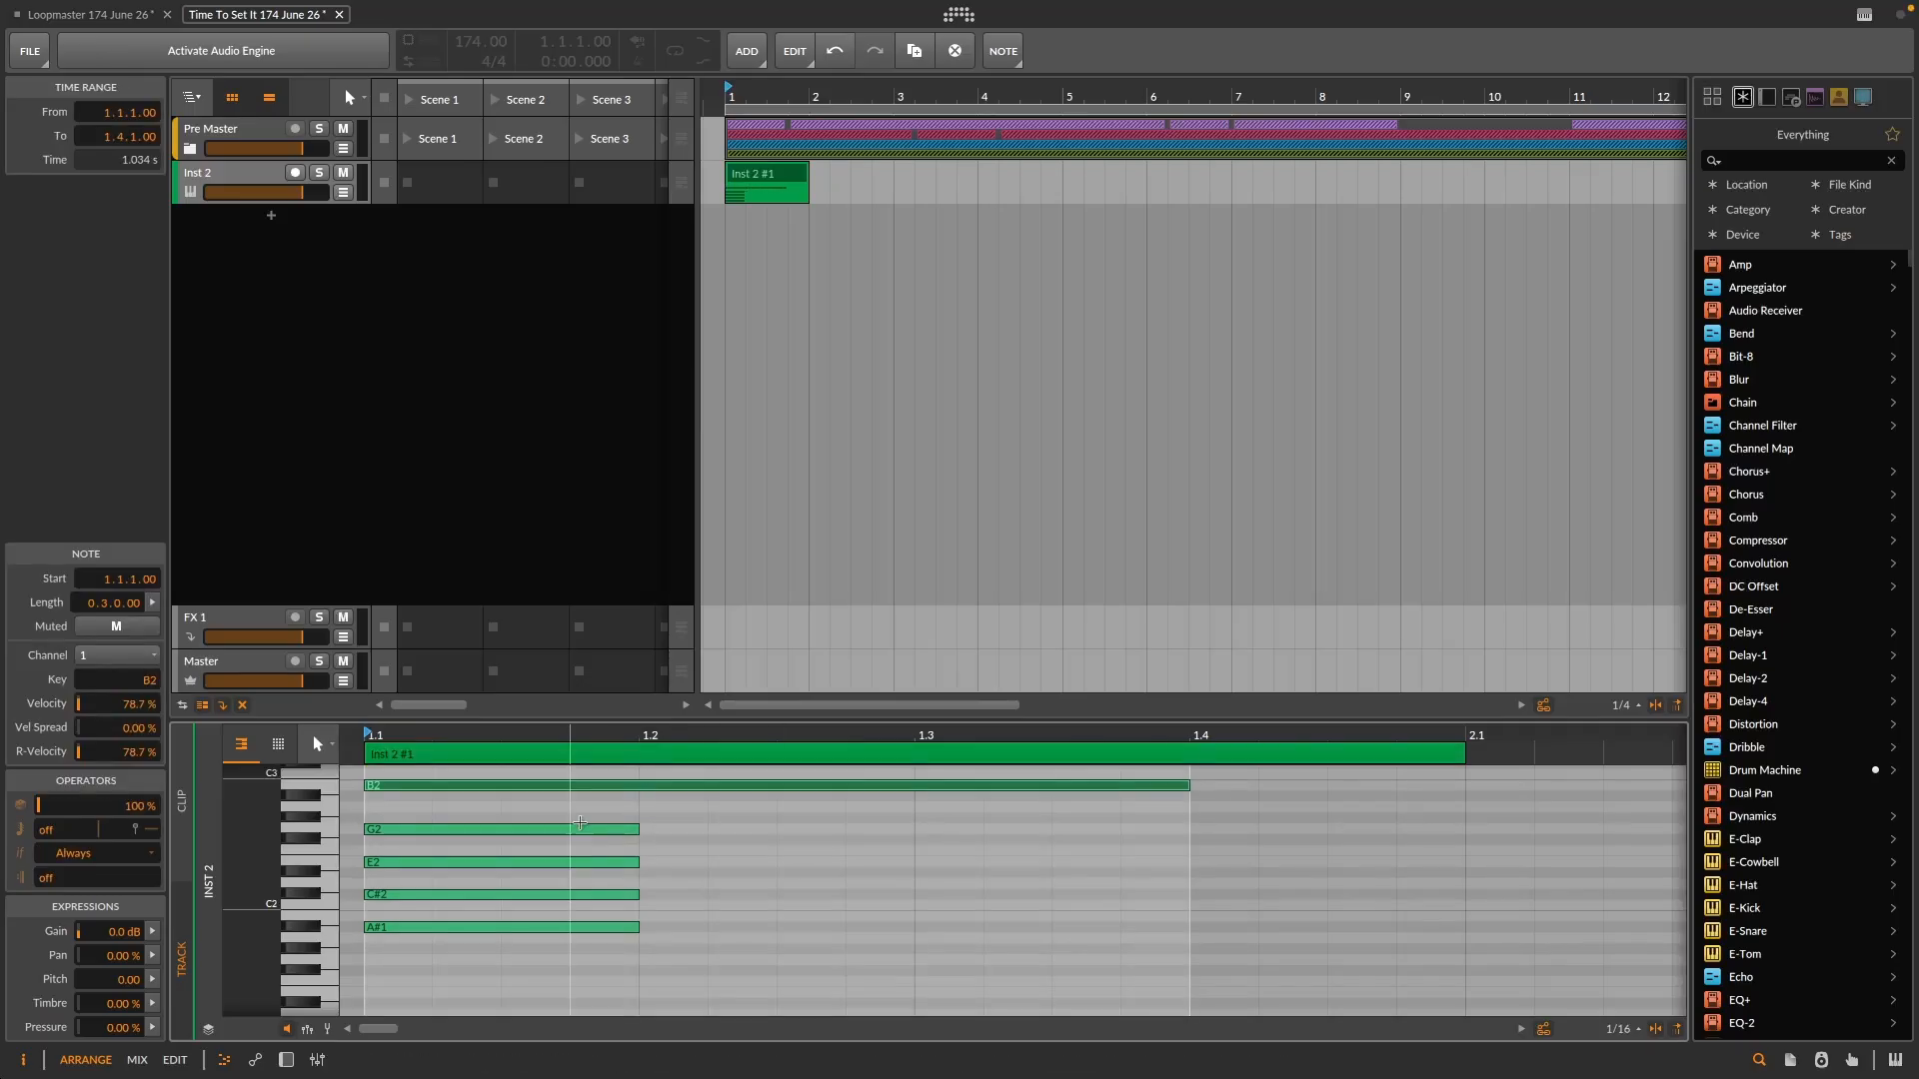
pyautogui.moveTo(636, 825); pyautogui.dragTo(984, 829)
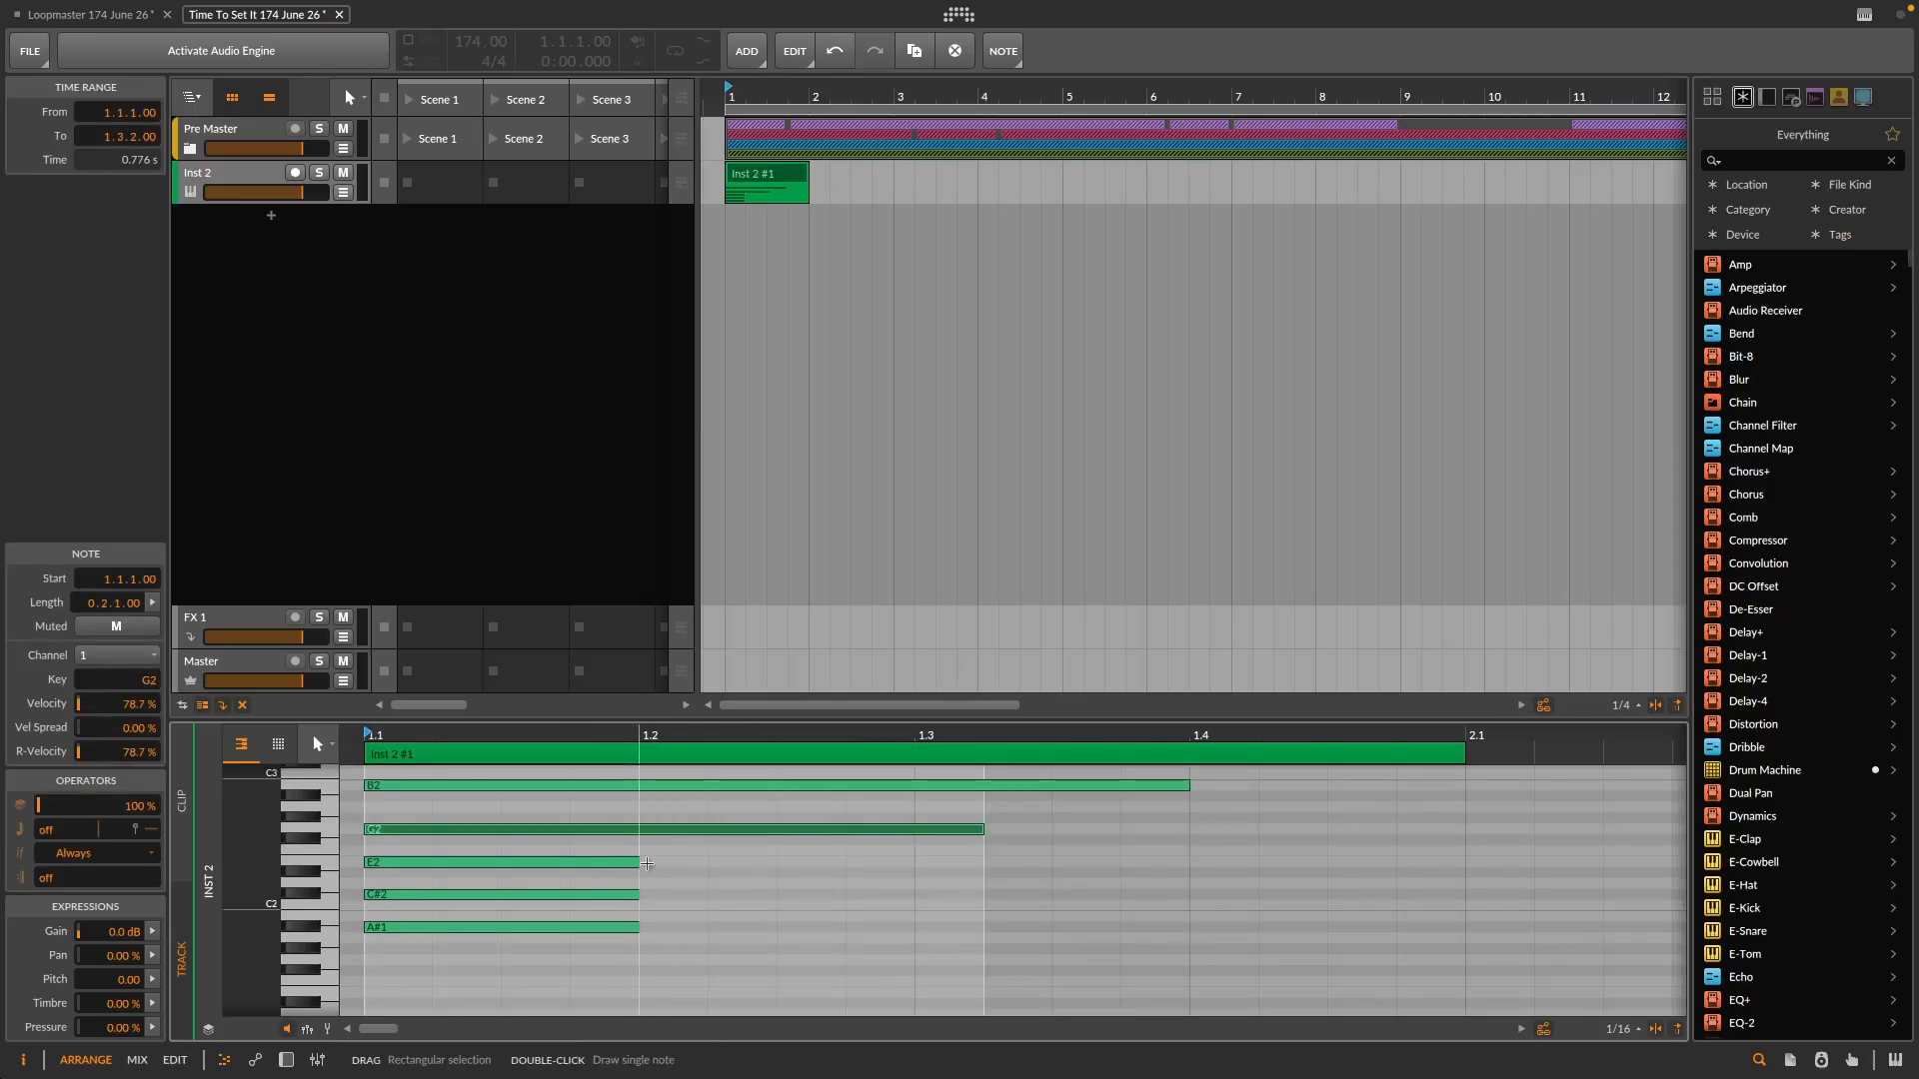
pyautogui.moveTo(637, 861); pyautogui.dragTo(1294, 861)
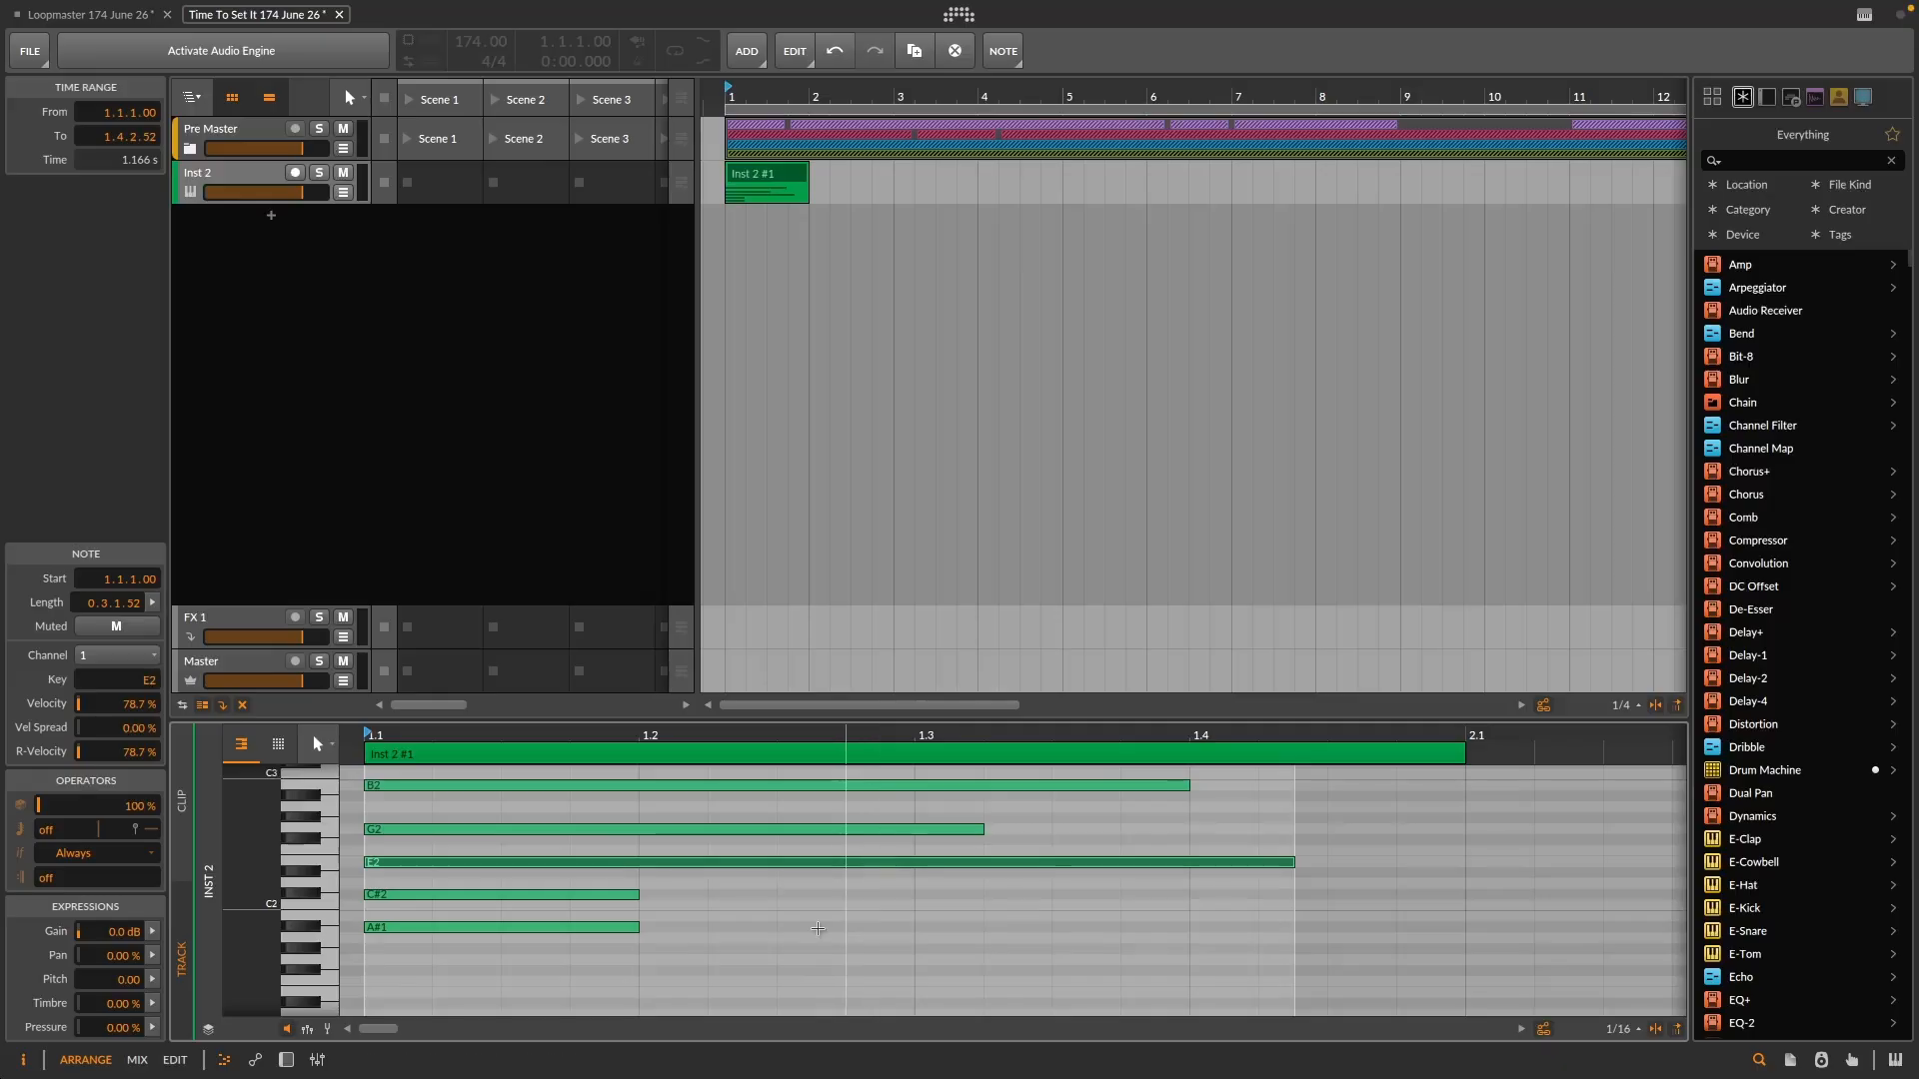
pyautogui.moveTo(636, 894); pyautogui.dragTo(1396, 894)
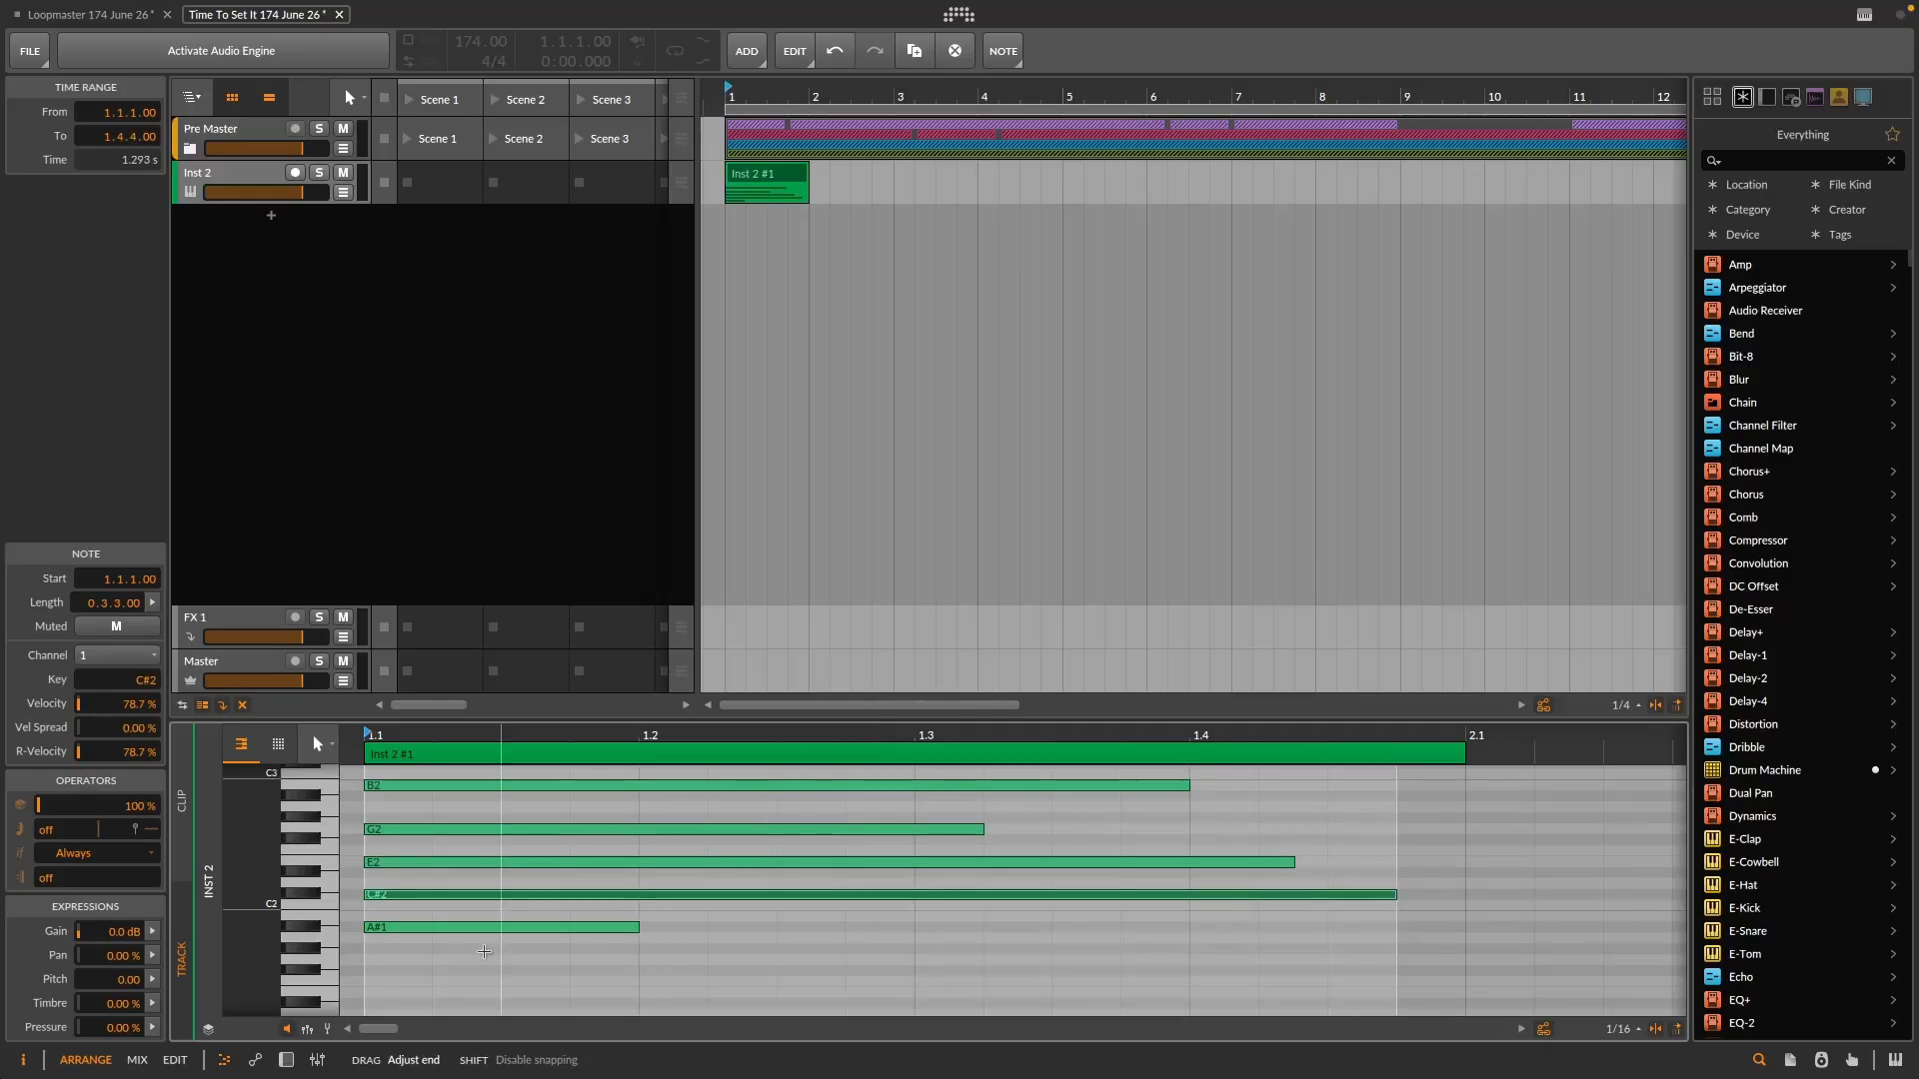
pyautogui.moveTo(631, 928); pyautogui.dragTo(1445, 975)
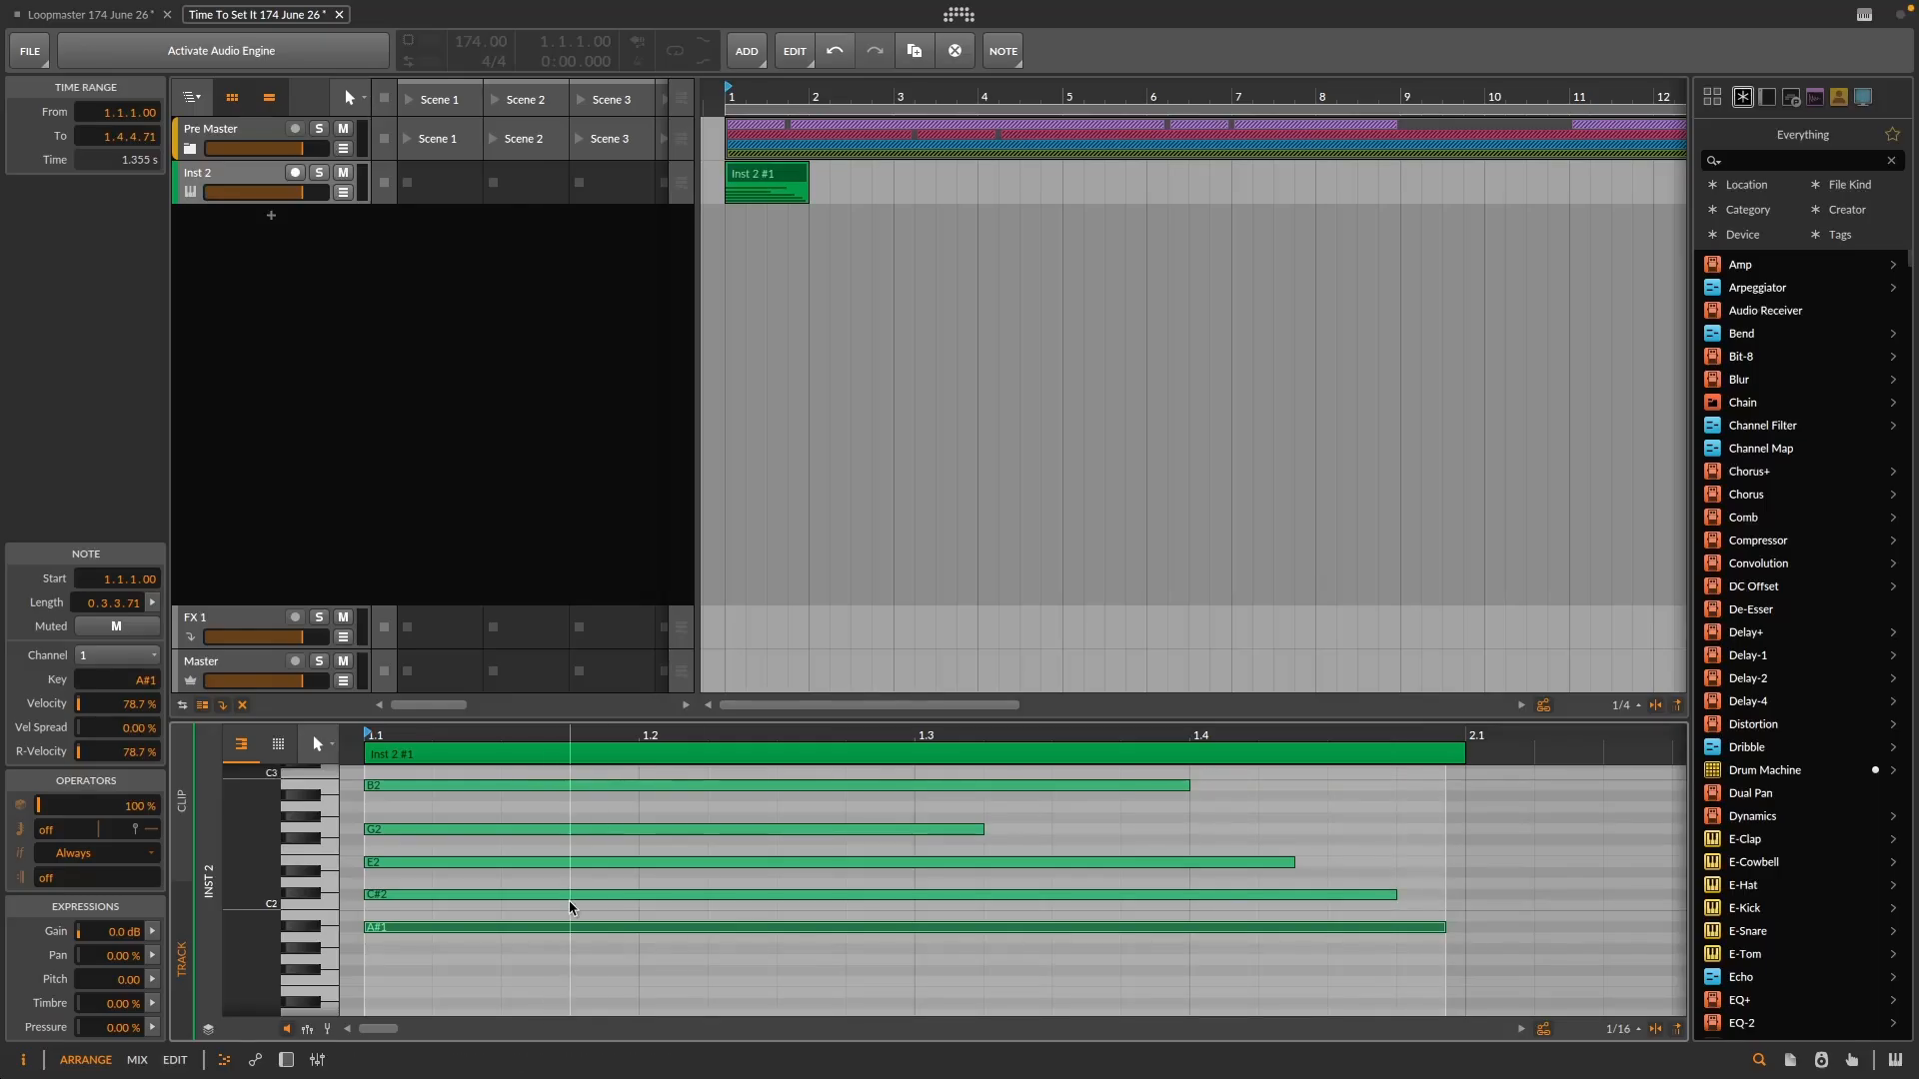
# - Select all five staggered notes and extend them together from the shortest note, G2, to the clip end at 2.1.1
pyautogui.scroll(1, 641, 879)
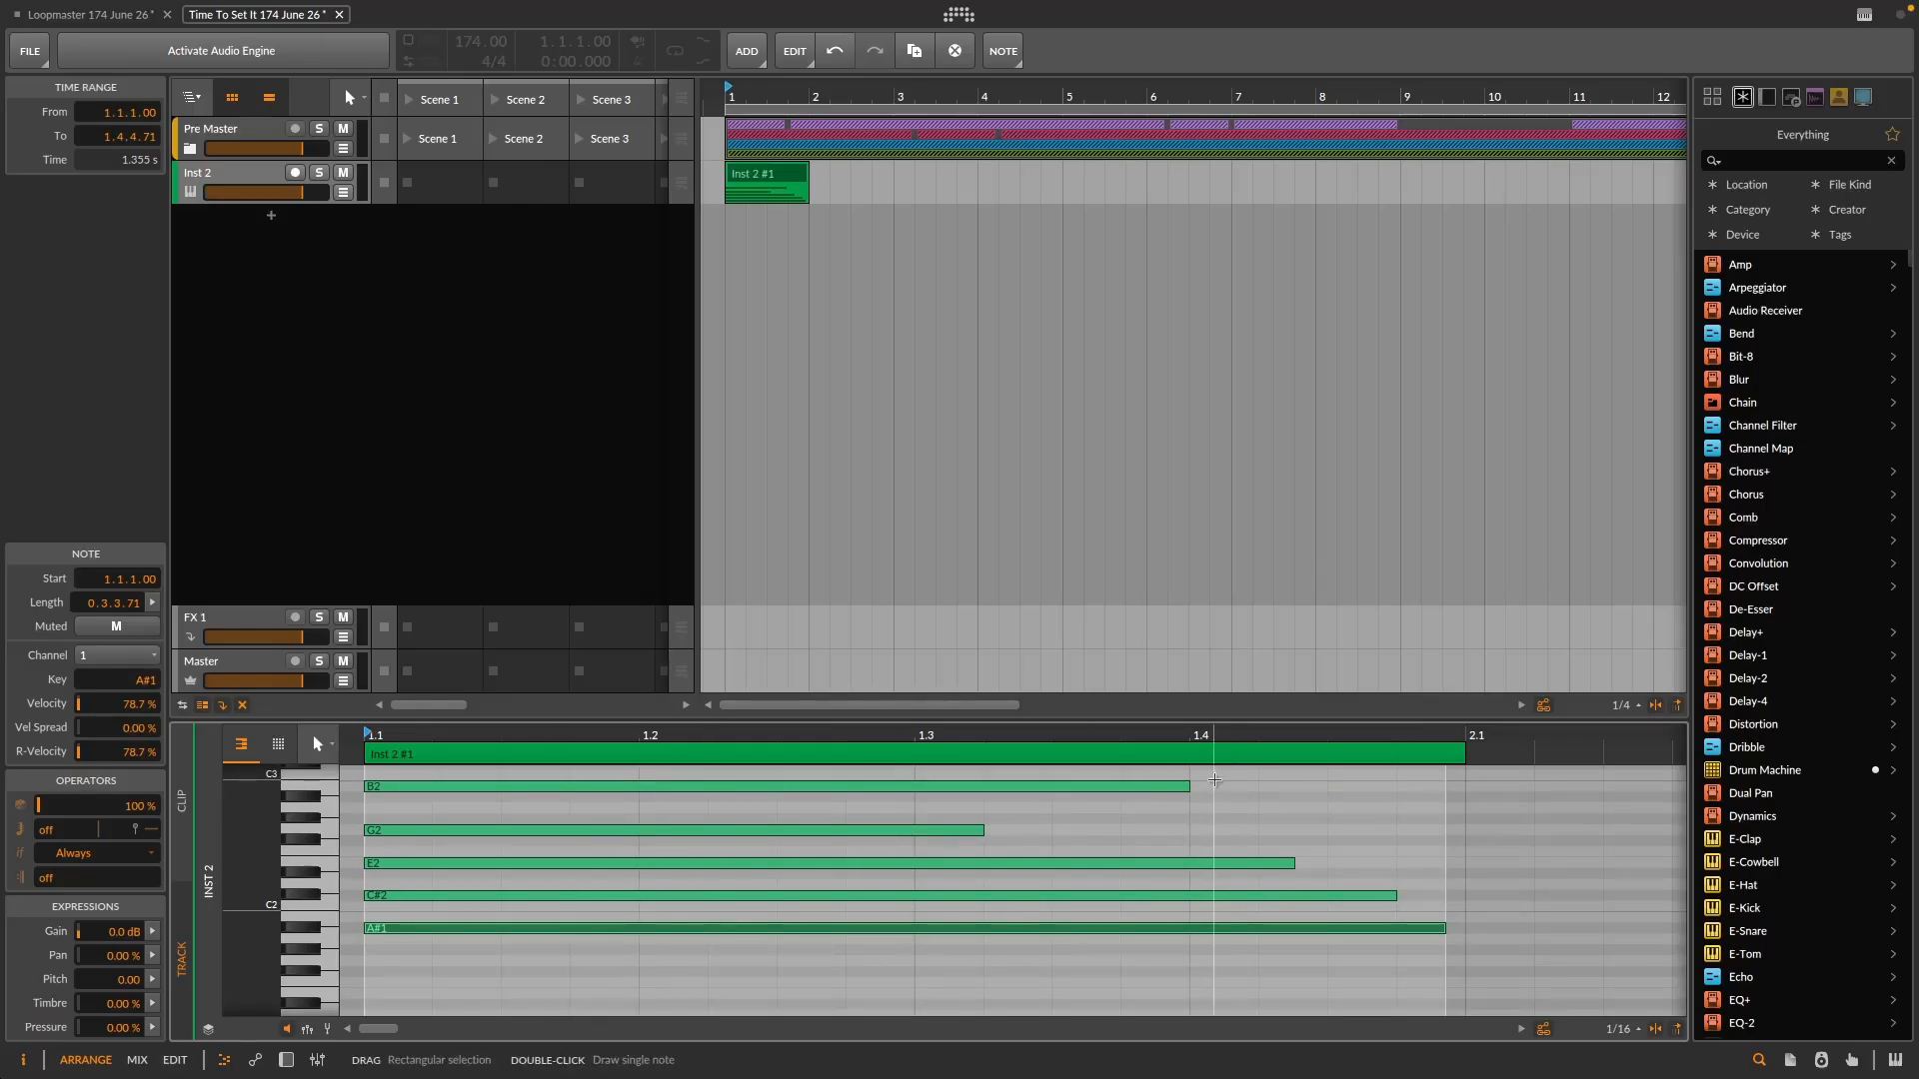
pyautogui.moveTo(1220, 772); pyautogui.dragTo(813, 954)
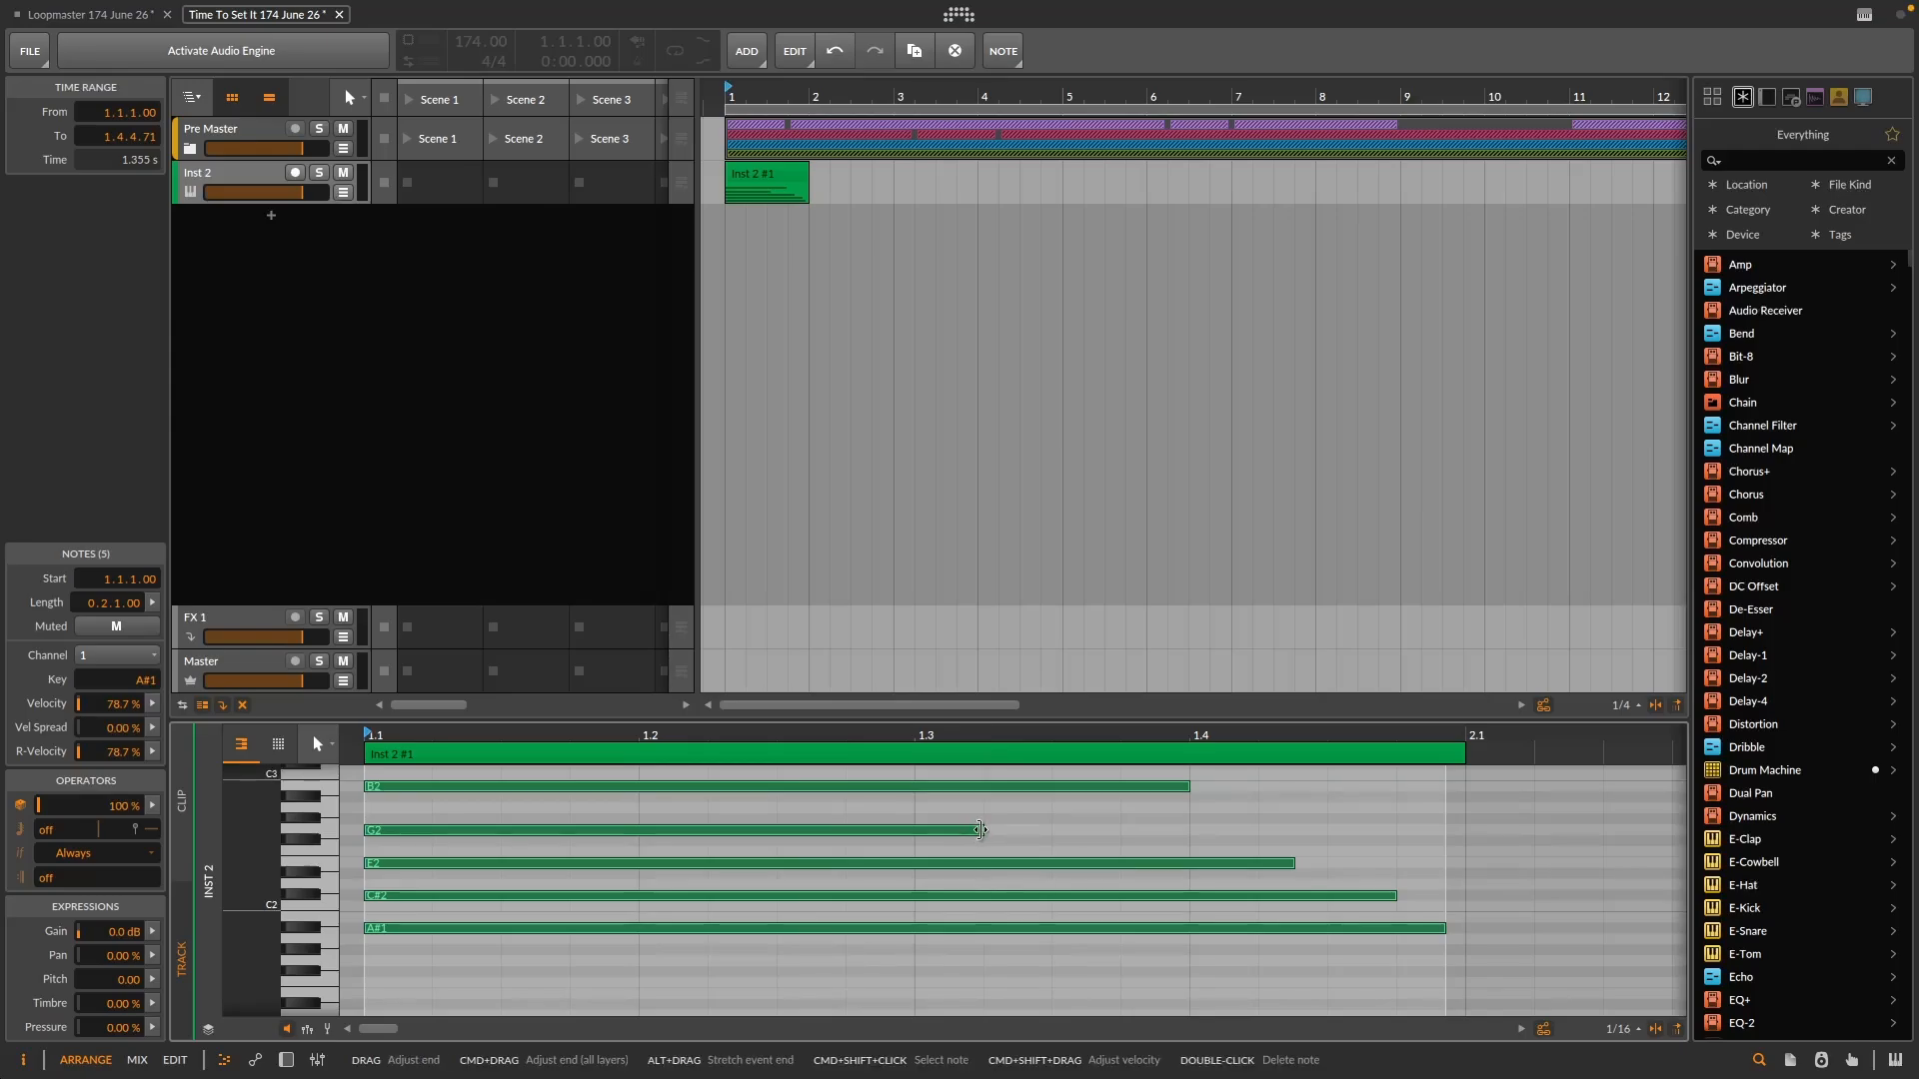
pyautogui.moveTo(979, 829); pyautogui.dragTo(1467, 831)
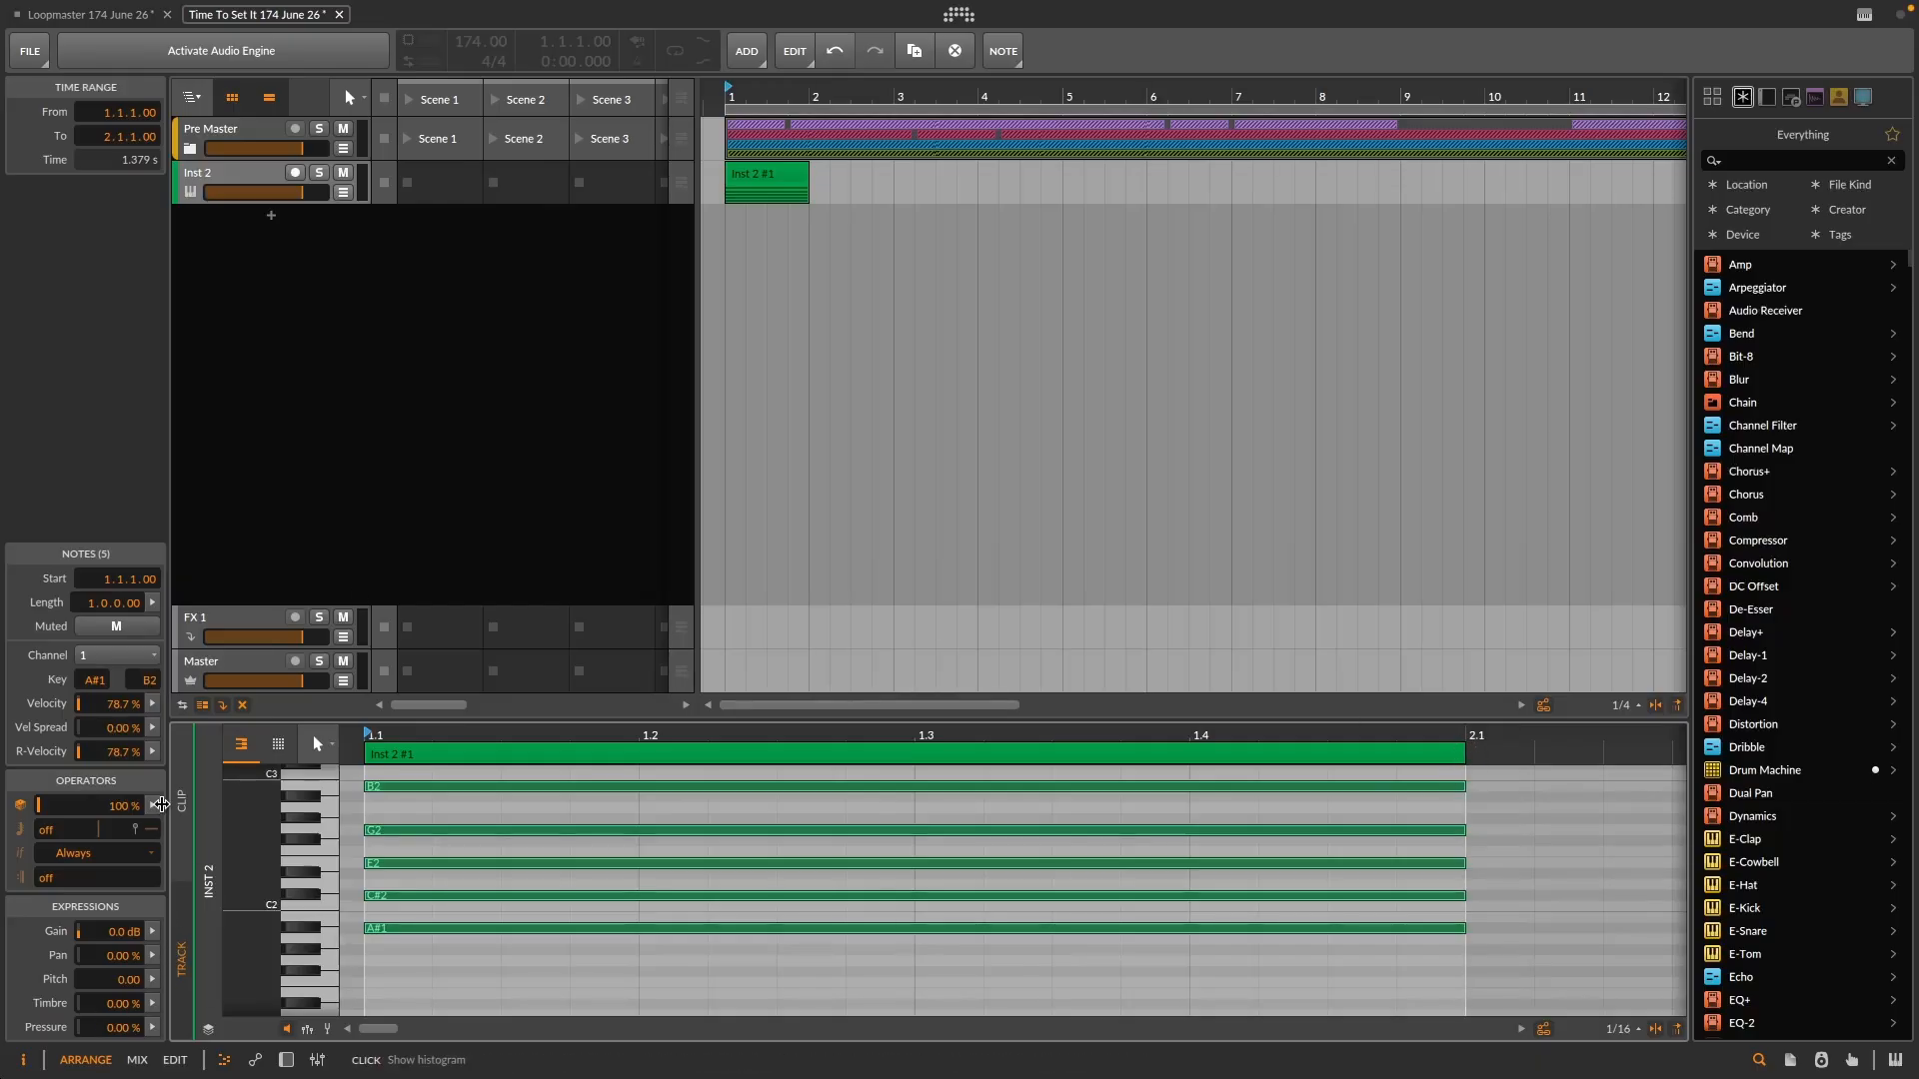
# - Try shortening all five selected notes together in the clip timeline, and return to the track timeline
pyautogui.click(182, 802)
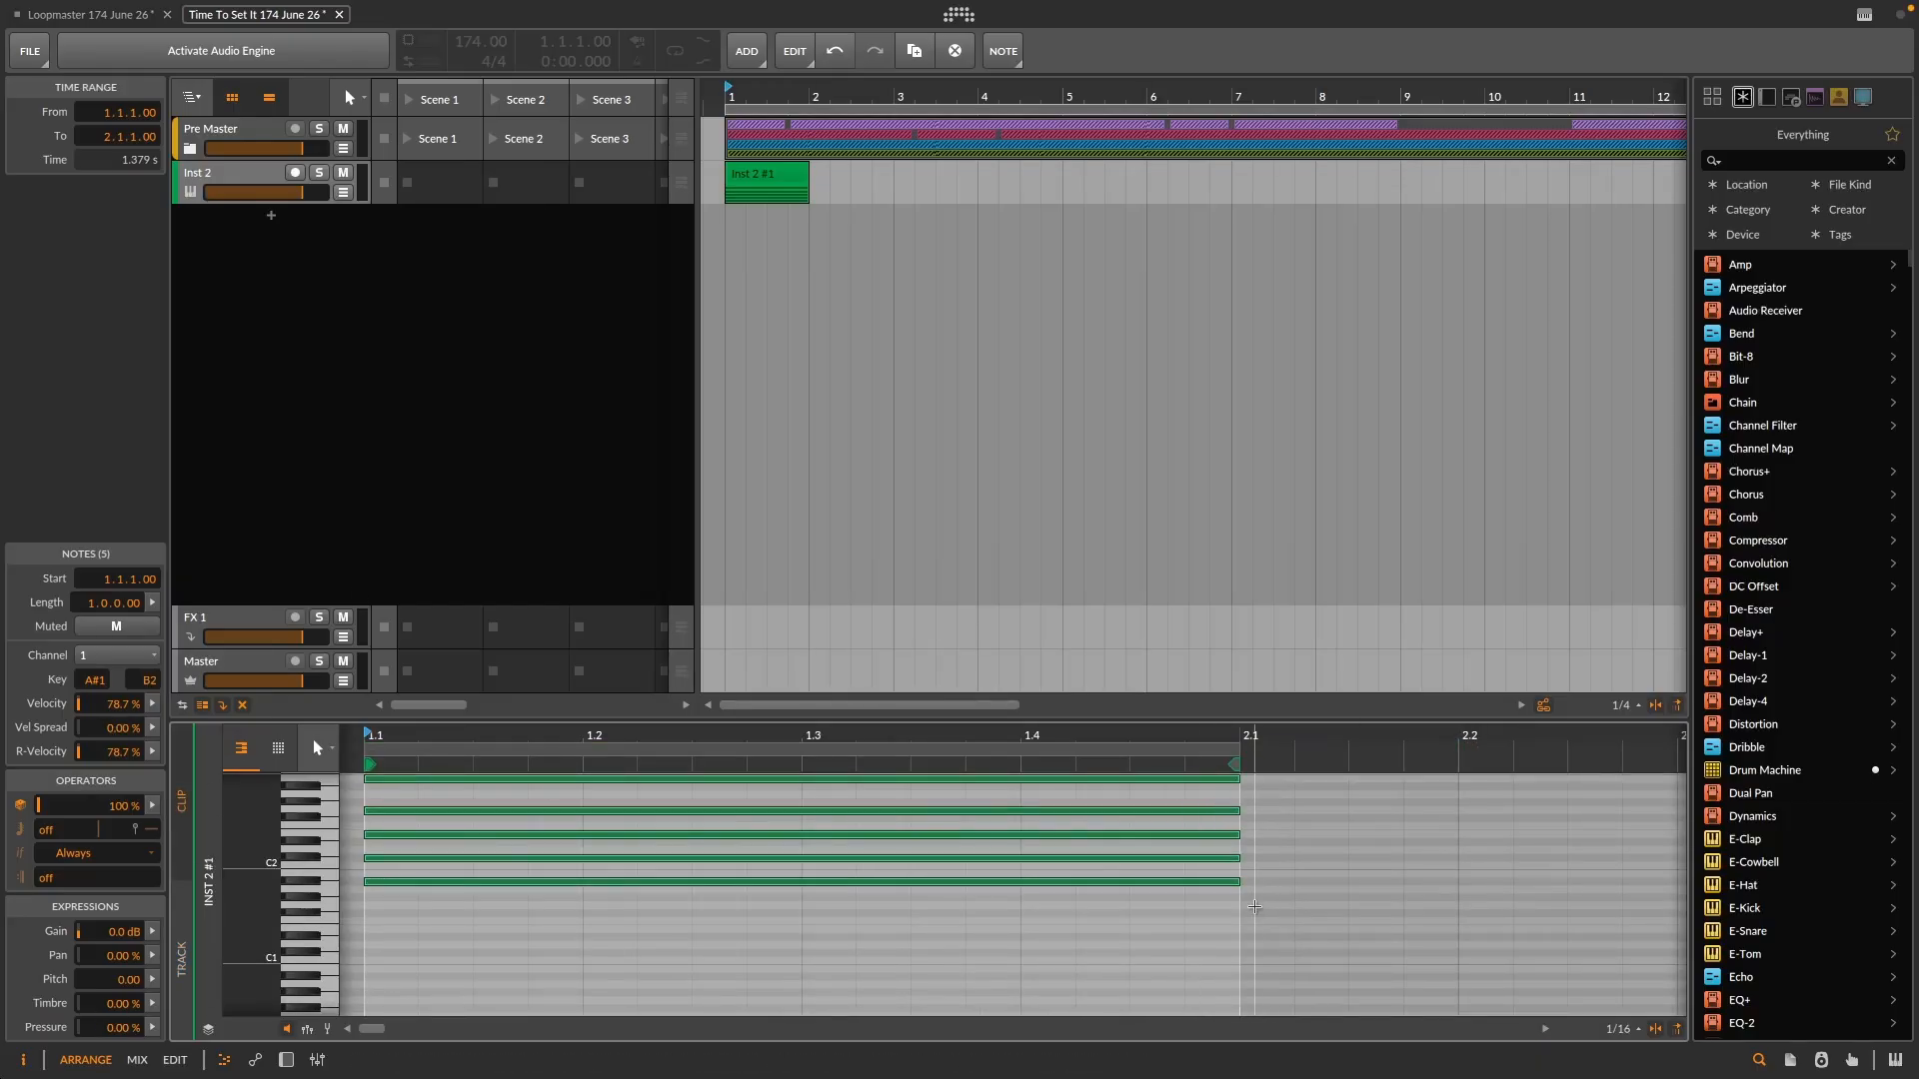
pyautogui.moveTo(1234, 882); pyautogui.dragTo(1136, 921)
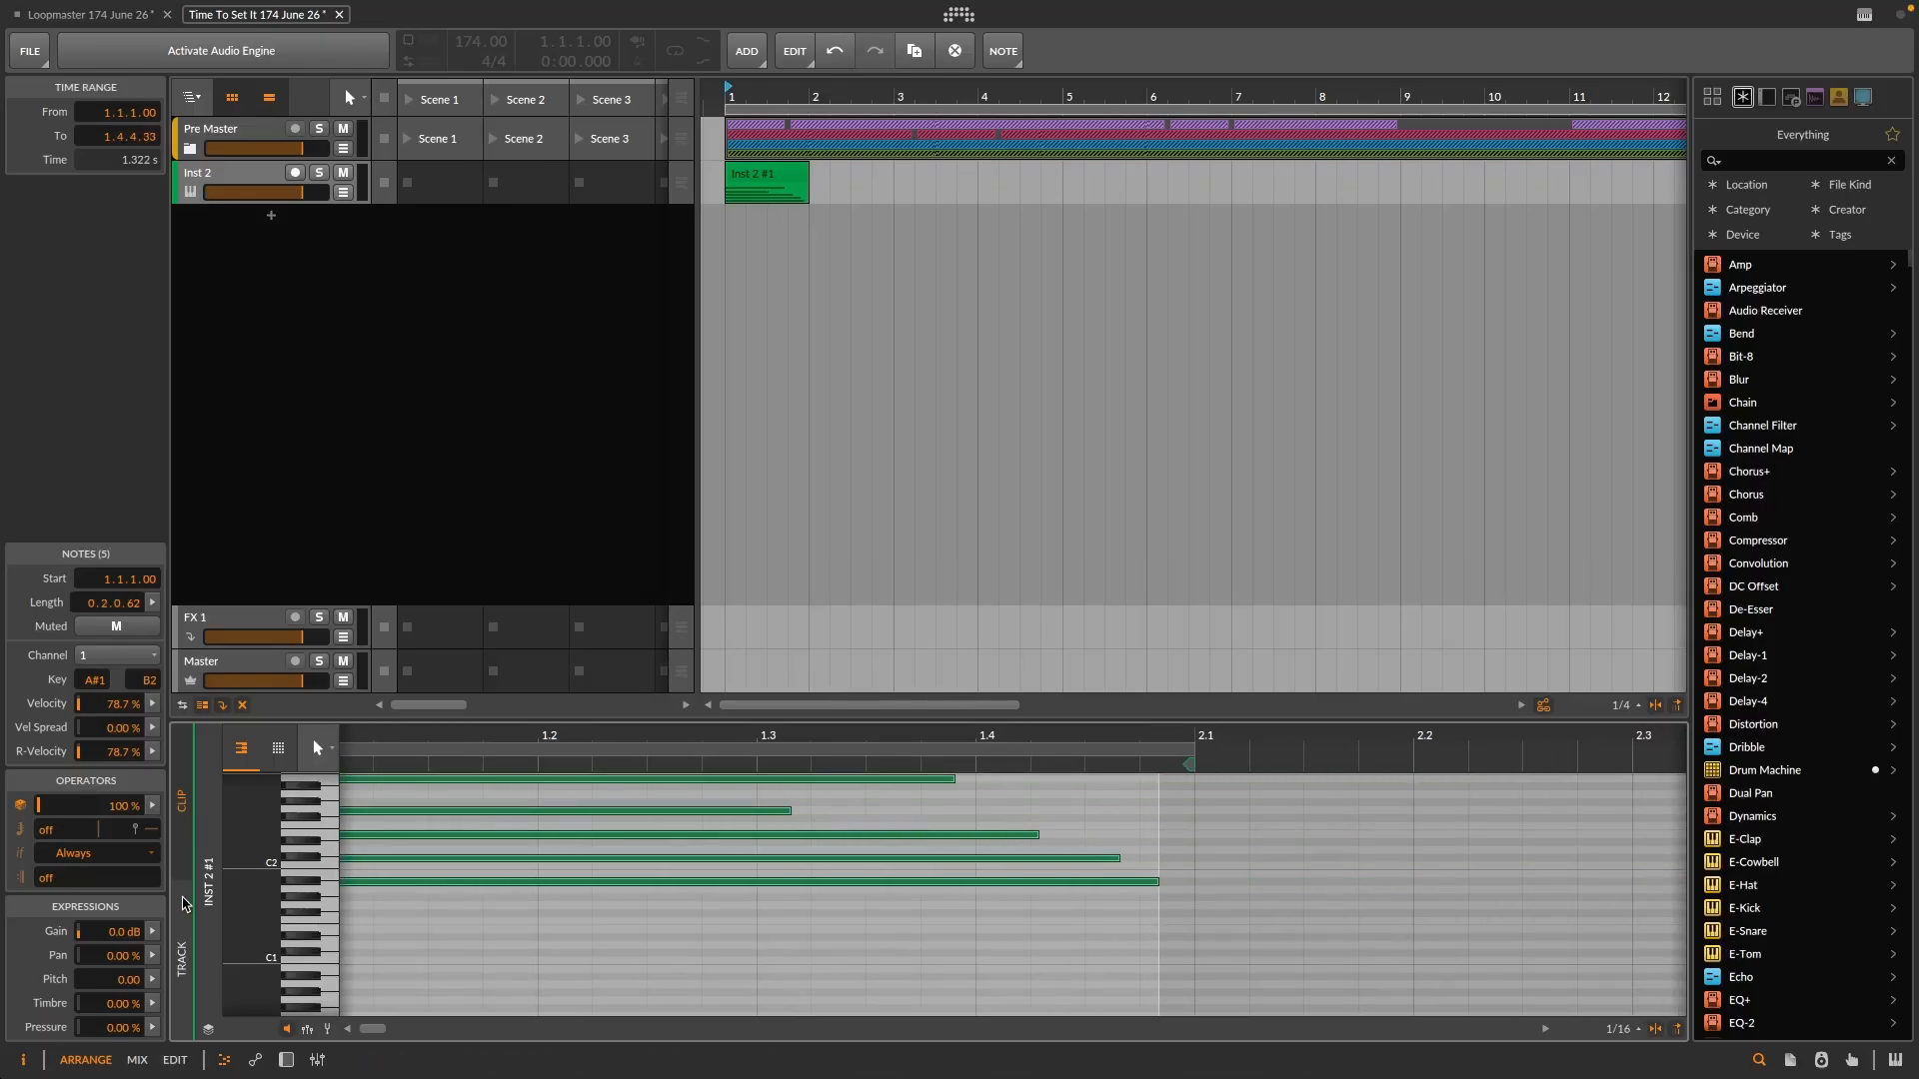
pyautogui.click(183, 904)
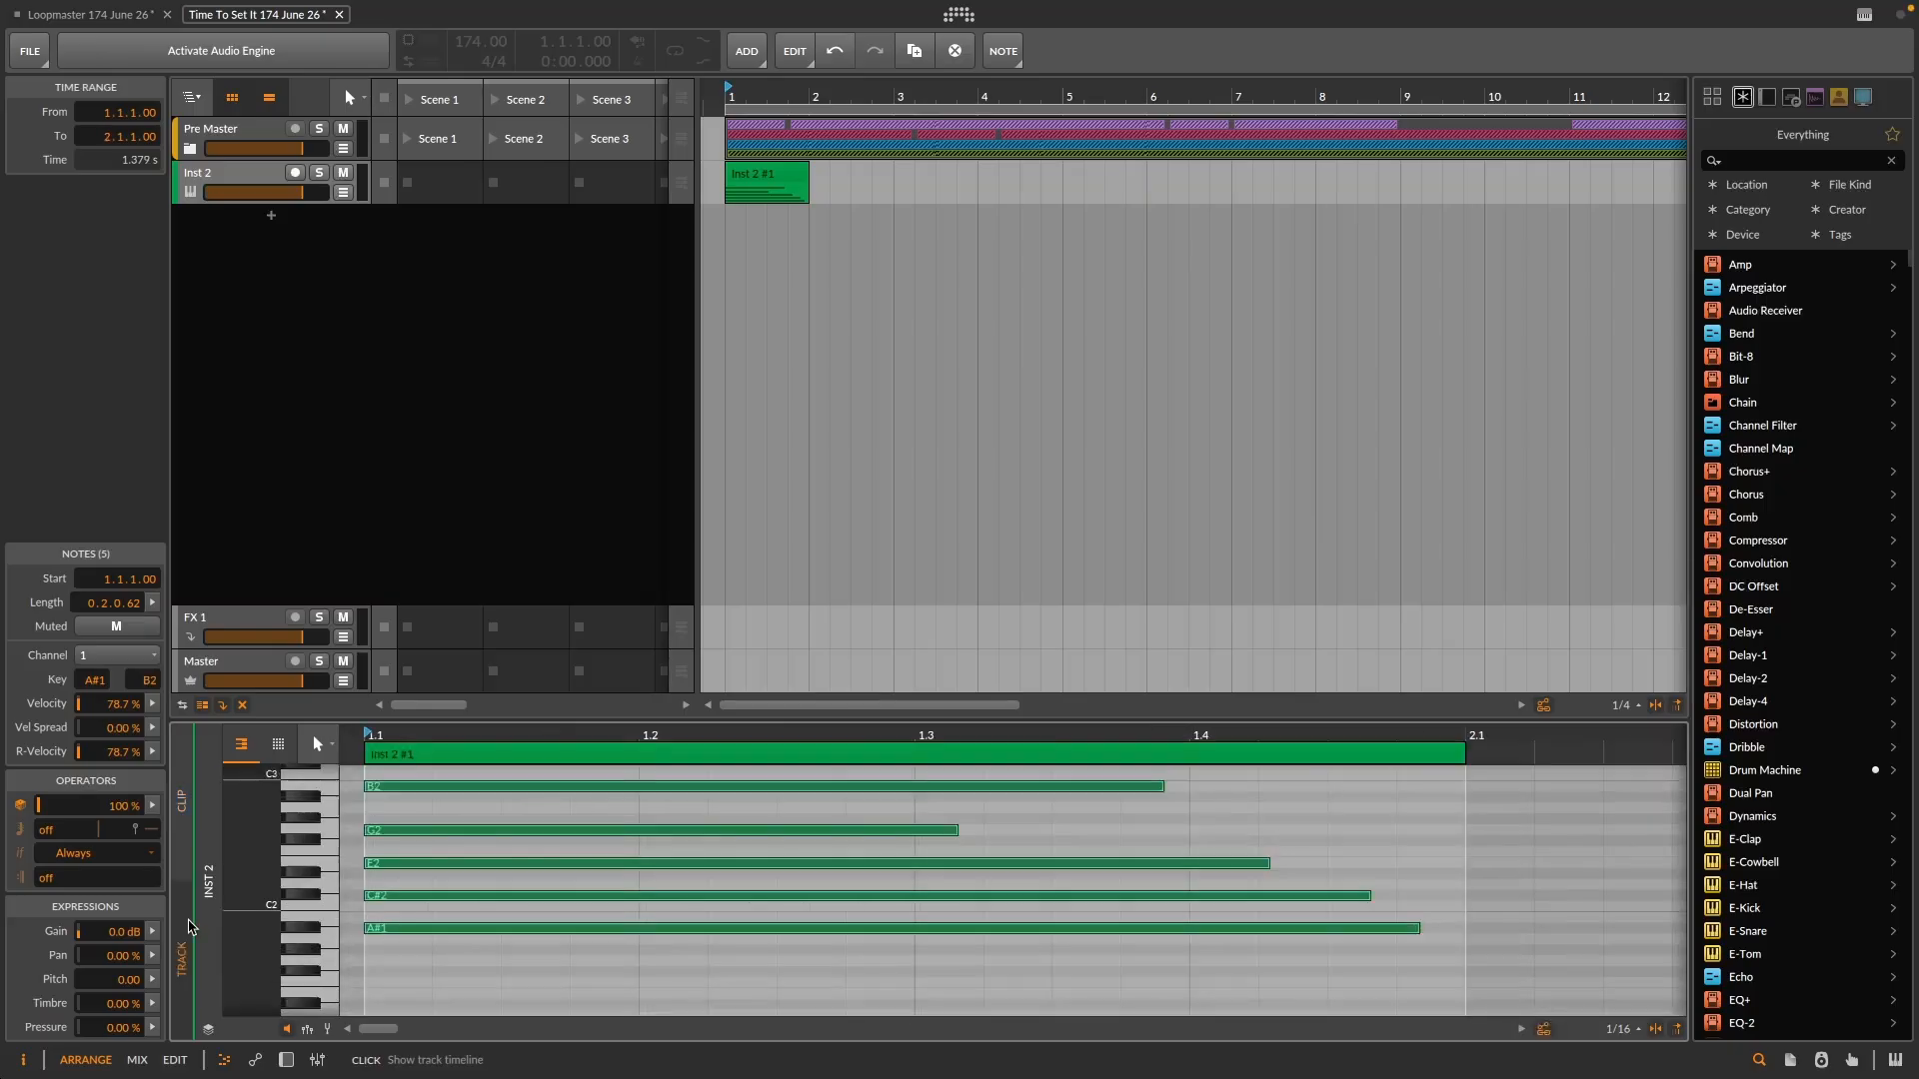
# - Select all five notes and extend them by the A#1 note's end so they all finish at 2.1.1
pyautogui.click(1414, 936)
pyautogui.moveTo(1359, 977); pyautogui.dragTo(370, 764)
pyautogui.moveTo(1419, 932); pyautogui.dragTo(1794, 902)
# - Extend the clip to two bars and draw a four-note chord from 2.1.1 with G1, E1 and two lower notes
pyautogui.moveTo(750, 737); pyautogui.dragTo(878, 705)
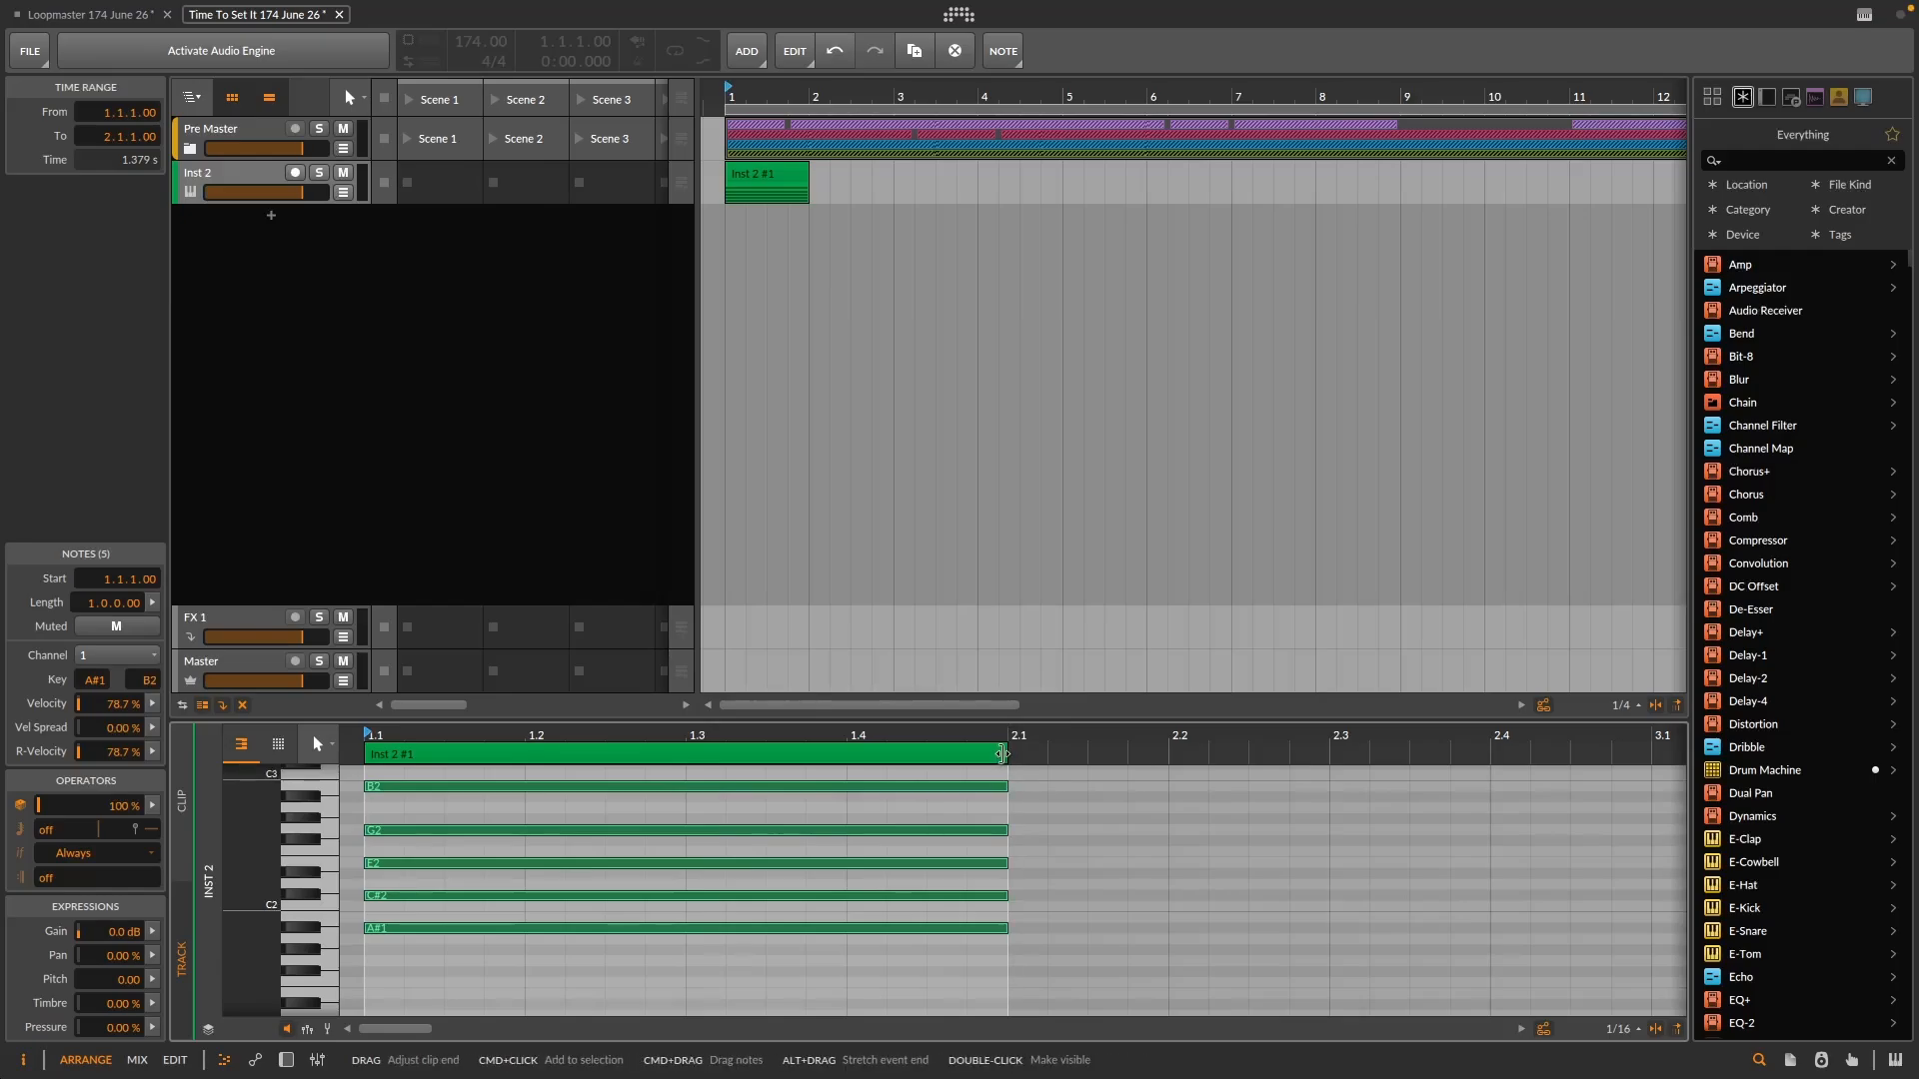
pyautogui.moveTo(1007, 757); pyautogui.dragTo(1651, 794)
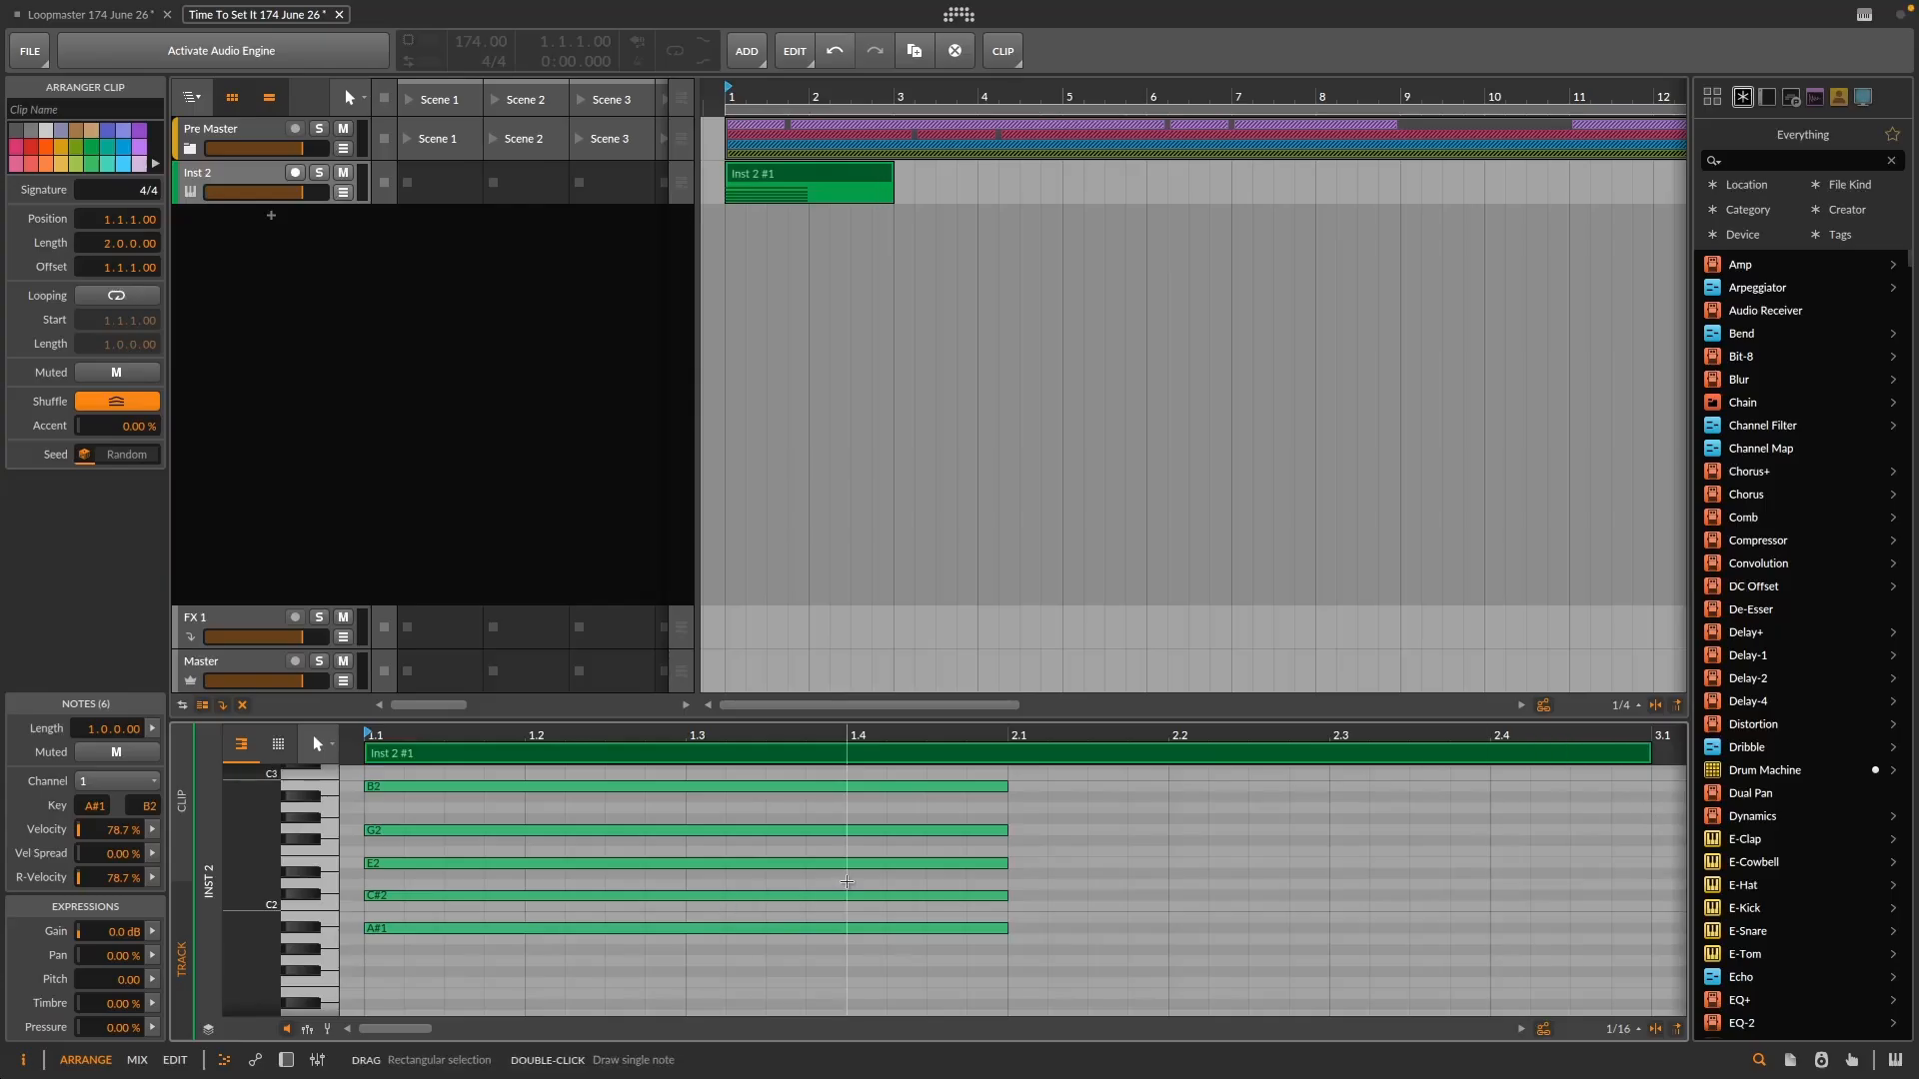
pyautogui.scroll(-2, 949, 972)
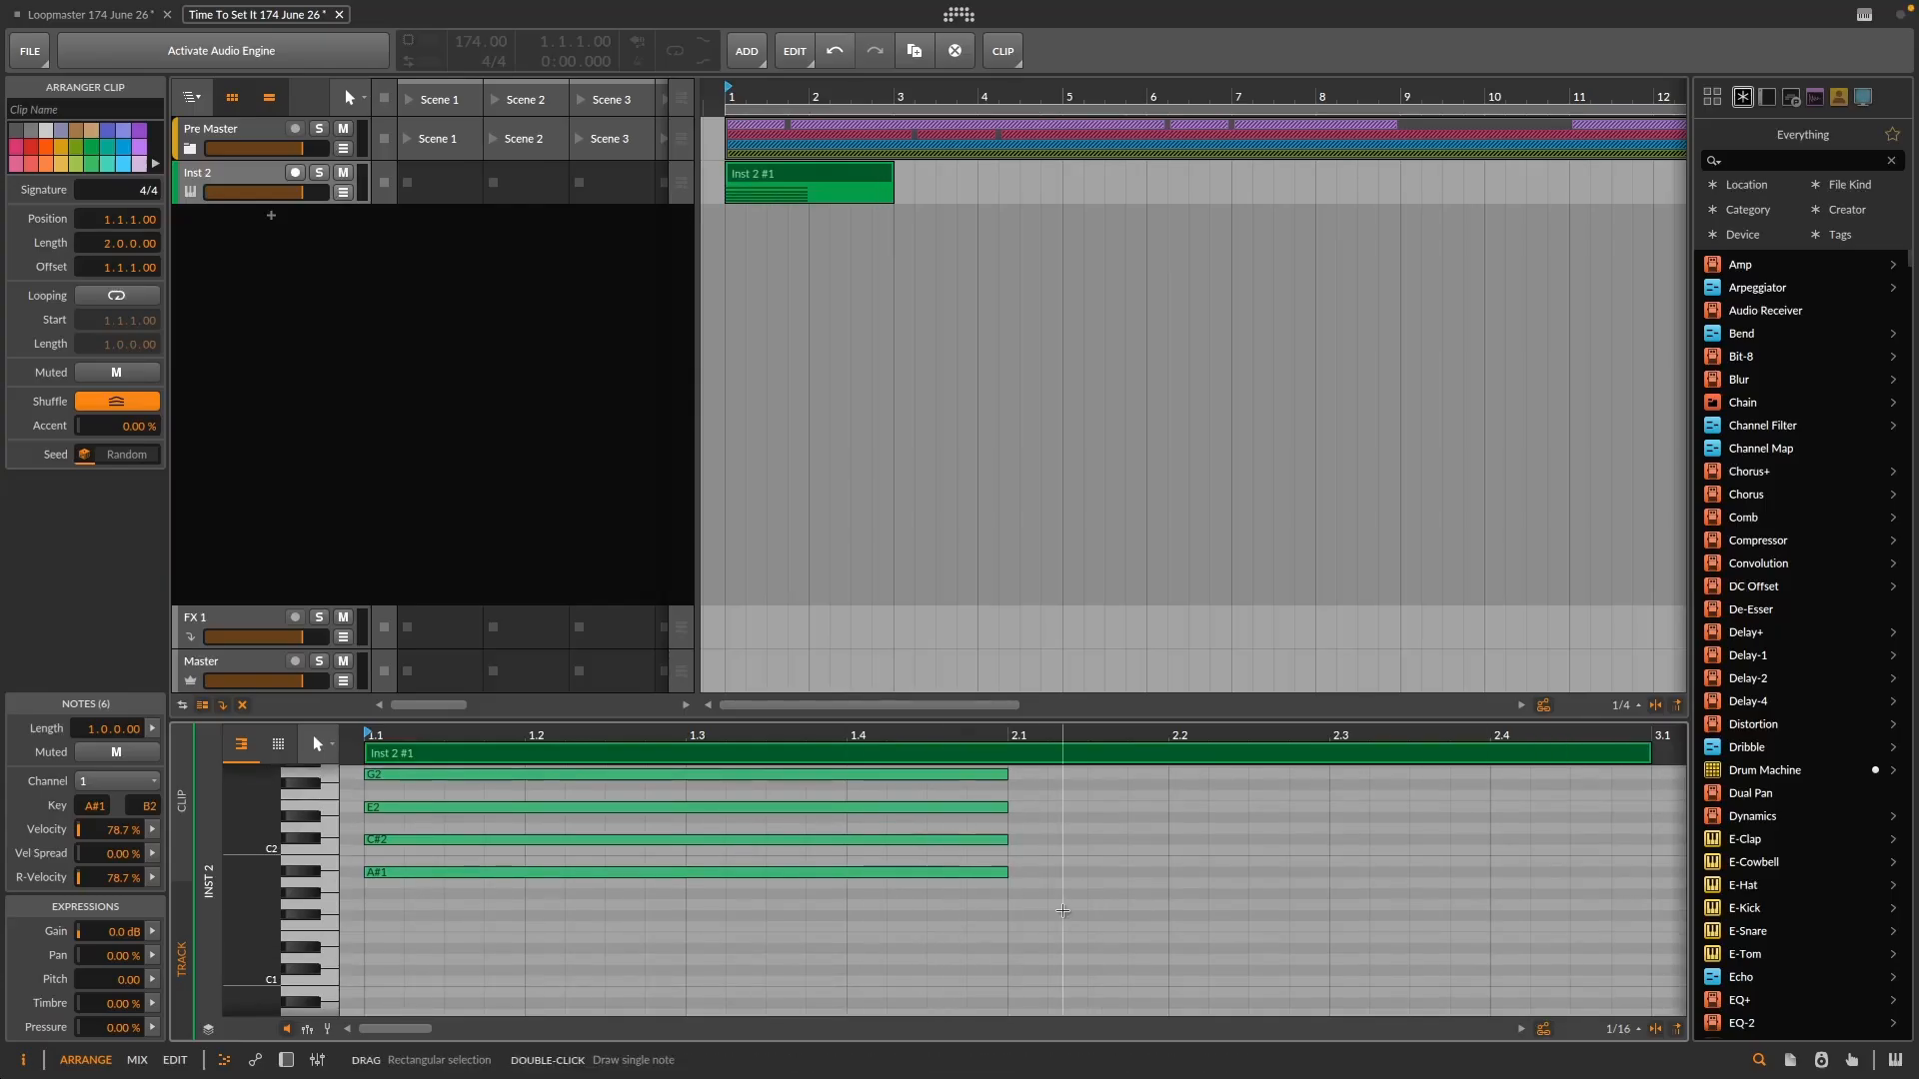
pyautogui.doubleClick(1012, 905)
pyautogui.doubleClick(1032, 939)
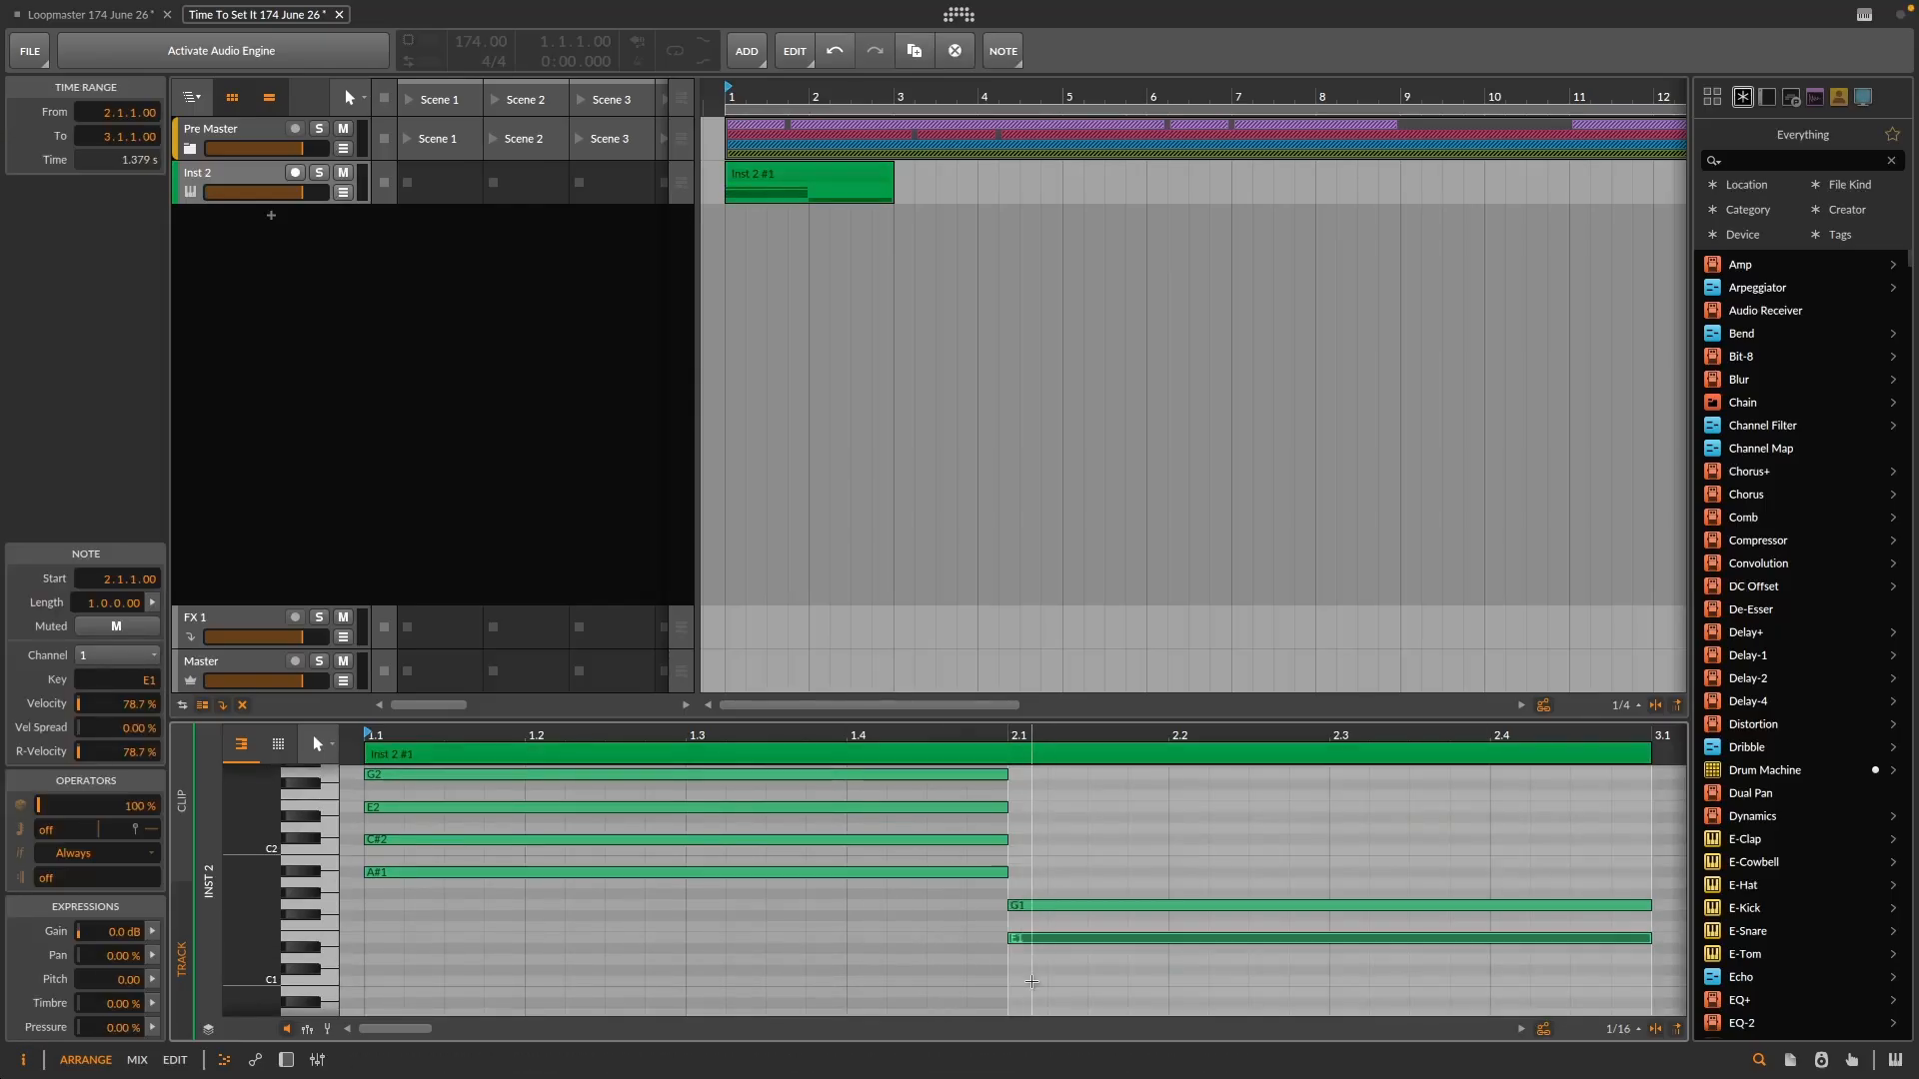
pyautogui.doubleClick(1034, 972)
pyautogui.doubleClick(1034, 1003)
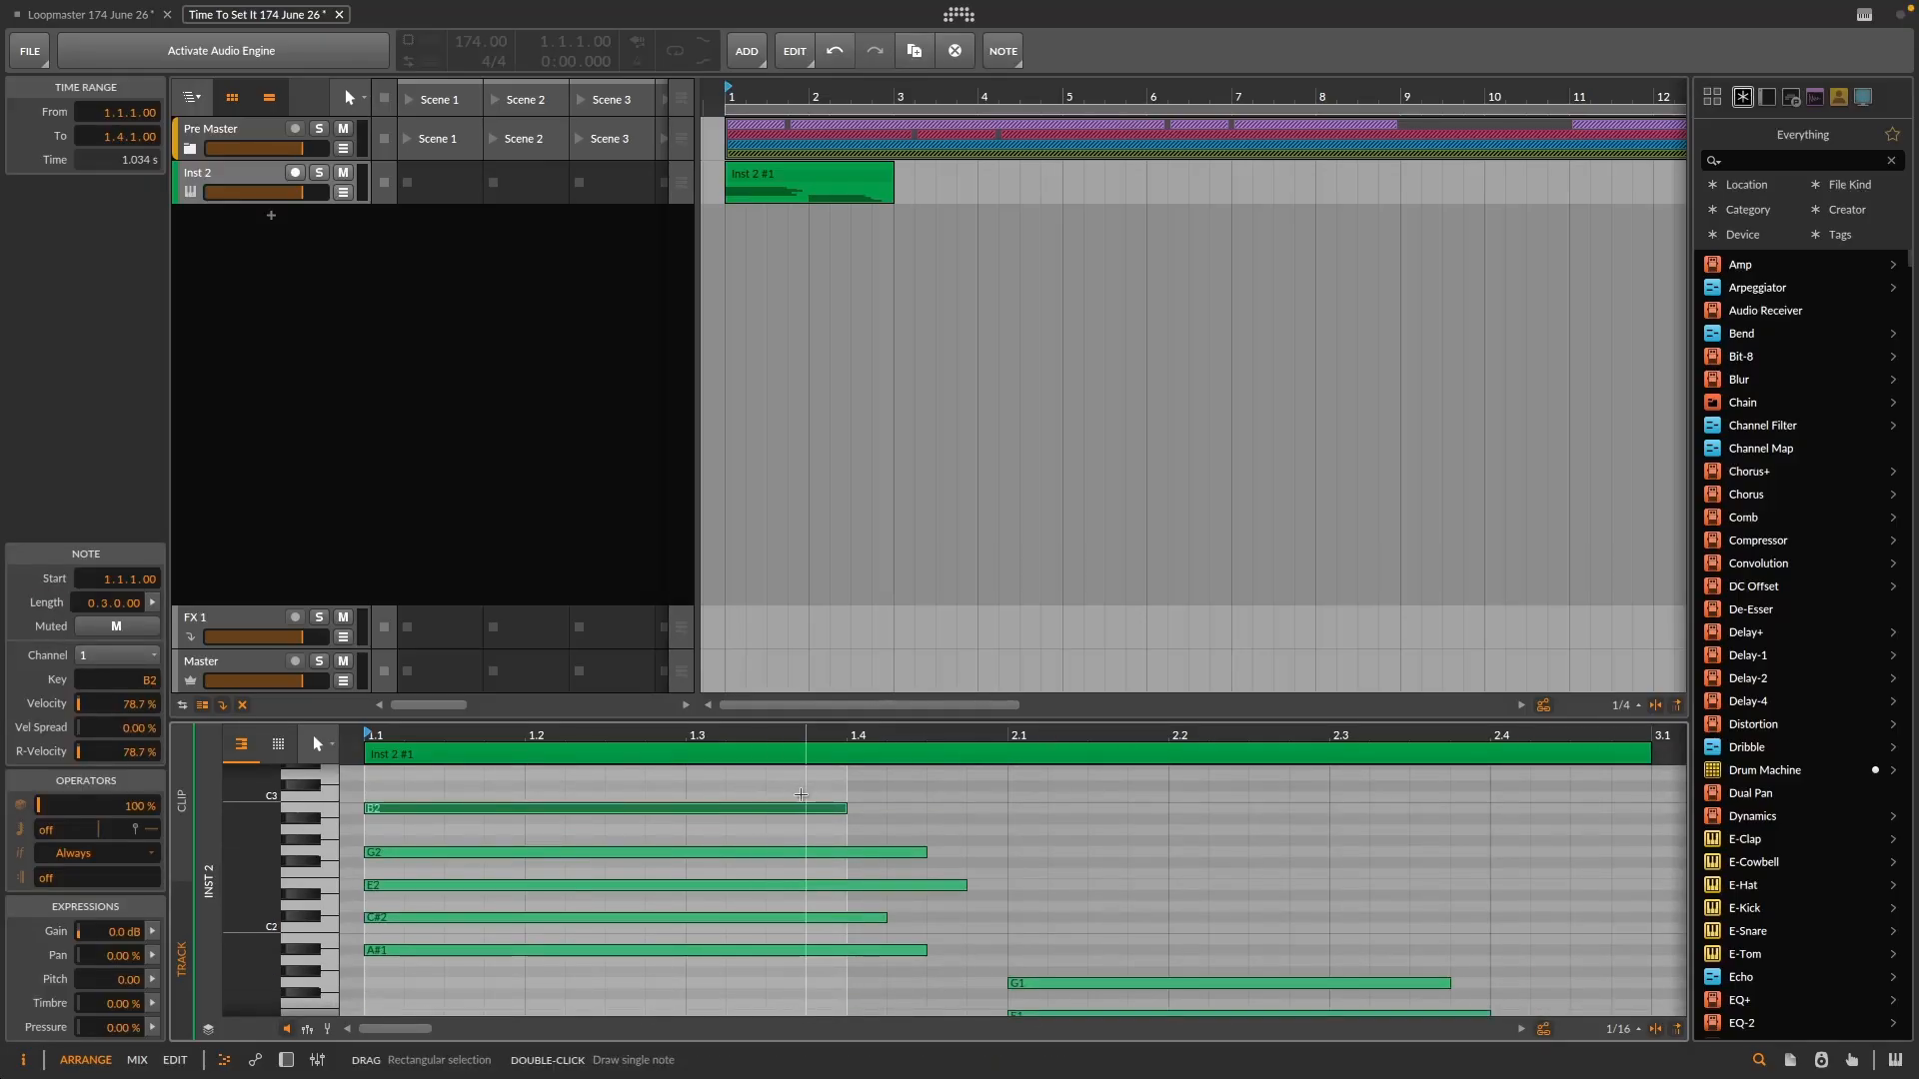
# - Select the five staggered first-bar notes and shorten them together by one sixteenth from the A#1 note's end
pyautogui.moveTo(686, 783); pyautogui.dragTo(636, 1013)
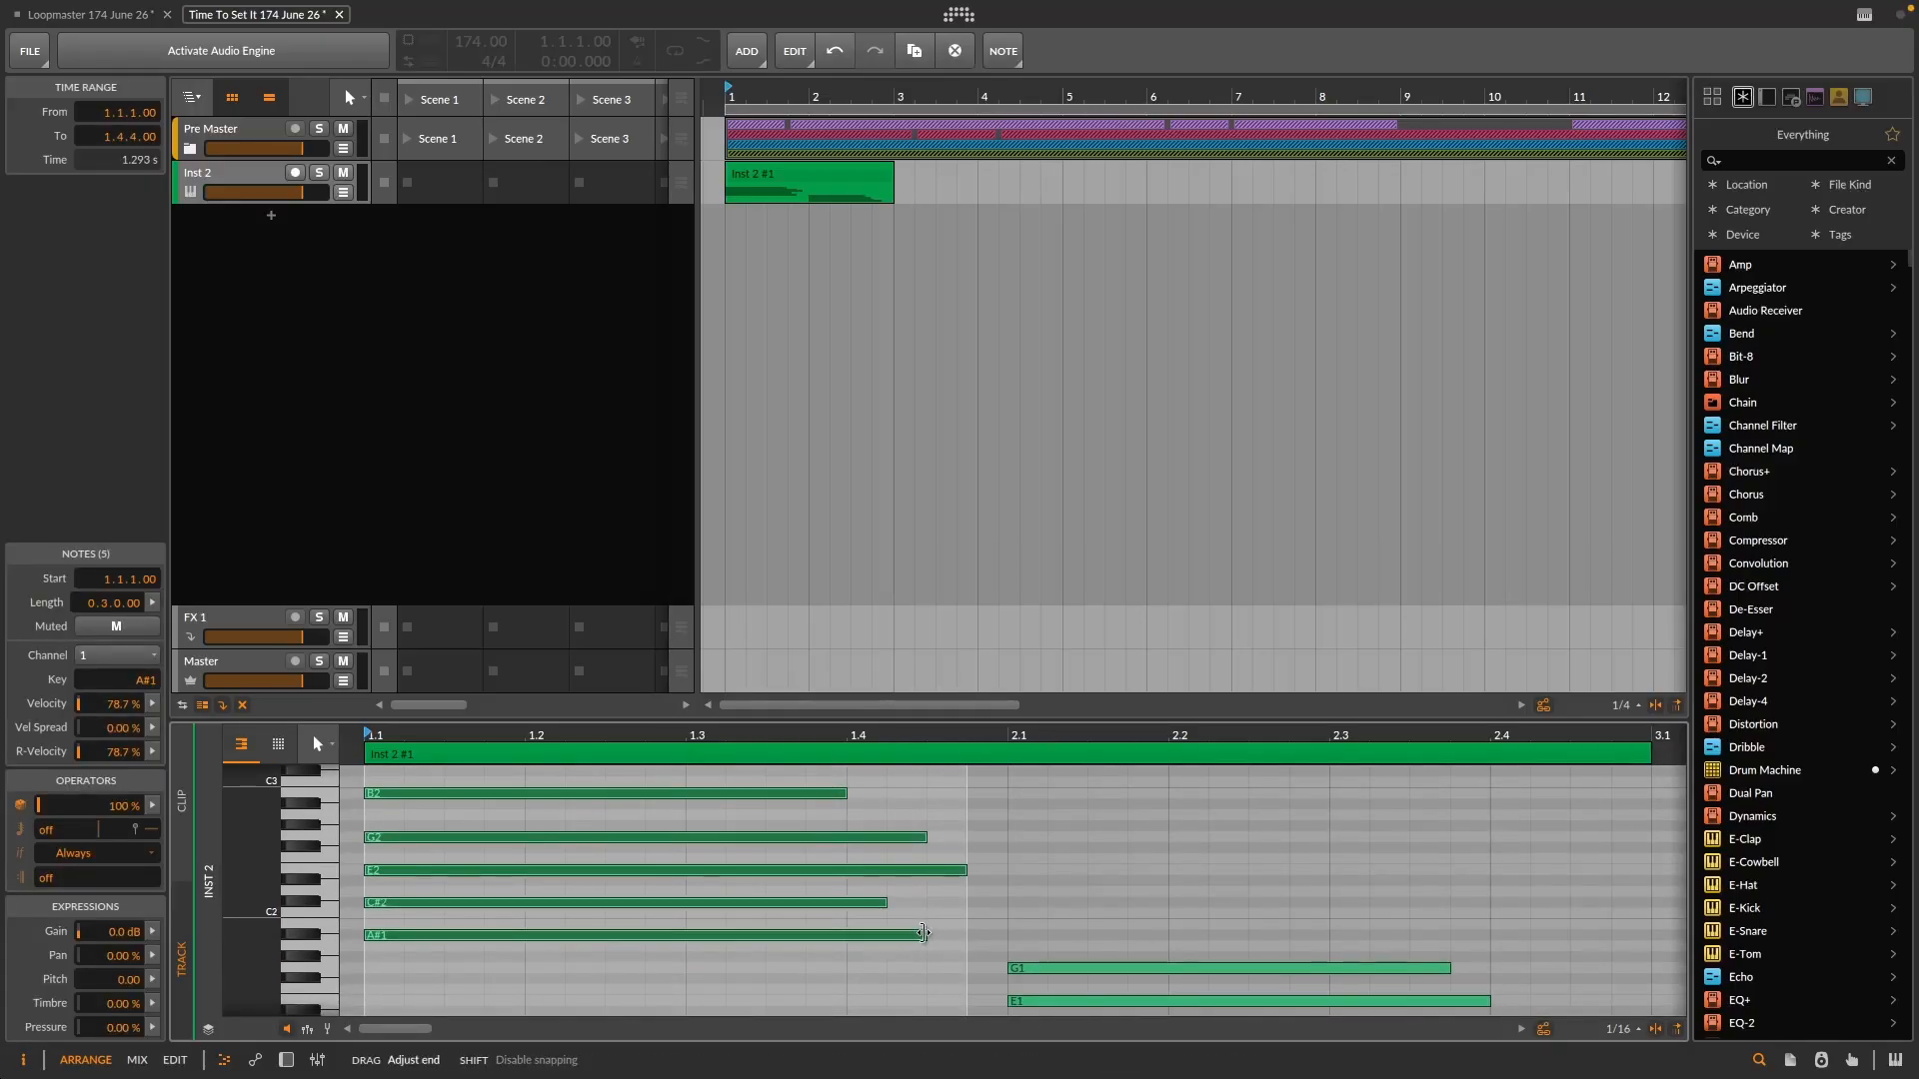
pyautogui.moveTo(925, 936)
pyautogui.mouseDown()
pyautogui.moveTo(1085, 939)
pyautogui.moveTo(888, 940)
pyautogui.mouseUp()
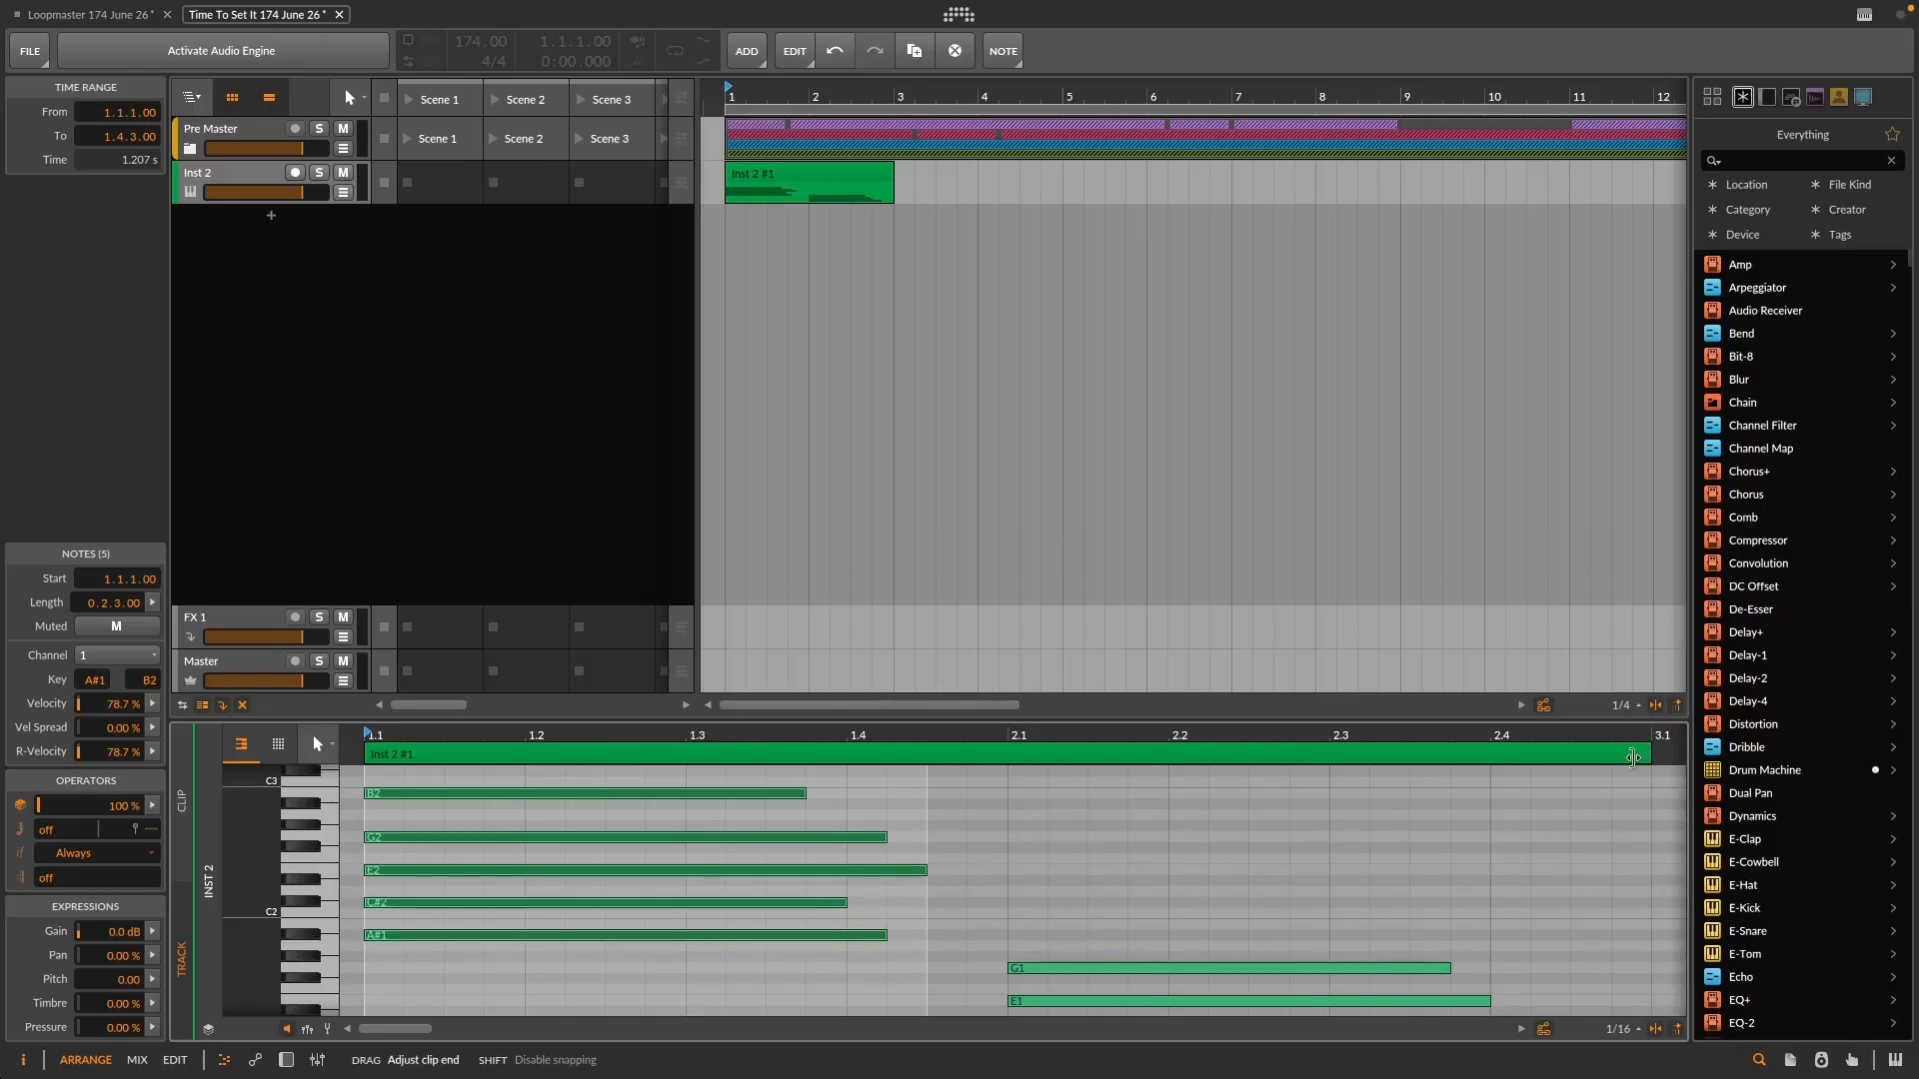
# - Shorten the clip to one bar and extend all five staggered notes together until they end at 2.1.1
pyautogui.moveTo(1654, 755); pyautogui.dragTo(1003, 749)
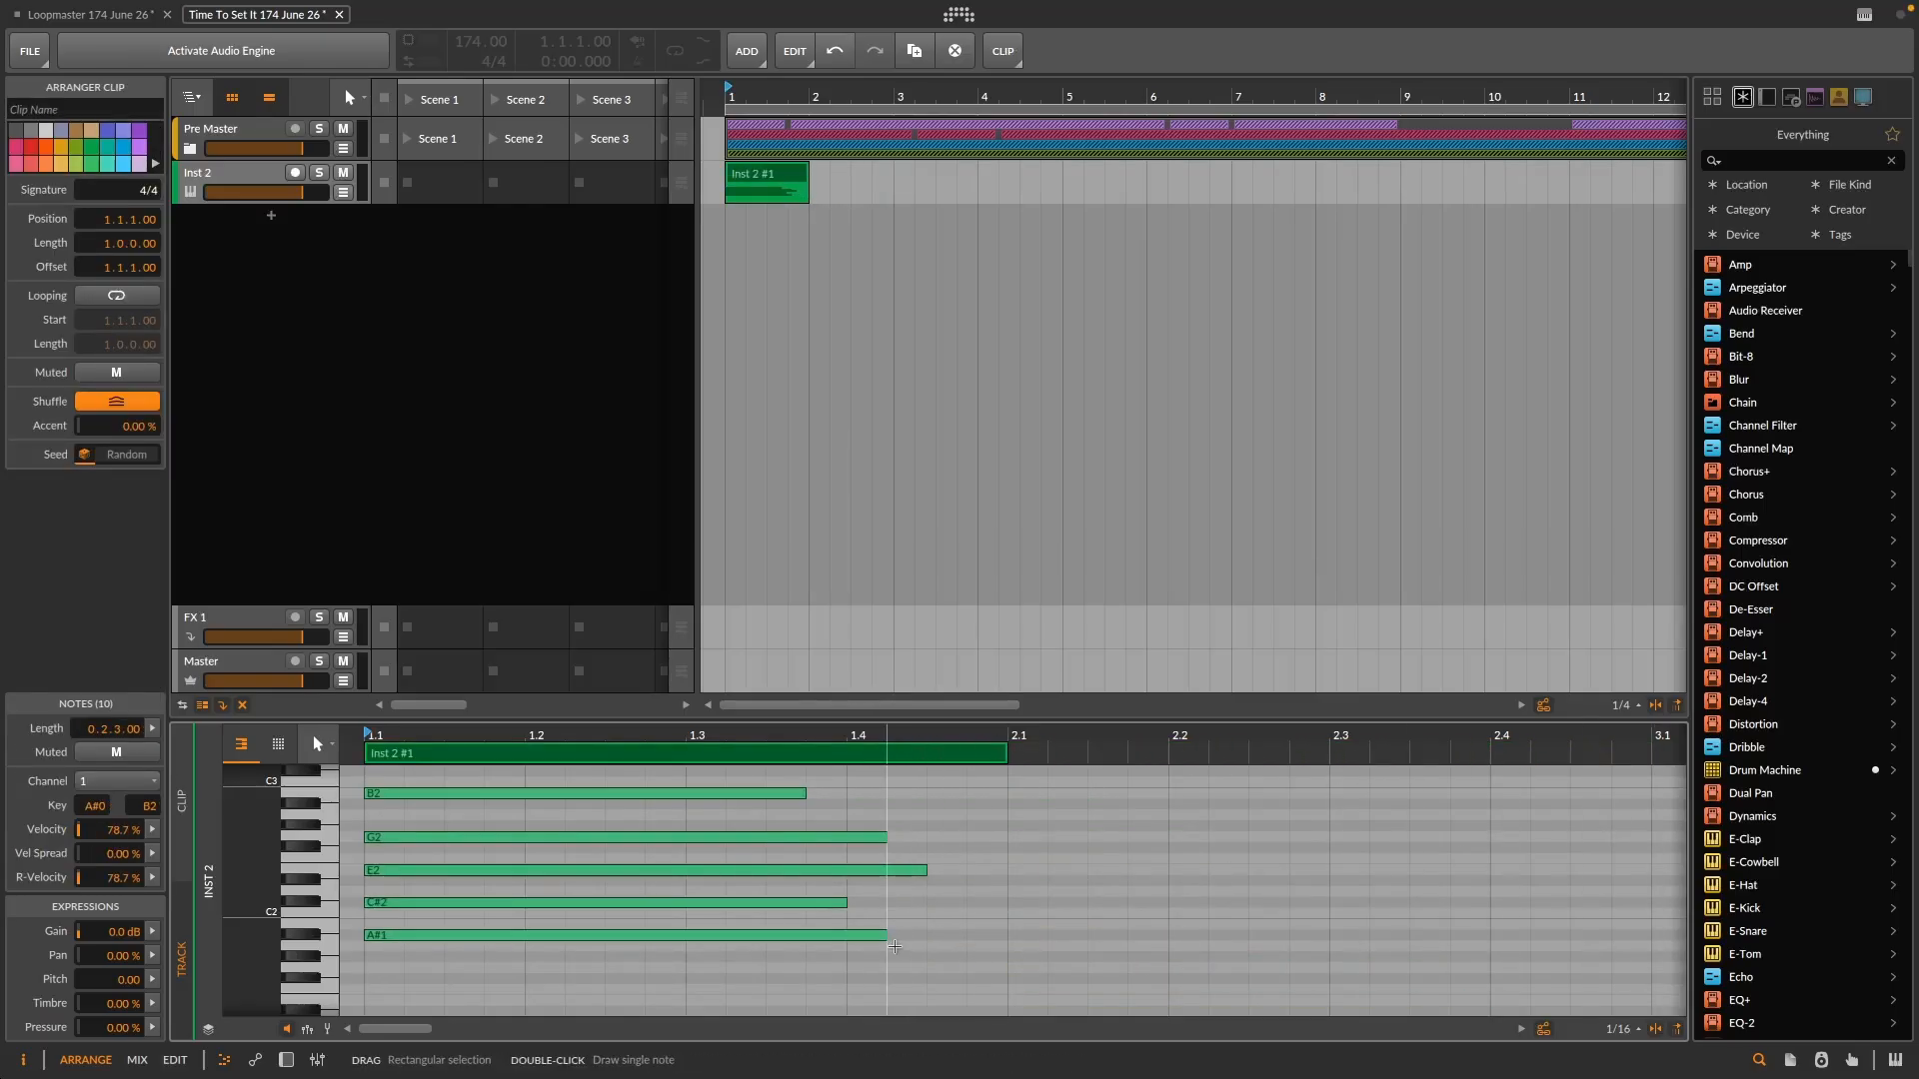
pyautogui.moveTo(806, 966); pyautogui.dragTo(709, 781)
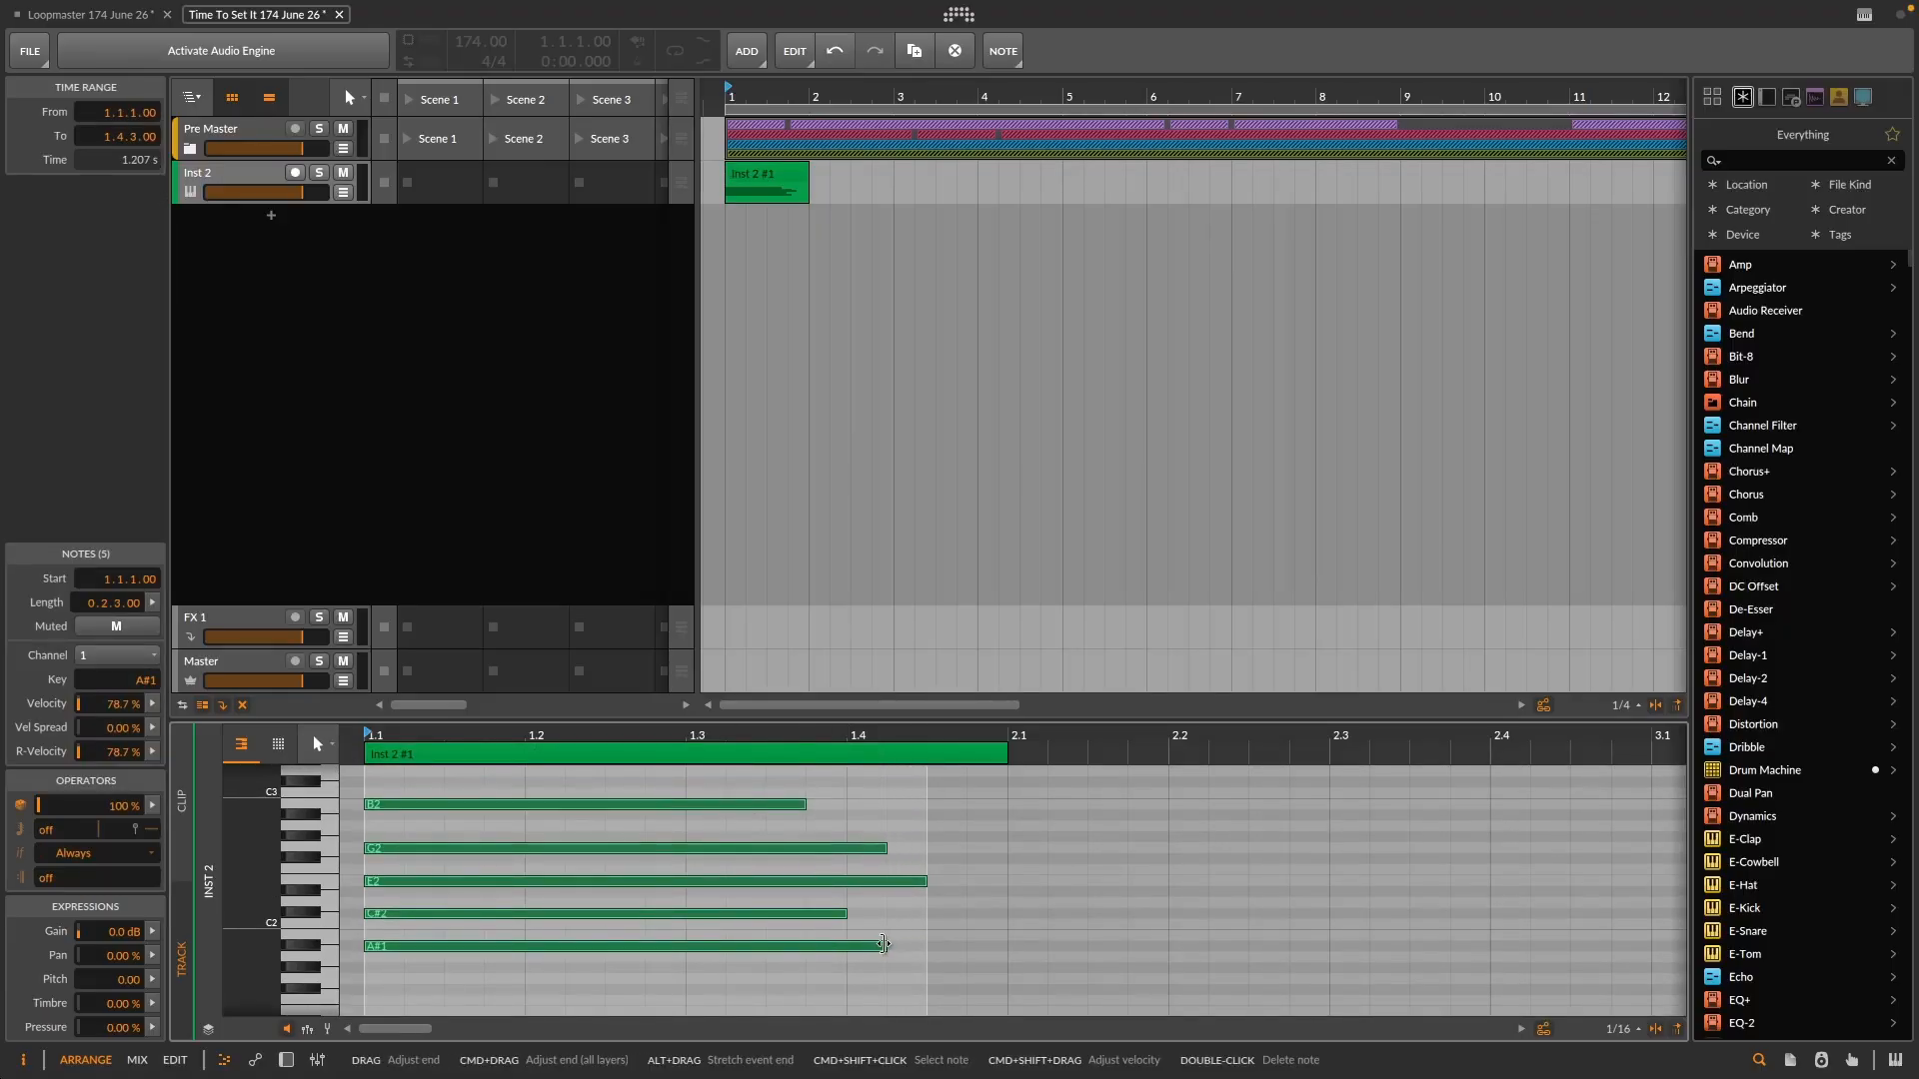
pyautogui.moveTo(886, 945); pyautogui.dragTo(1081, 925)
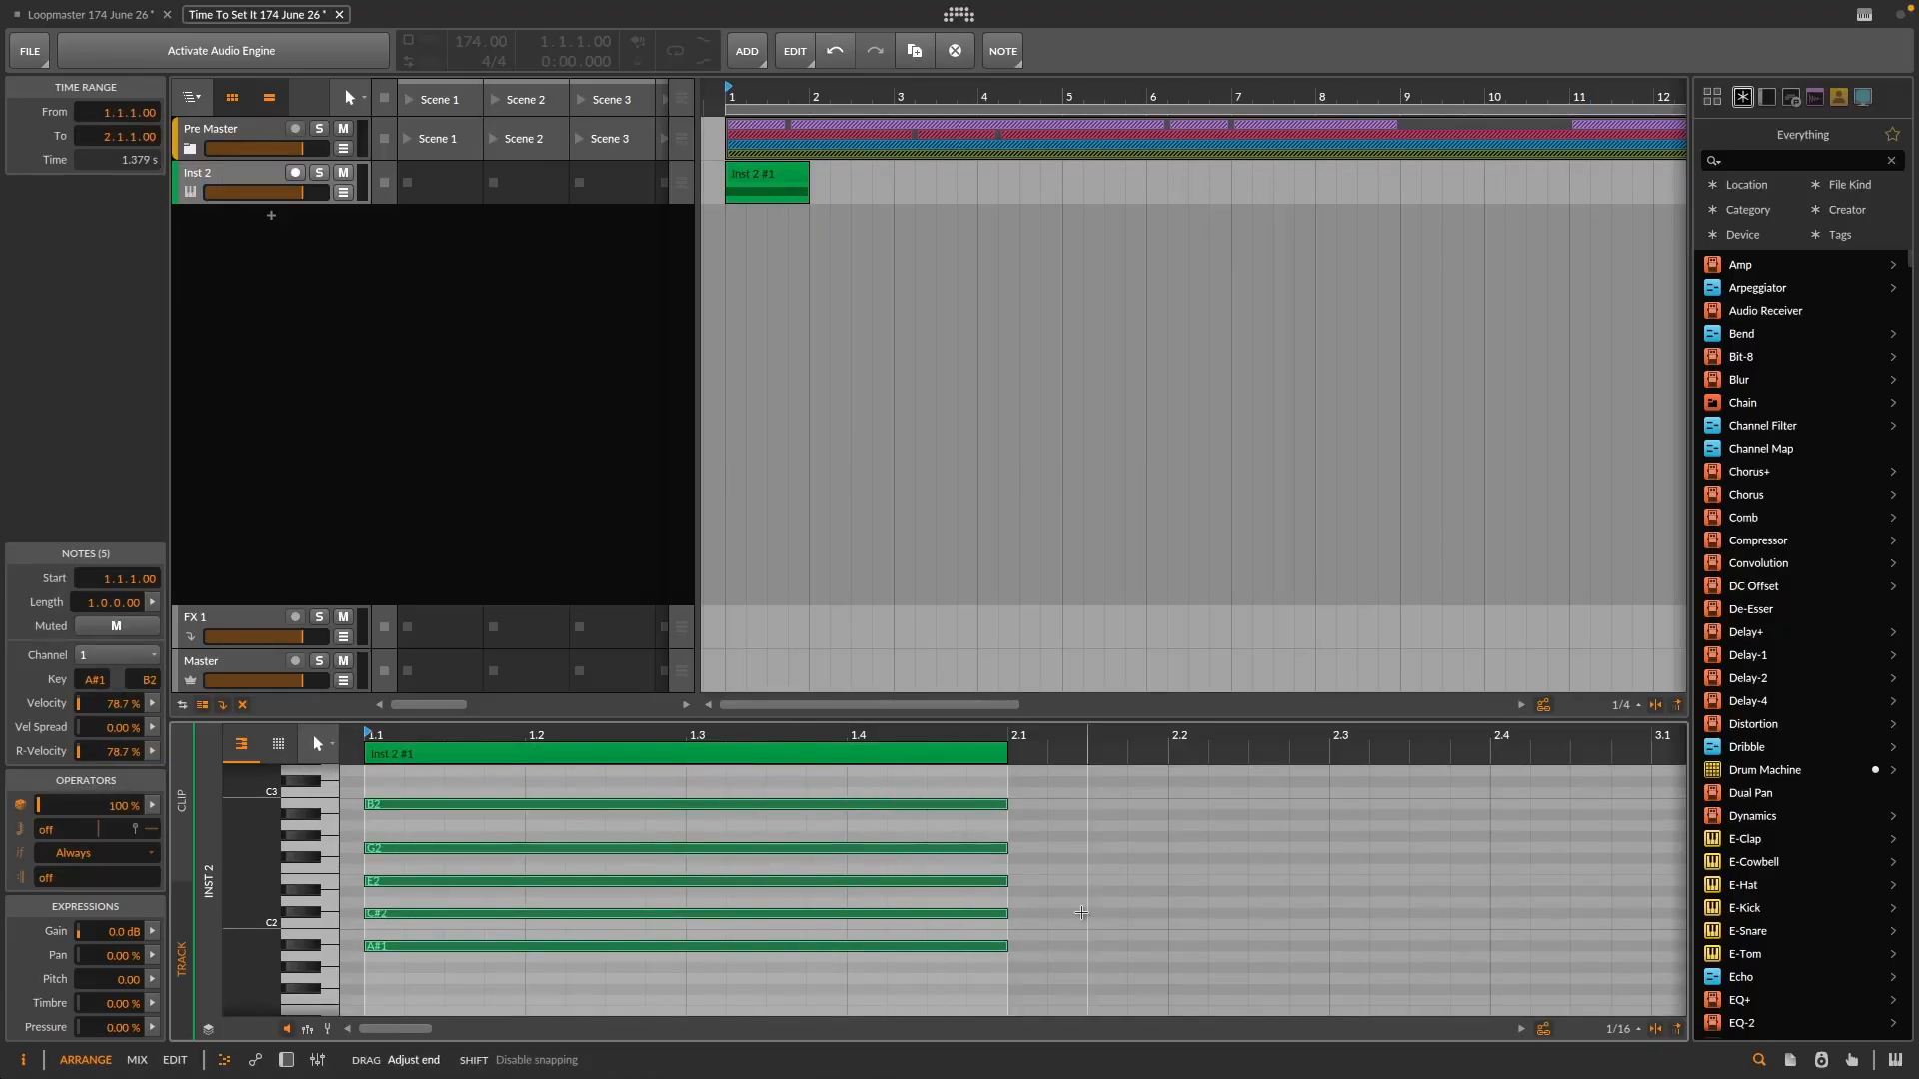
# - Extend the clip to two bars, then extend the four second-bar notes from G1's end so they all finish at 3.1.1
pyautogui.moveTo(1003, 754); pyautogui.dragTo(1650, 753)
pyautogui.scroll(-3, 1455, 875)
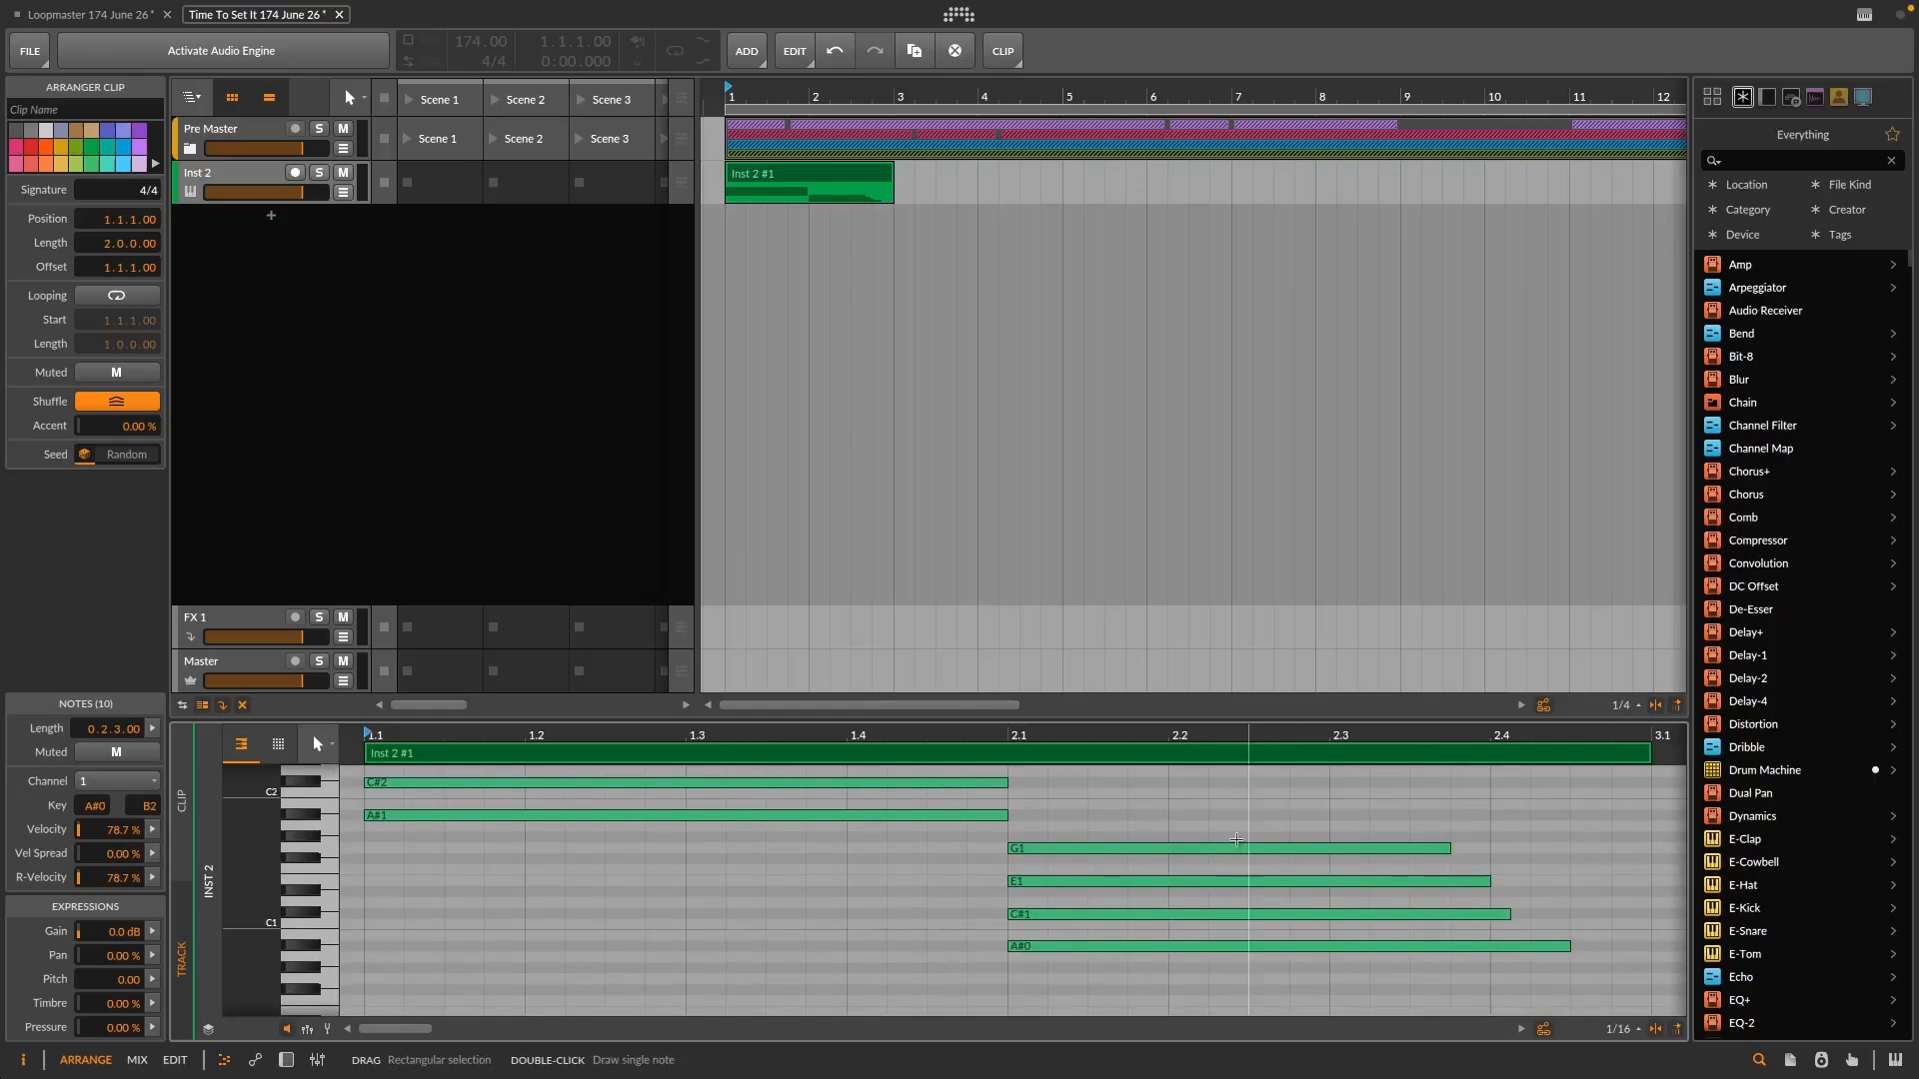
pyautogui.moveTo(1288, 802); pyautogui.dragTo(1424, 1017)
pyautogui.moveTo(1448, 835); pyautogui.dragTo(1676, 837)
# - Enlarge the note editor so both chords, from B2 down to A#0, fit in view
pyautogui.scroll(3, 1090, 856)
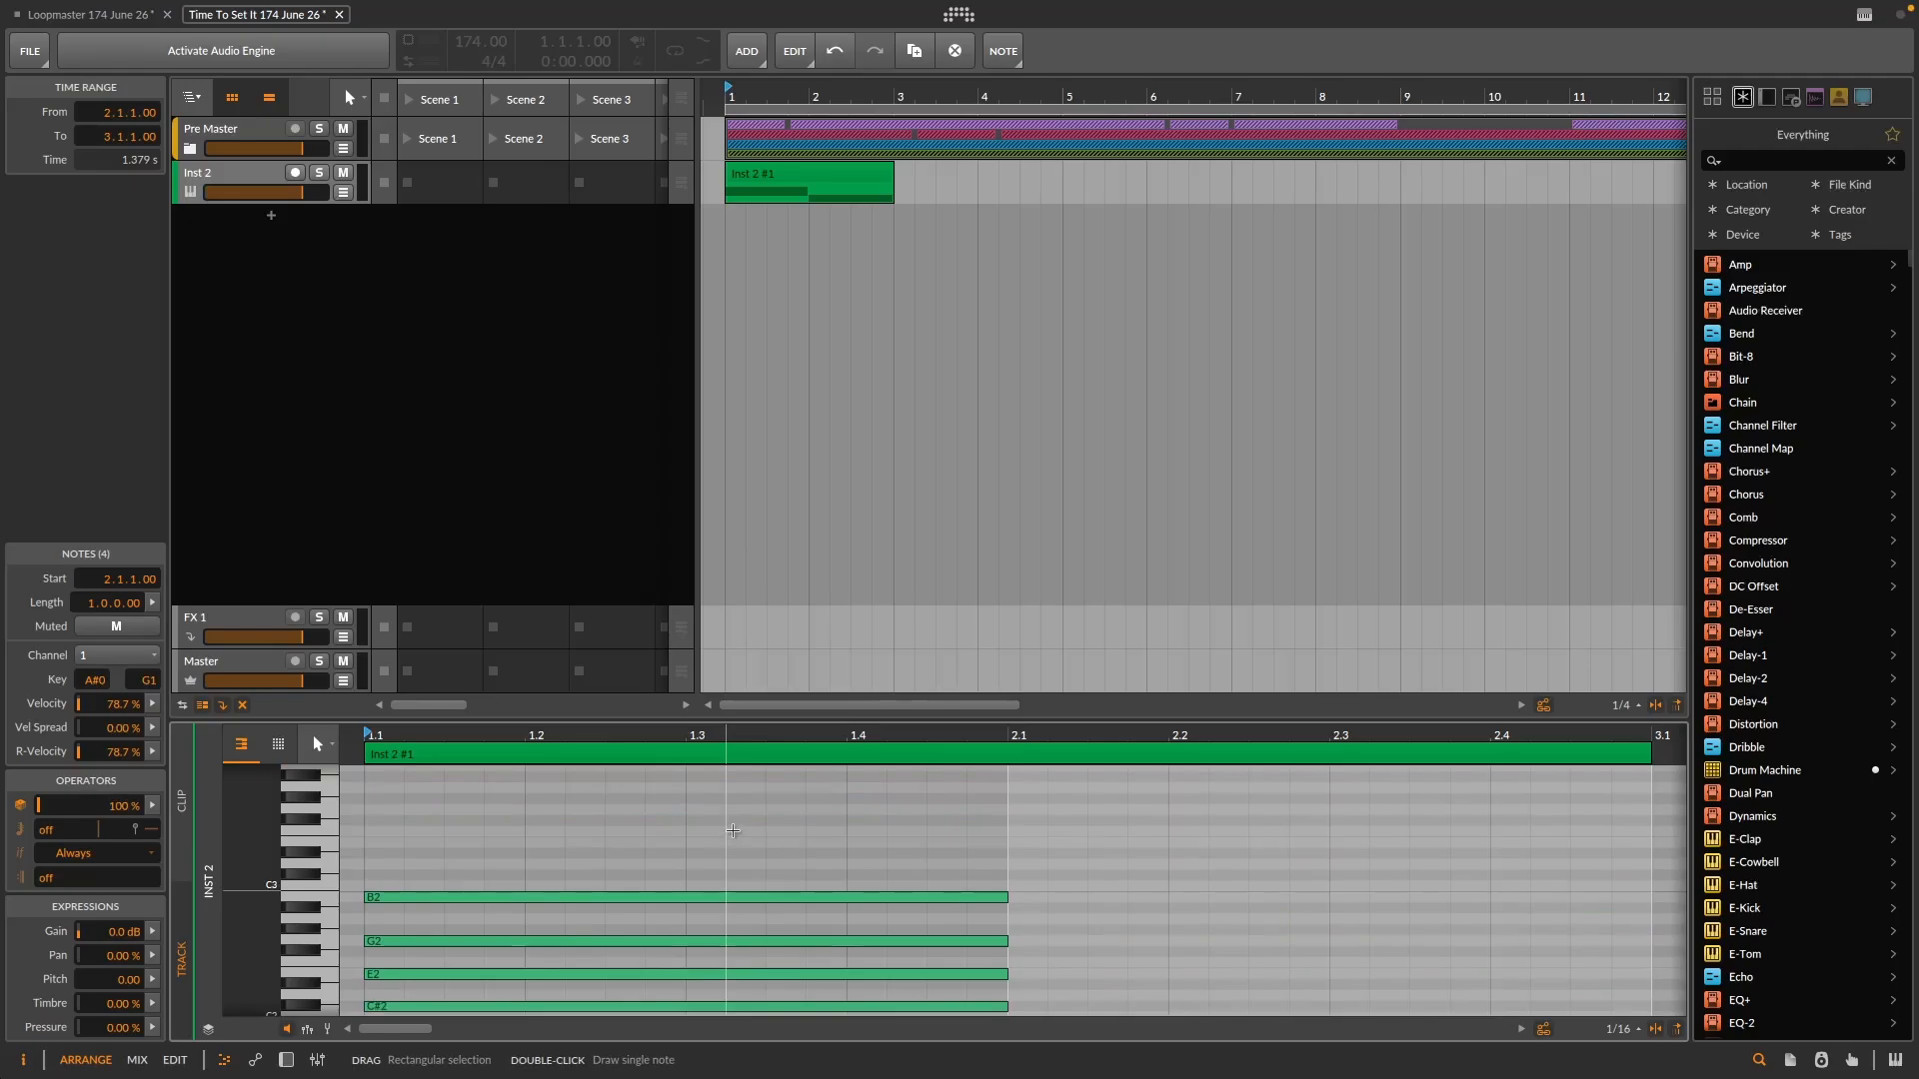
pyautogui.scroll(1, 786, 828)
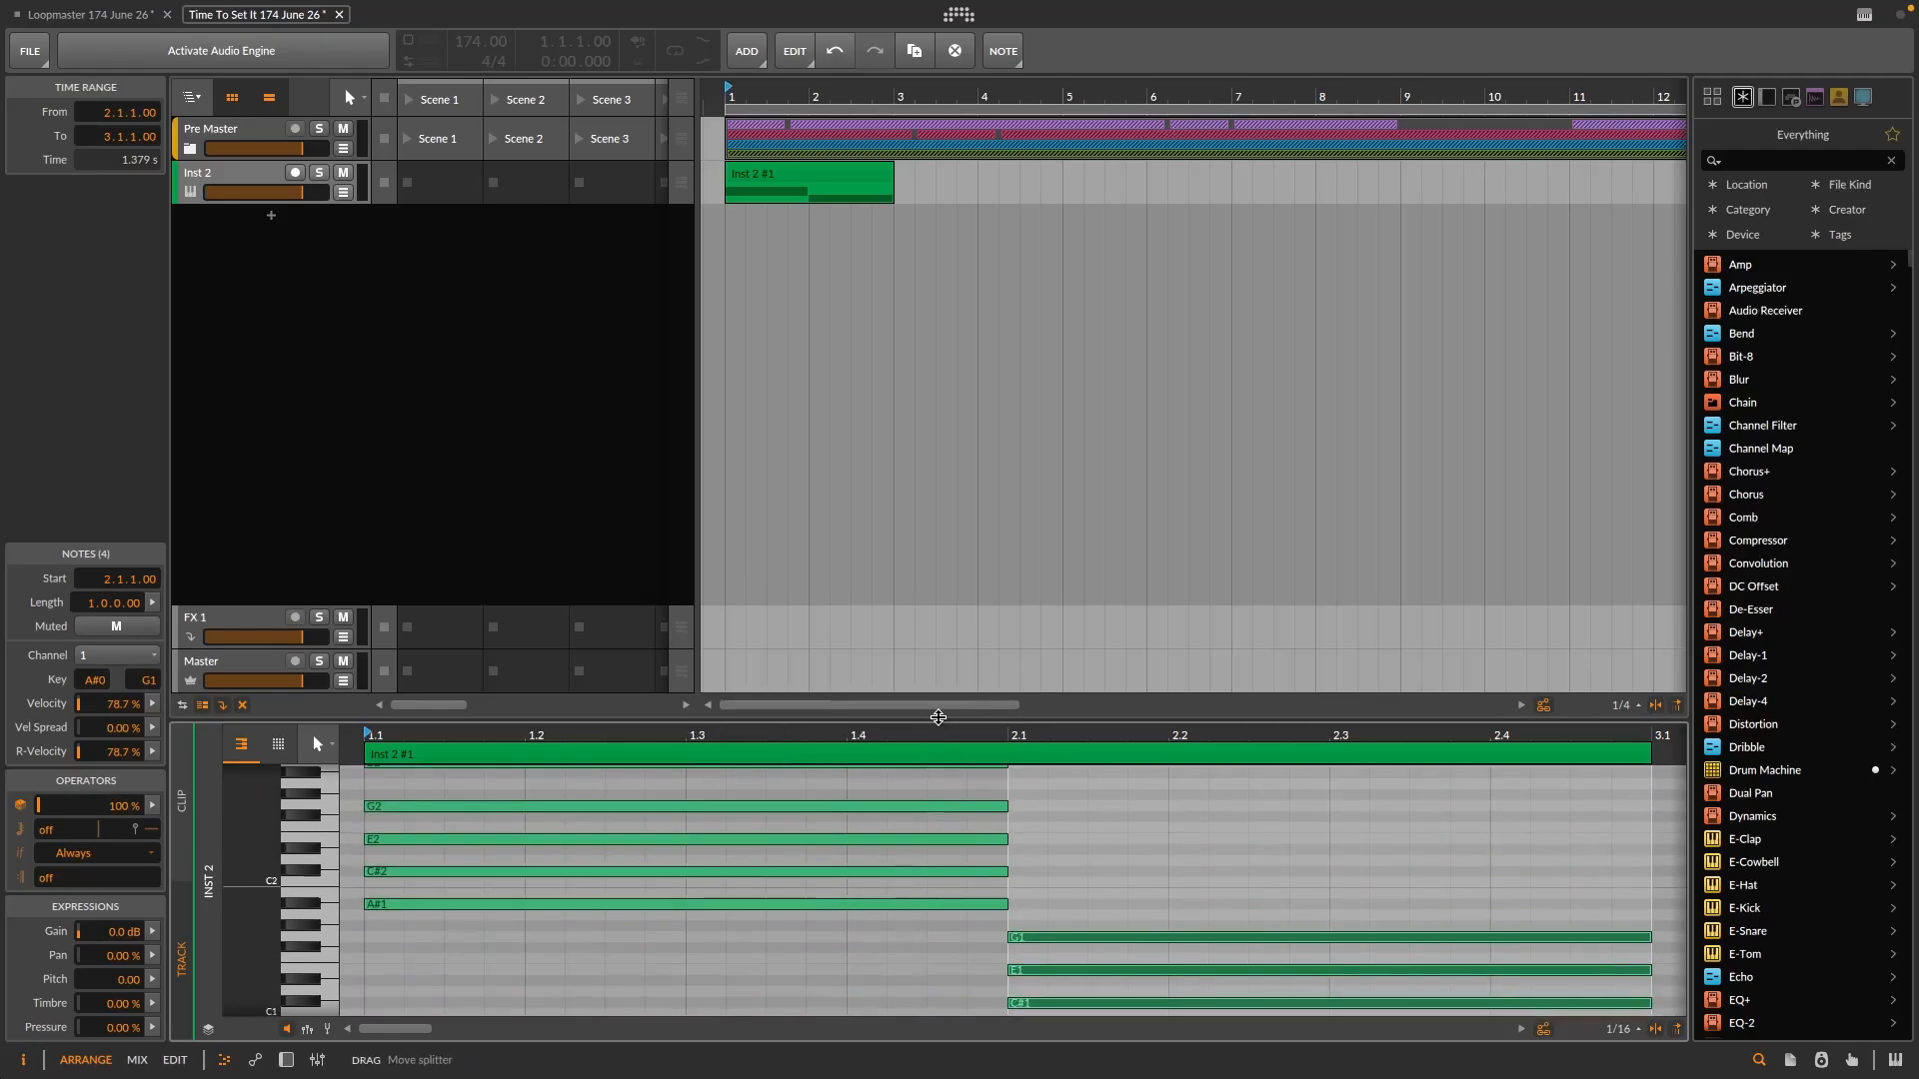
pyautogui.moveTo(983, 716); pyautogui.dragTo(983, 393)
pyautogui.scroll(3, 830, 719)
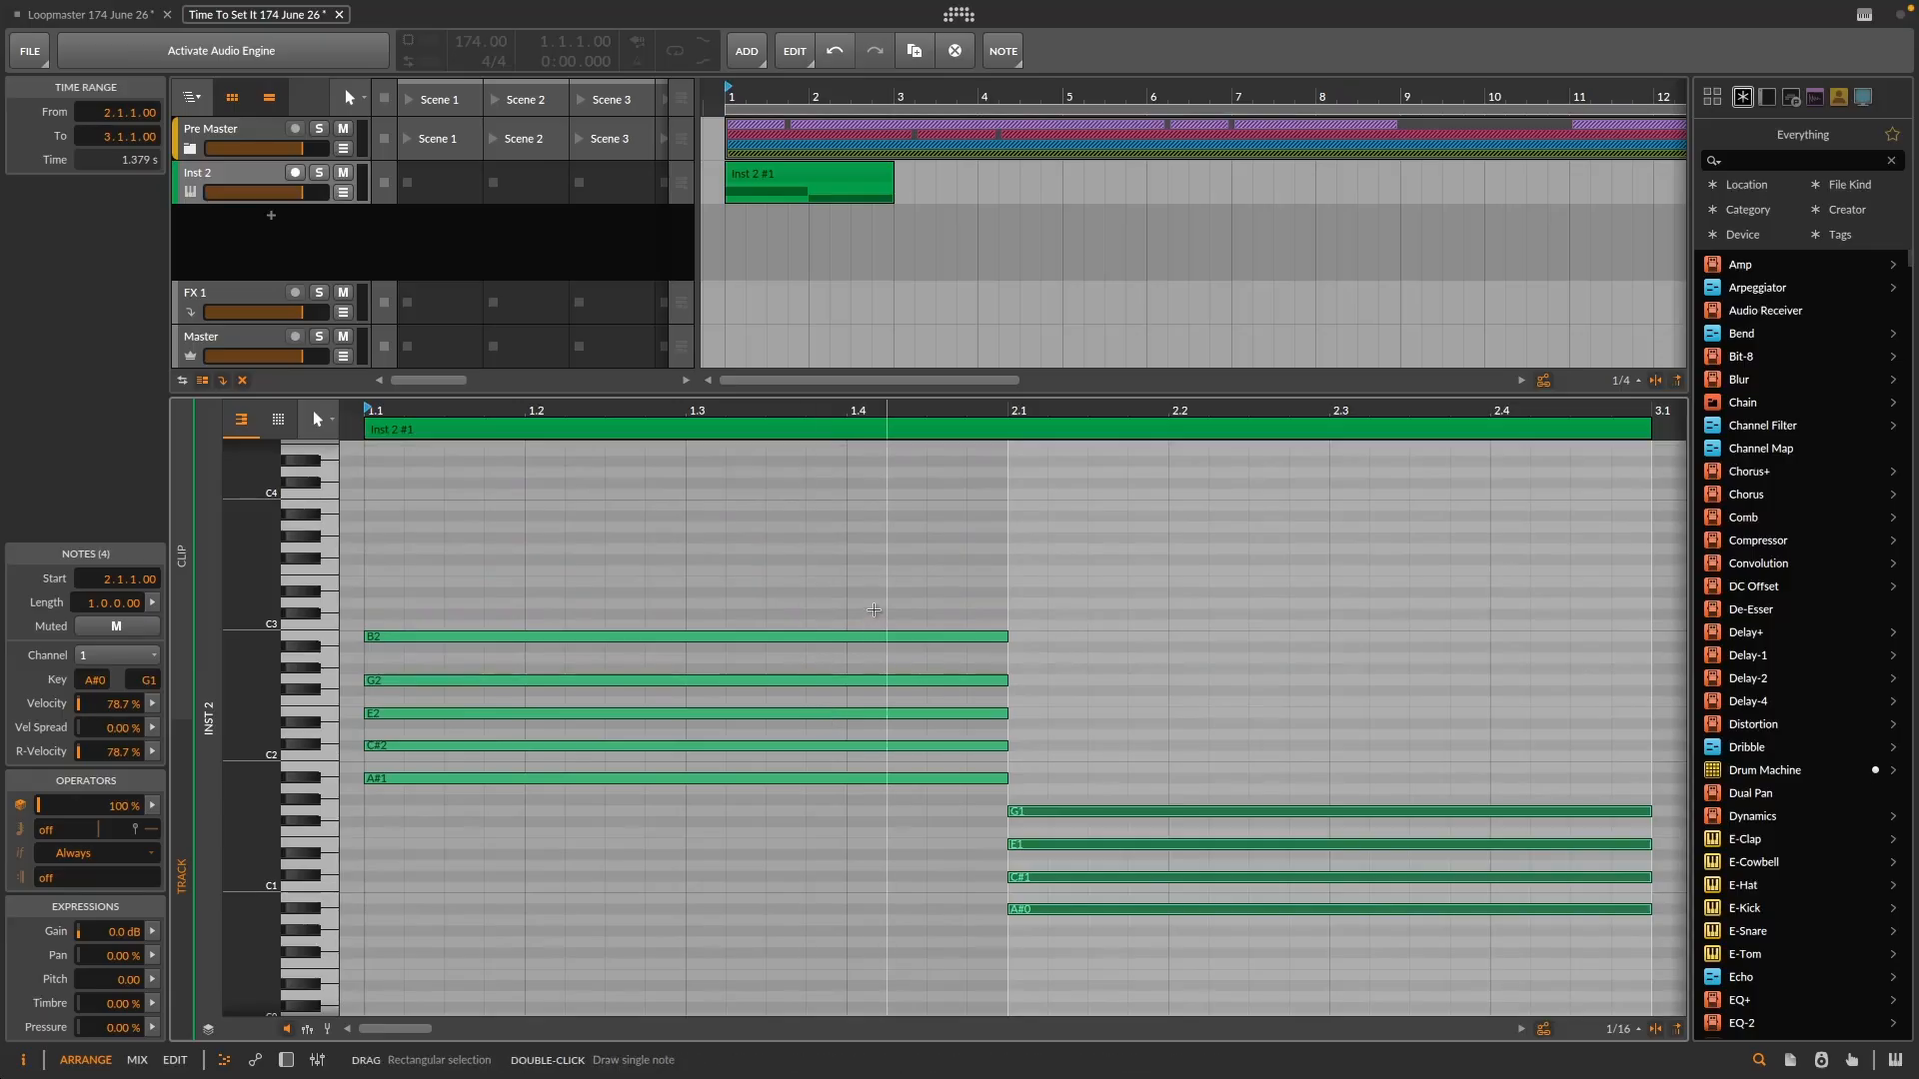
# - Try a length of 2.0.0.00 on the five first-bar notes, and return their length to 1.0.0.00
pyautogui.moveTo(884, 887); pyautogui.dragTo(747, 609)
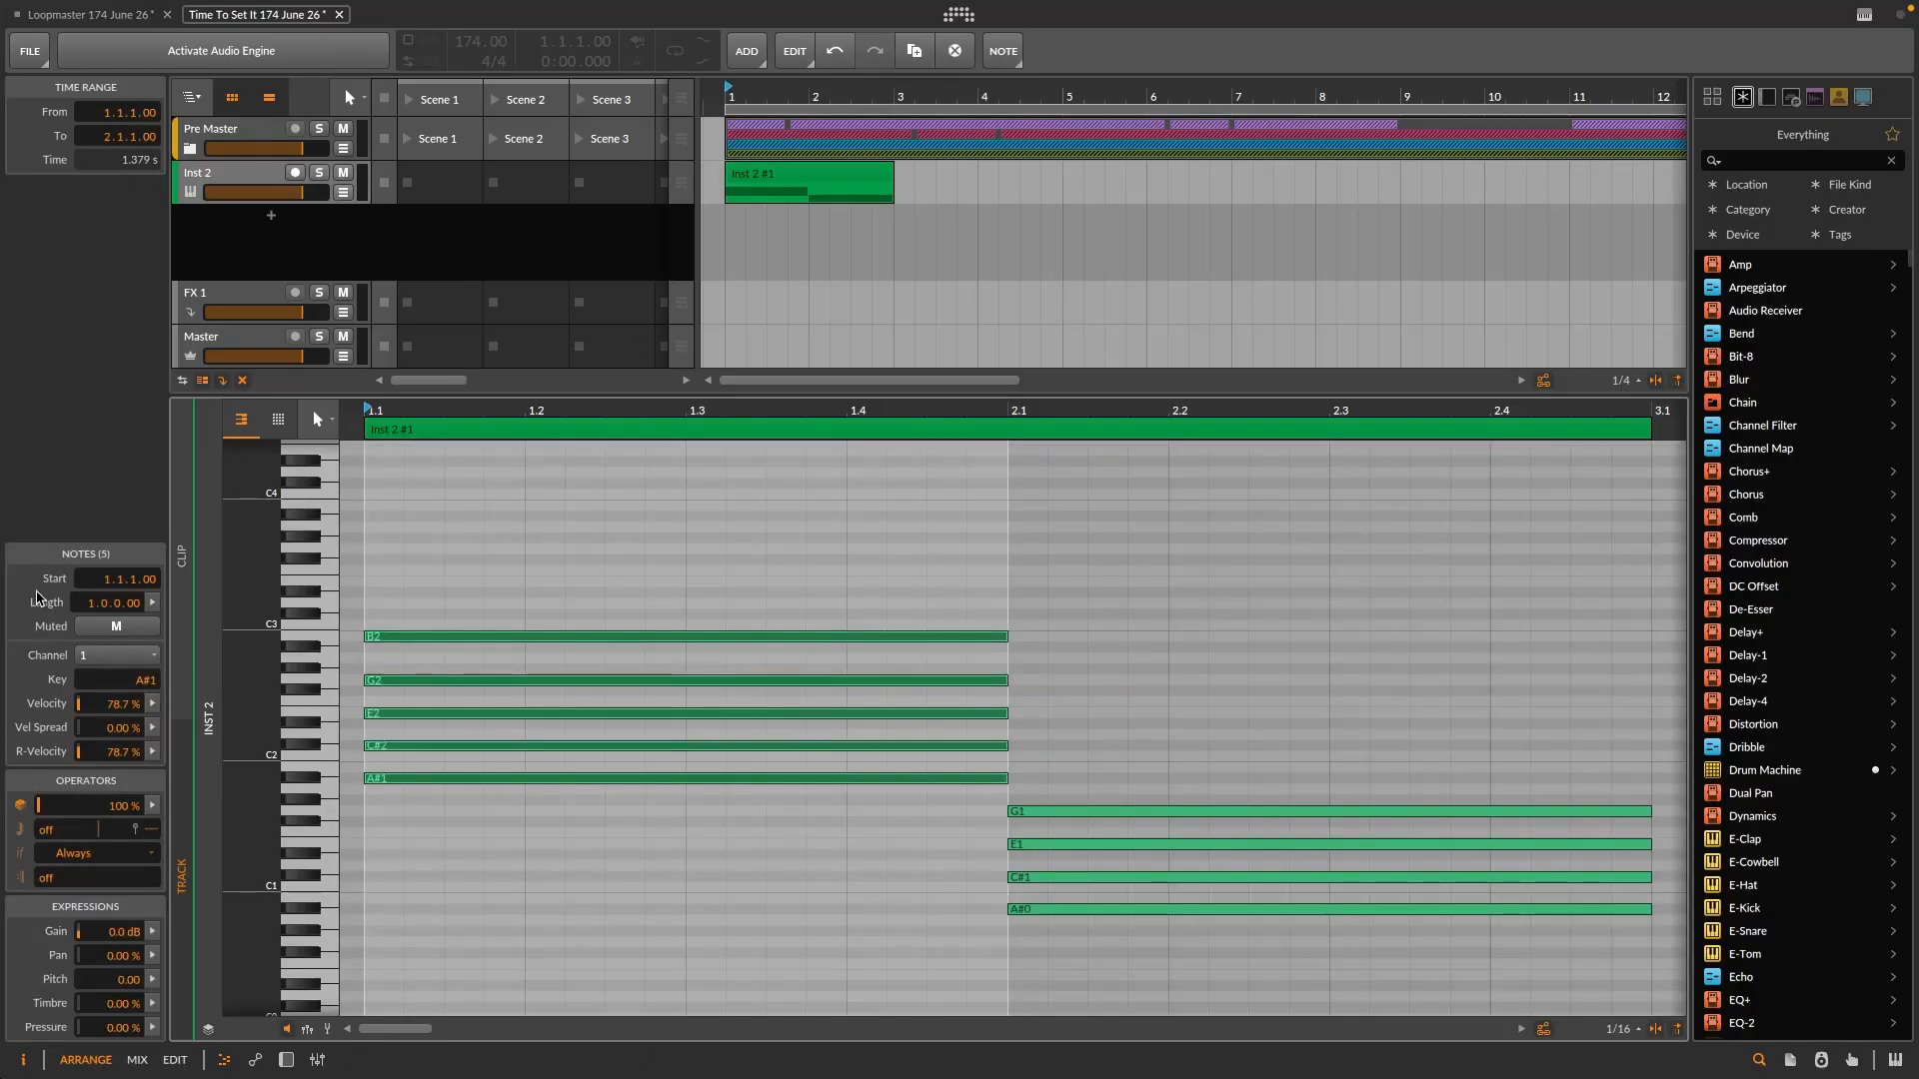
pyautogui.moveTo(92, 603)
pyautogui.mouseDown()
pyautogui.moveTo(92, 564)
pyautogui.moveTo(92, 597)
pyautogui.mouseUp()
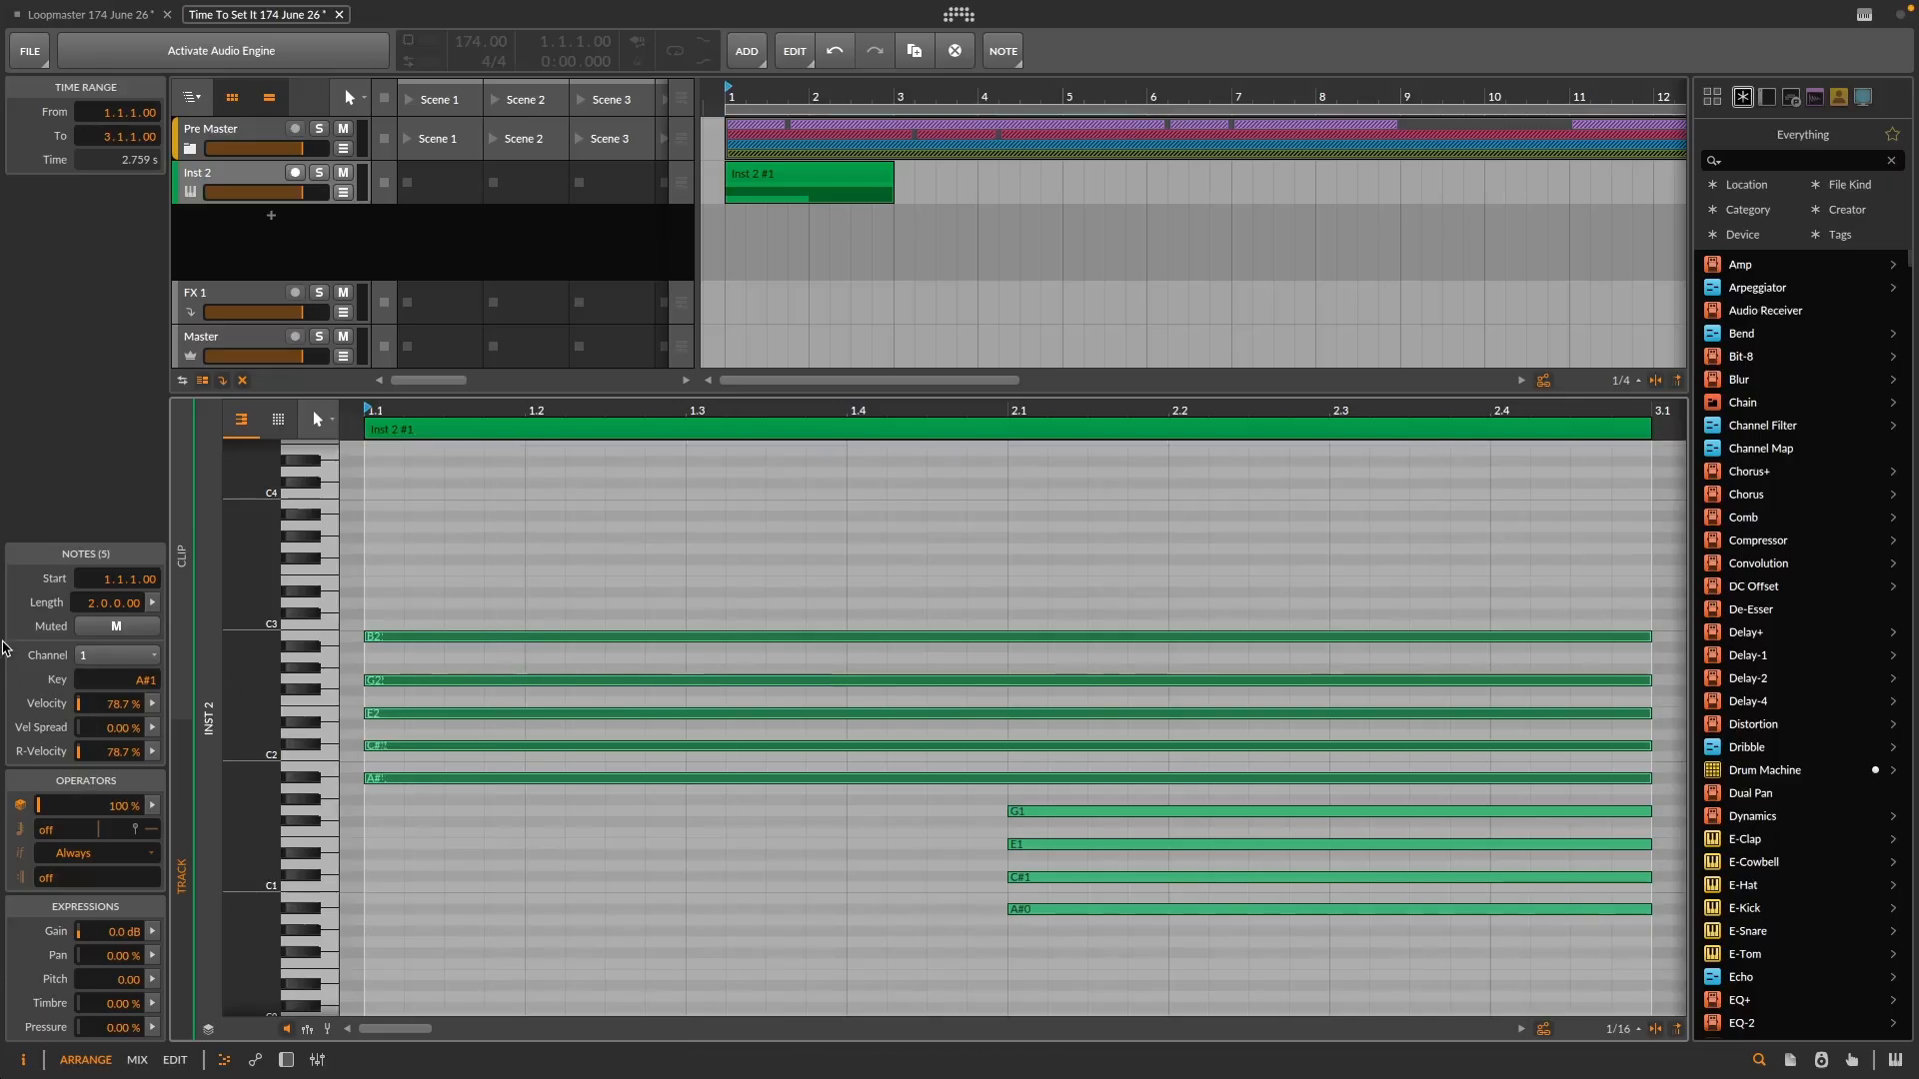
pyautogui.moveTo(92, 602)
pyautogui.mouseDown()
pyautogui.moveTo(92, 625)
pyautogui.moveTo(92, 581)
pyautogui.moveTo(92, 611)
pyautogui.mouseUp()
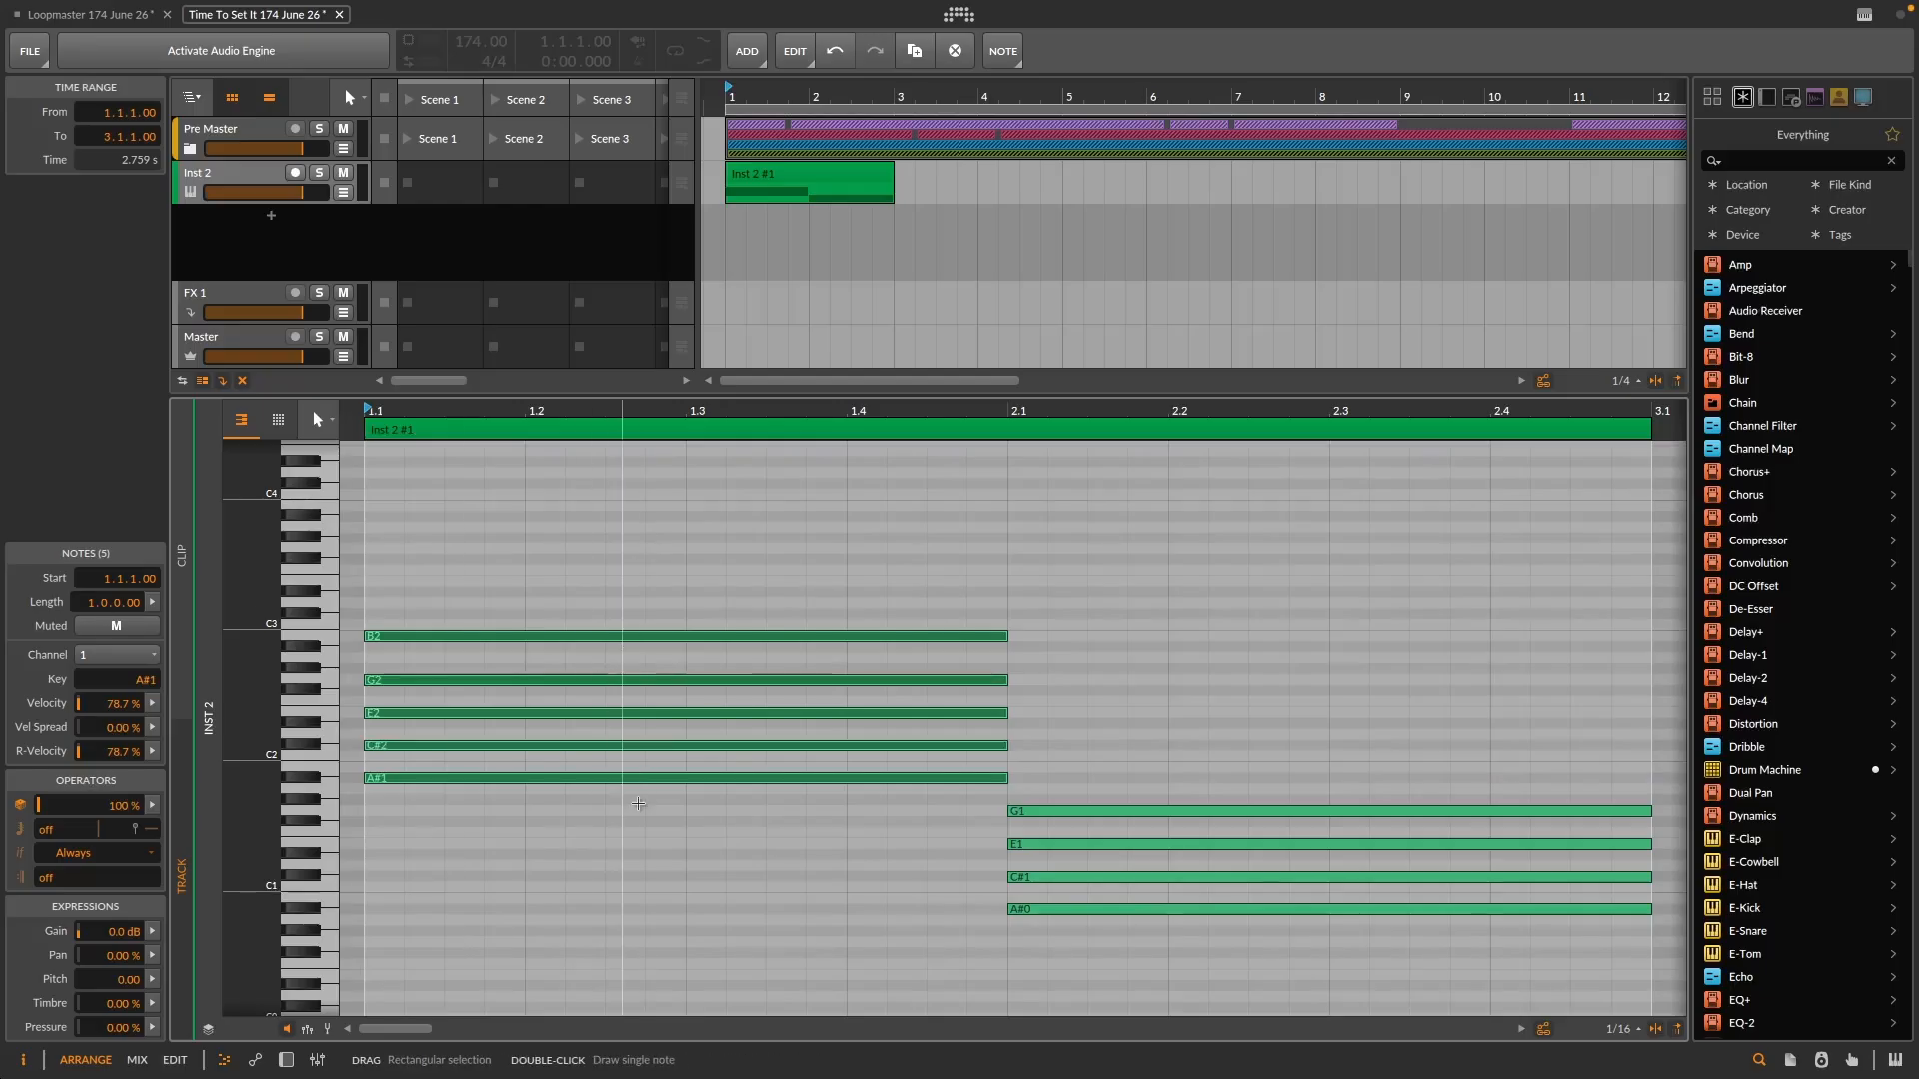
# - Clear the selection and select all nine notes of both chords together
pyautogui.click(962, 558)
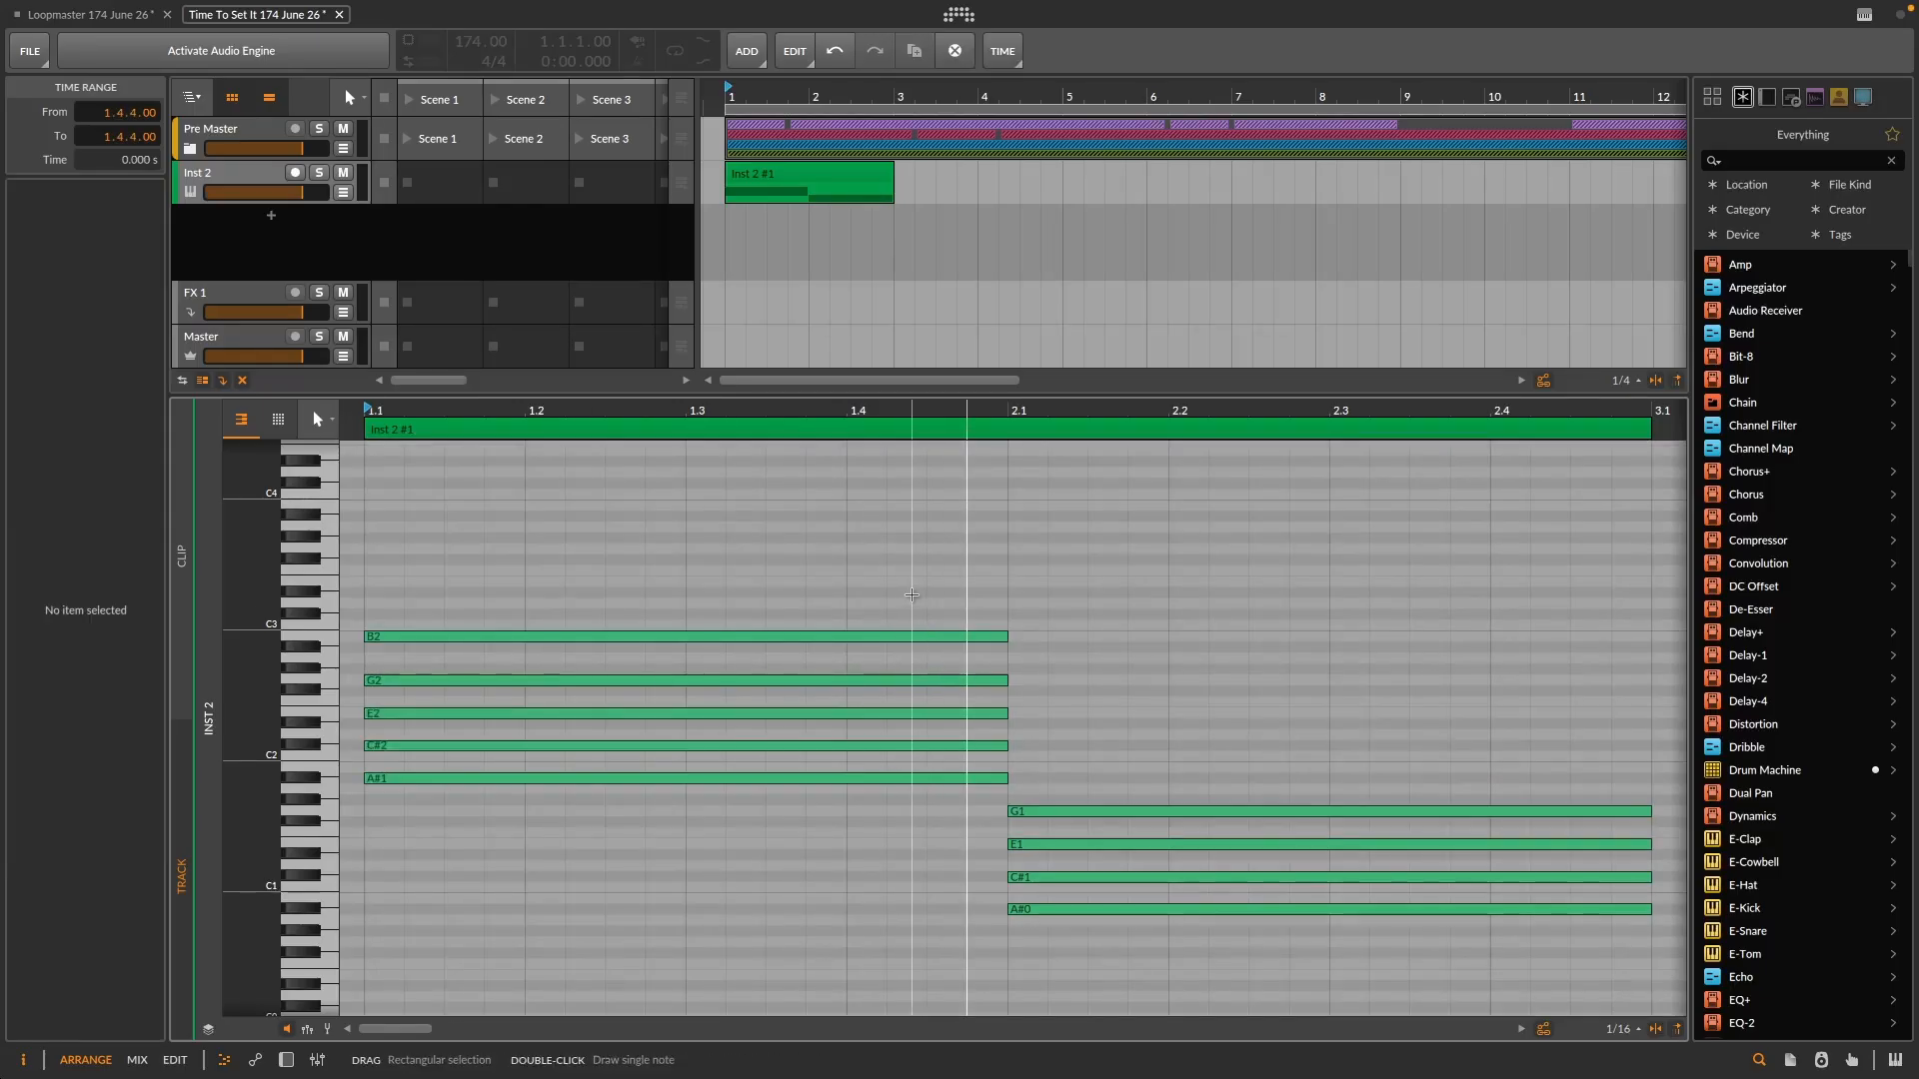
pyautogui.moveTo(911, 593); pyautogui.dragTo(1332, 927)
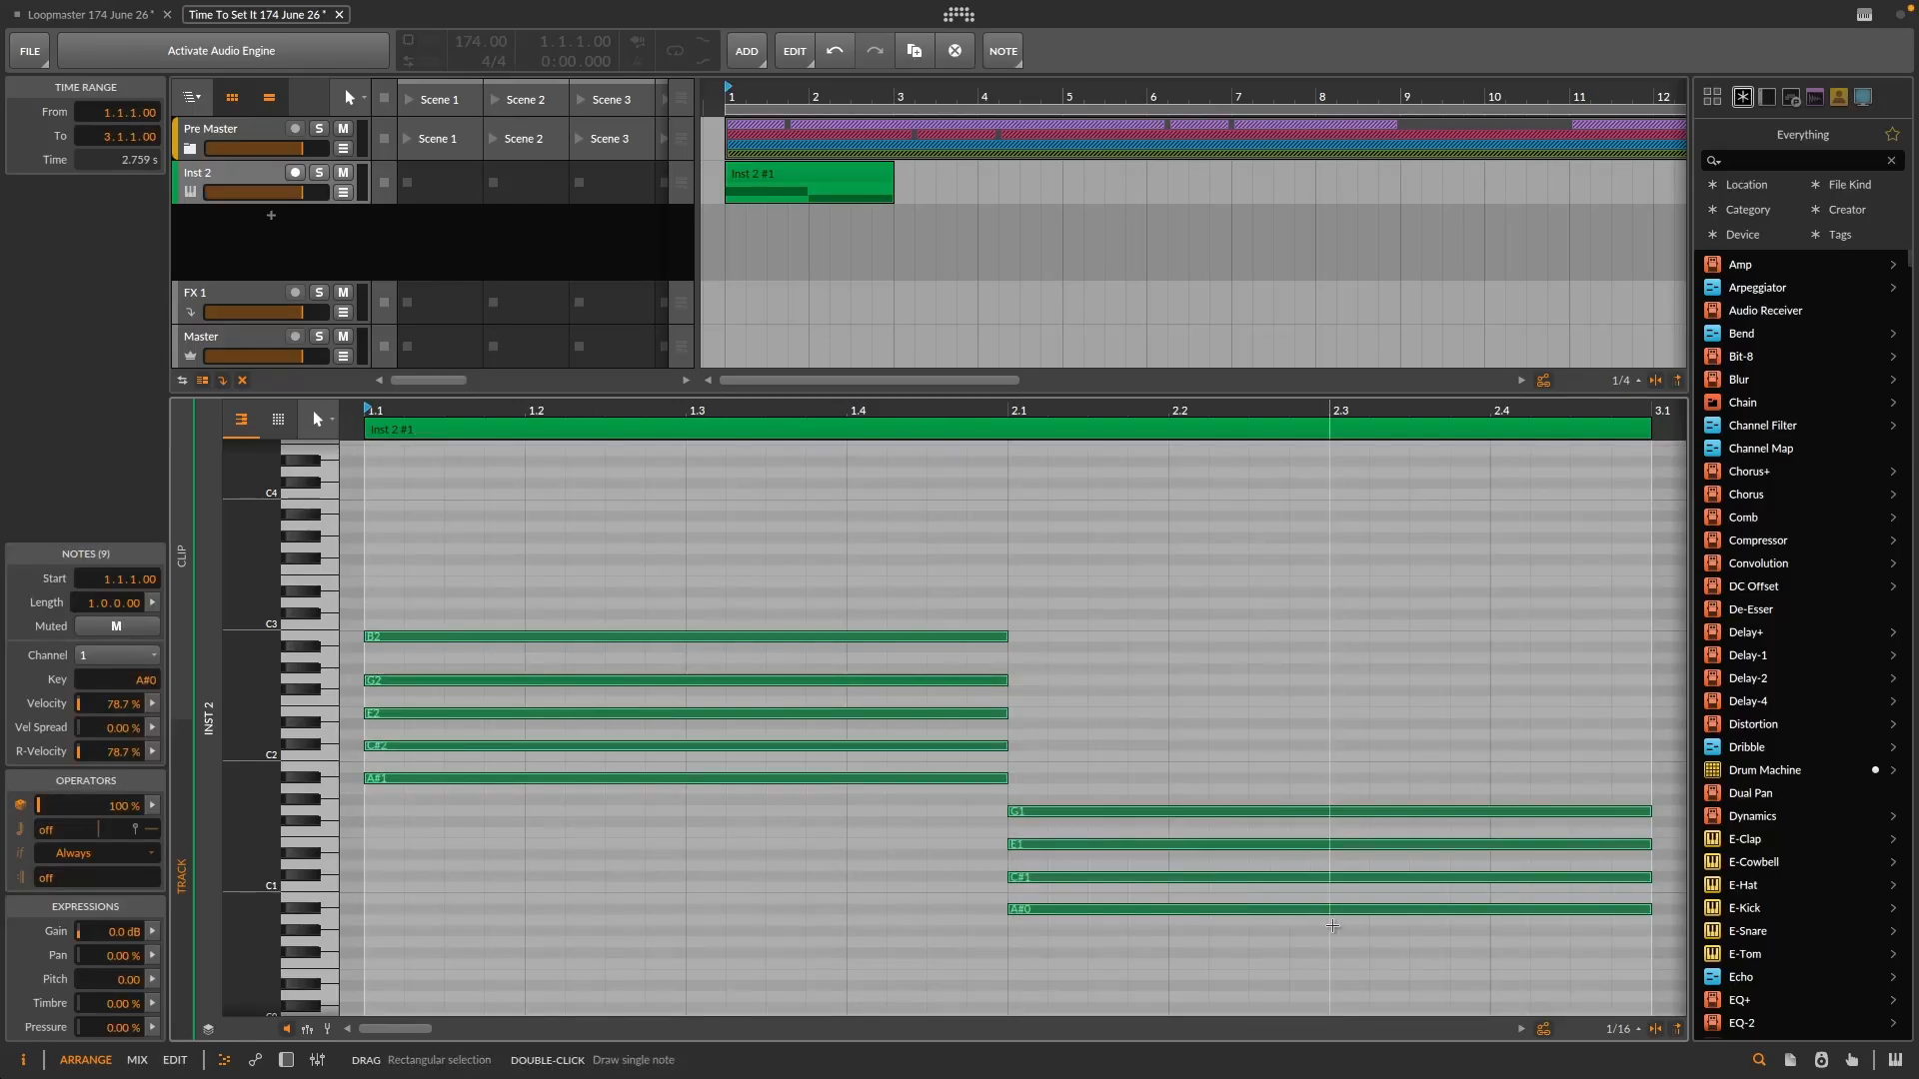